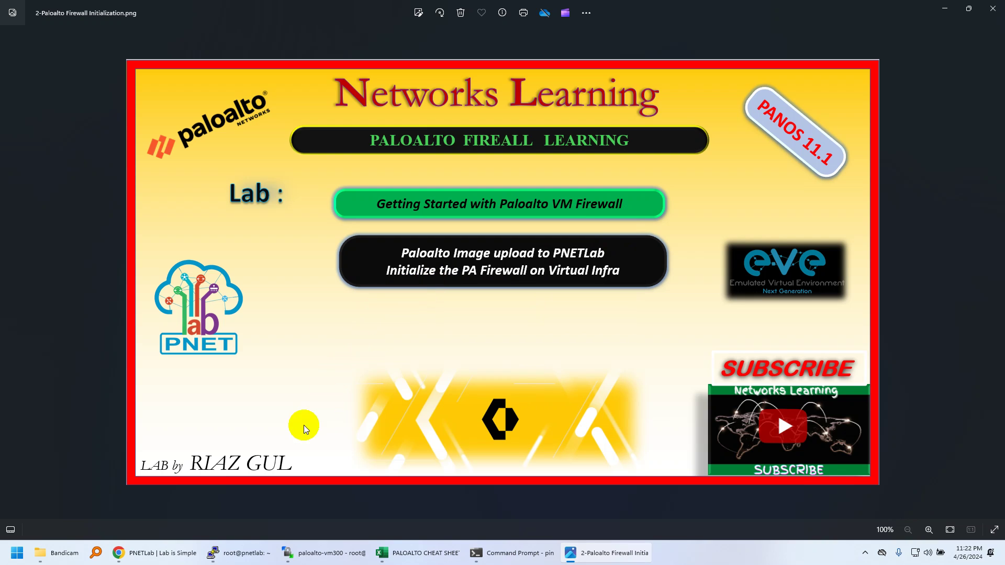
# Step: Switch from the Photos title slide to the PNETLab workspace showing TestingIOS.unl in Chrome
pyautogui.click(150, 559)
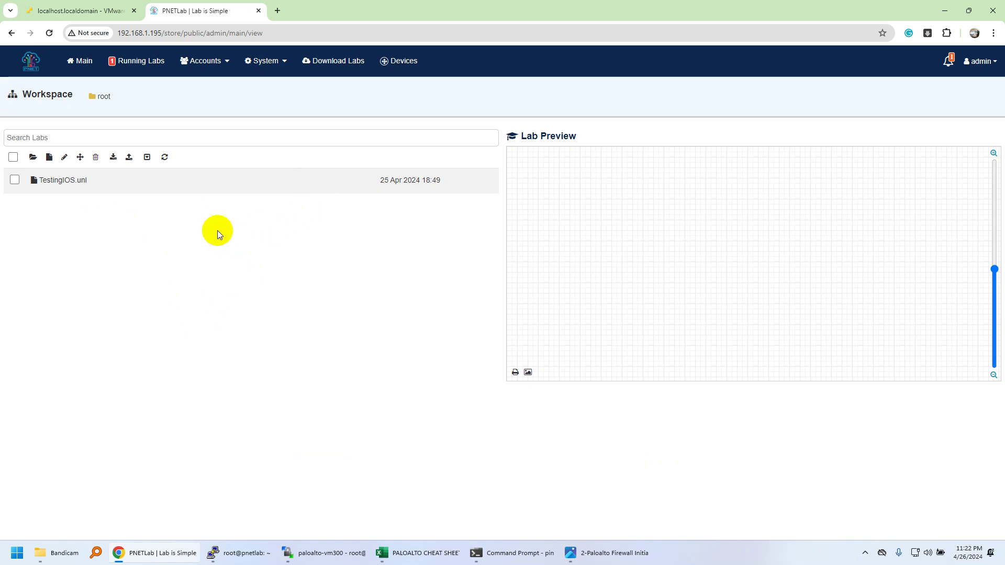
# Step: In WinSCP, find virtioa.qcow2 in the Palo Alto image folder, browse up to the qemu folders, then return
pyautogui.click(15, 180)
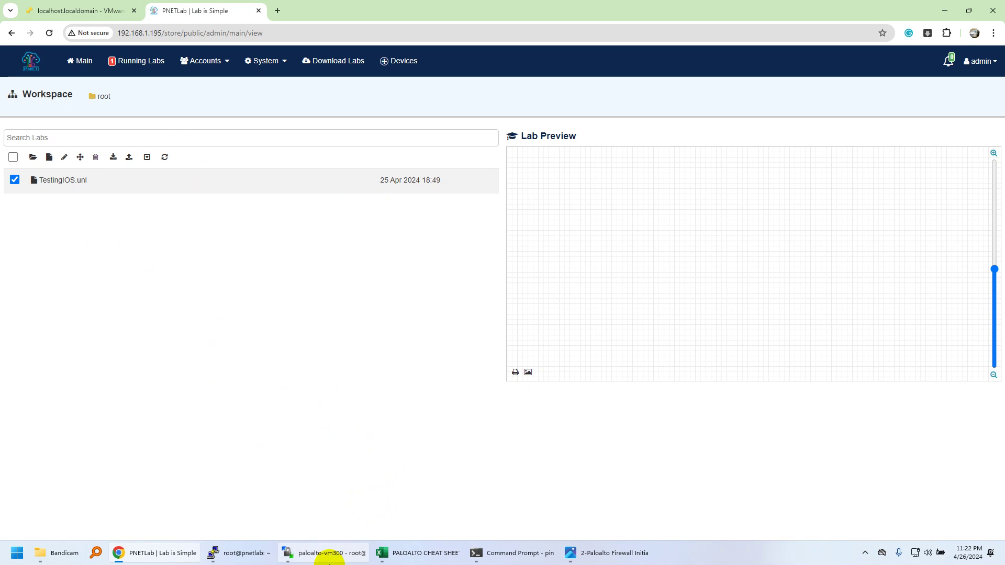
pyautogui.click(330, 553)
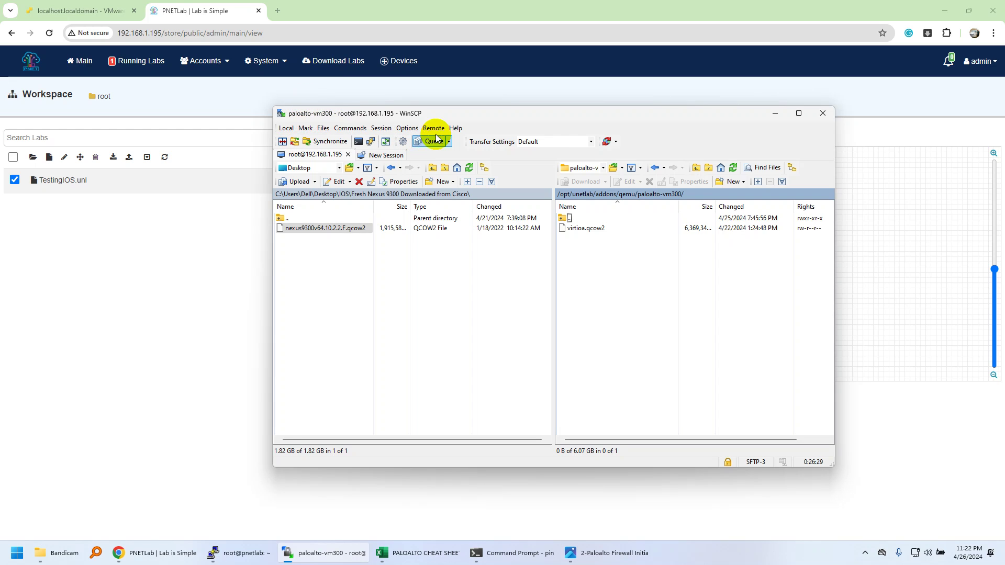
pyautogui.click(573, 229)
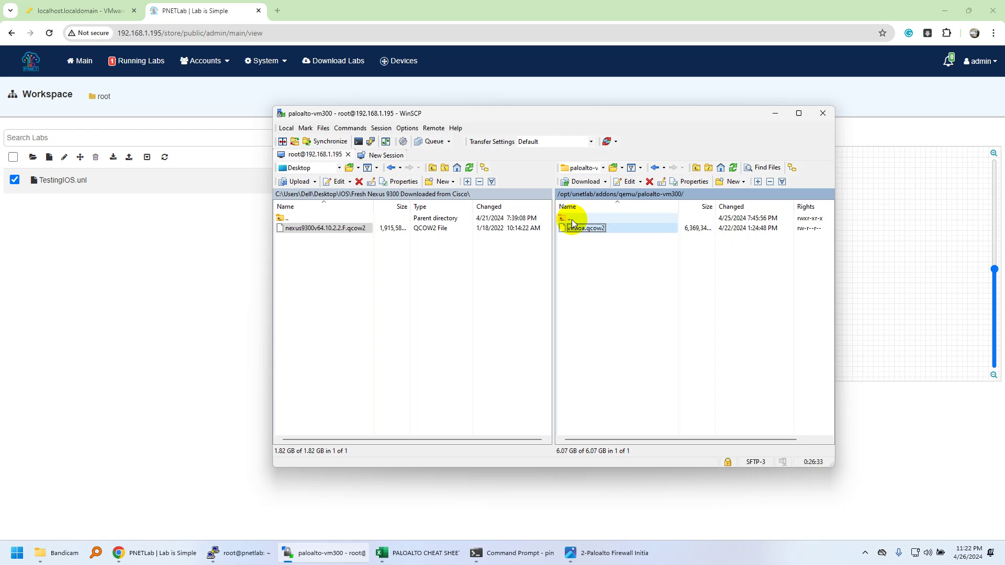
pyautogui.doubleClick(571, 218)
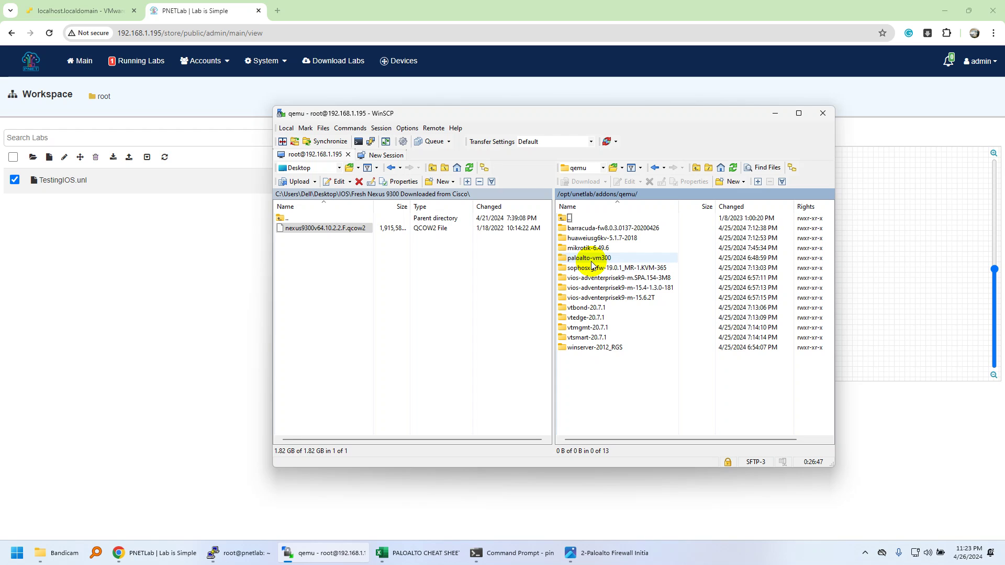
pyautogui.click(209, 269)
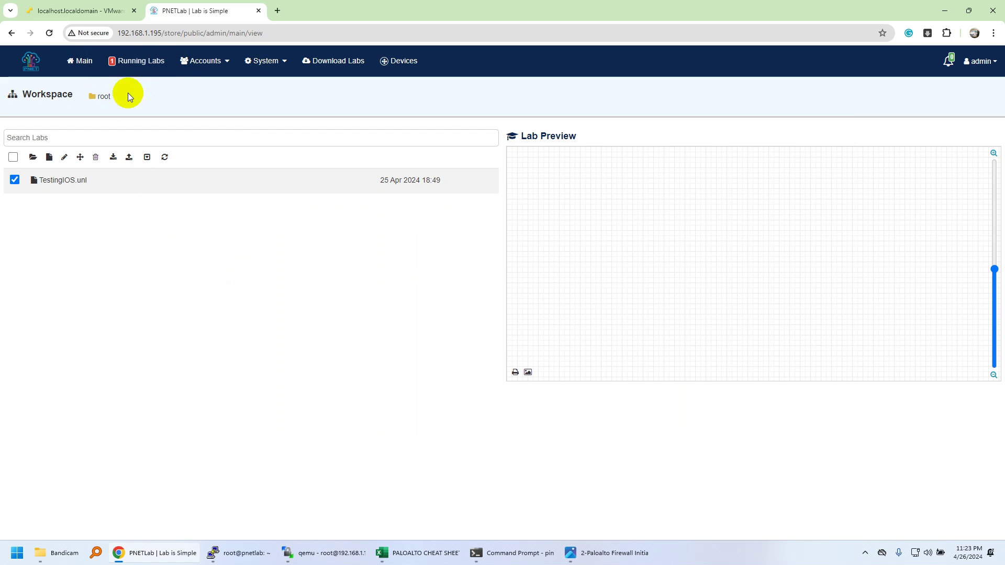
# Step: Create a new lab named Paloalto-Initialization
pyautogui.click(53, 163)
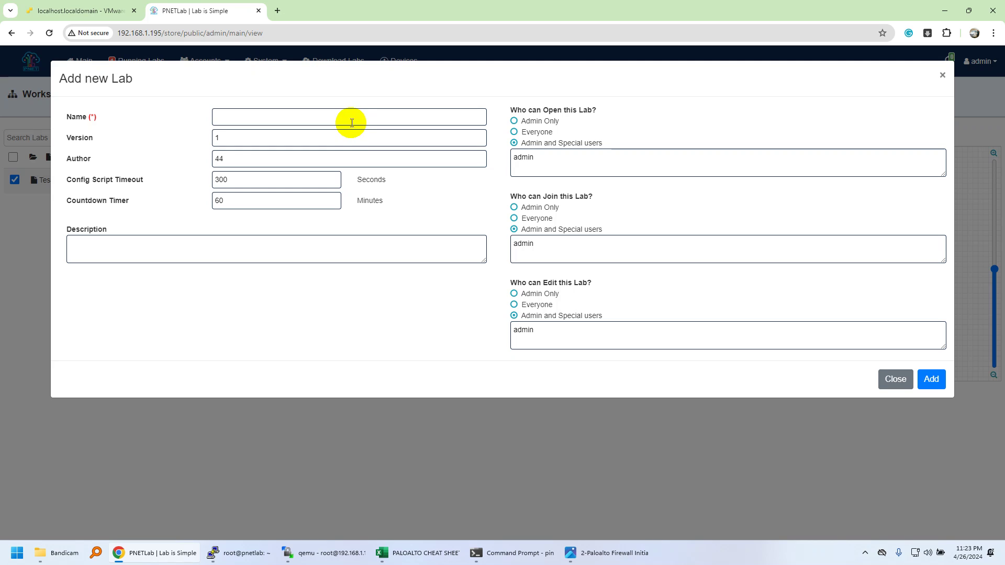
pyautogui.click(350, 121)
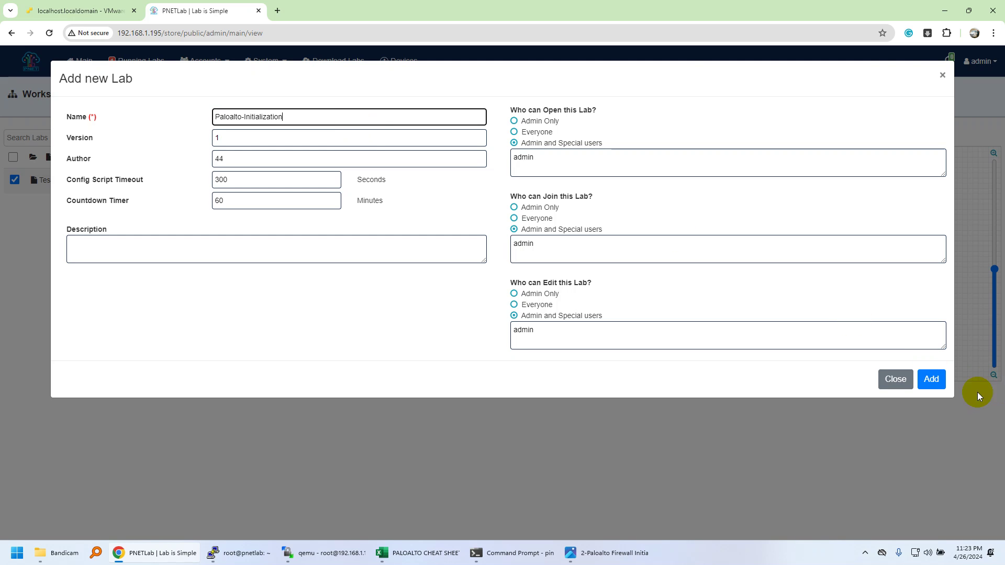
pyautogui.click(931, 378)
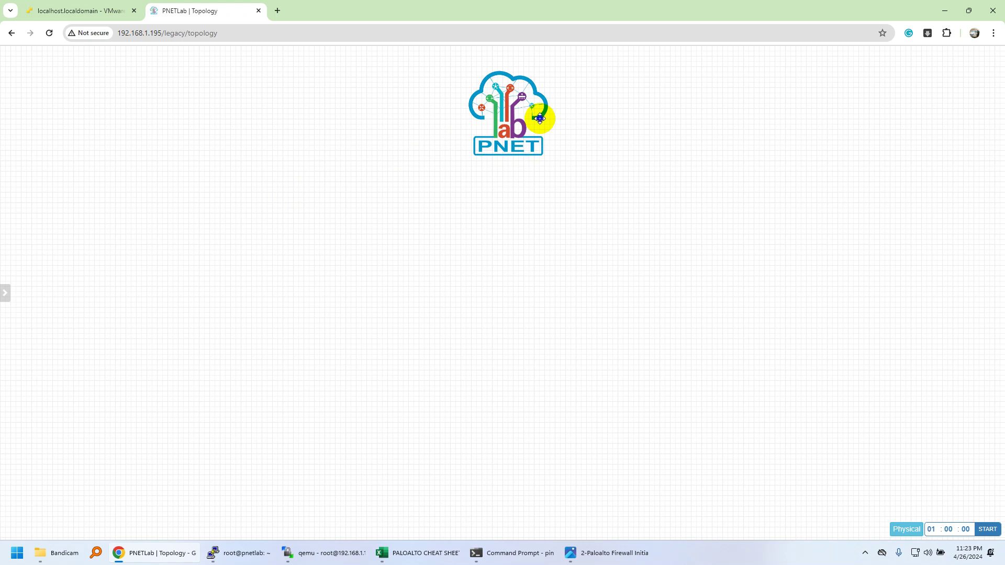
# Step: Delete the PNET logo from the canvas and begin adding a new node
pyautogui.rightClick(542, 122)
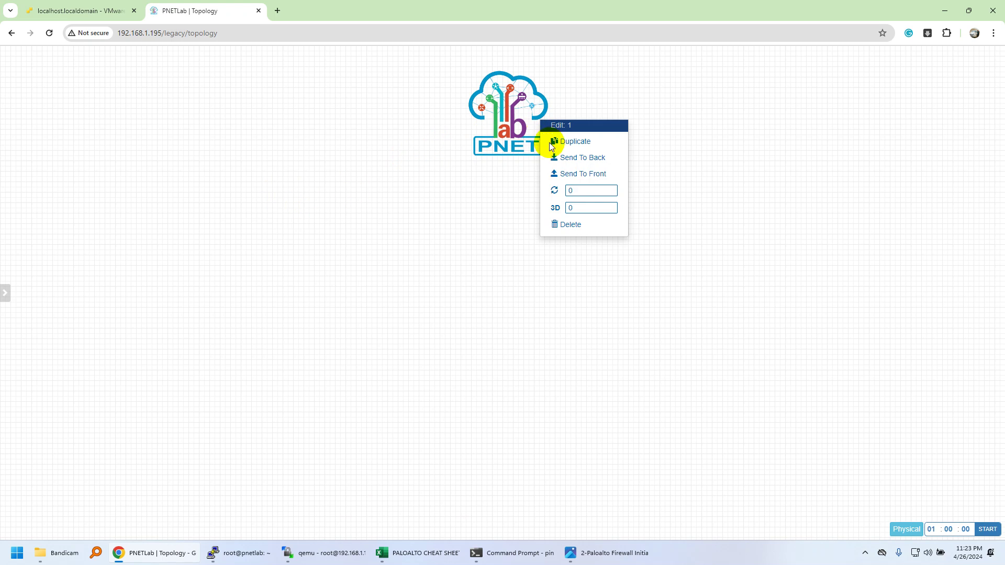
pyautogui.click(576, 225)
pyautogui.click(477, 117)
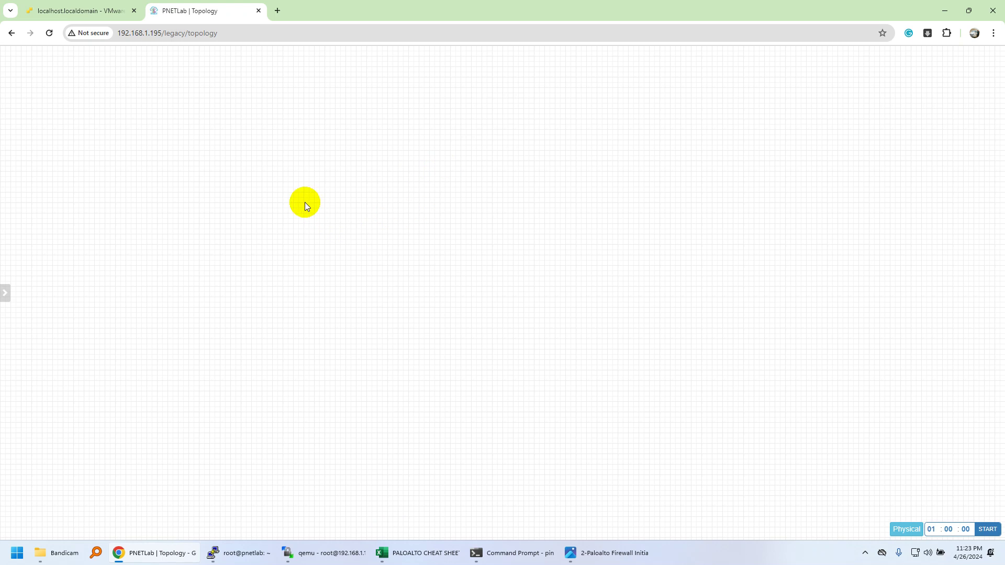
pyautogui.rightClick(214, 189)
pyautogui.click(248, 214)
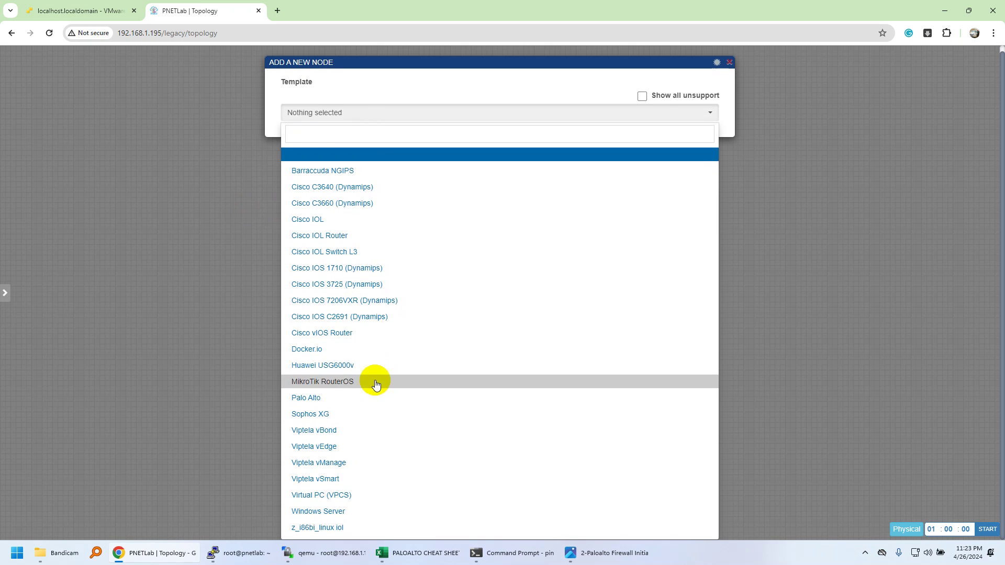
# Step: Use the Palo Alto template with paloalto-vm300, name it PA-FW, set 8192 MB RAM and 8 Ethernet ports
pyautogui.click(374, 399)
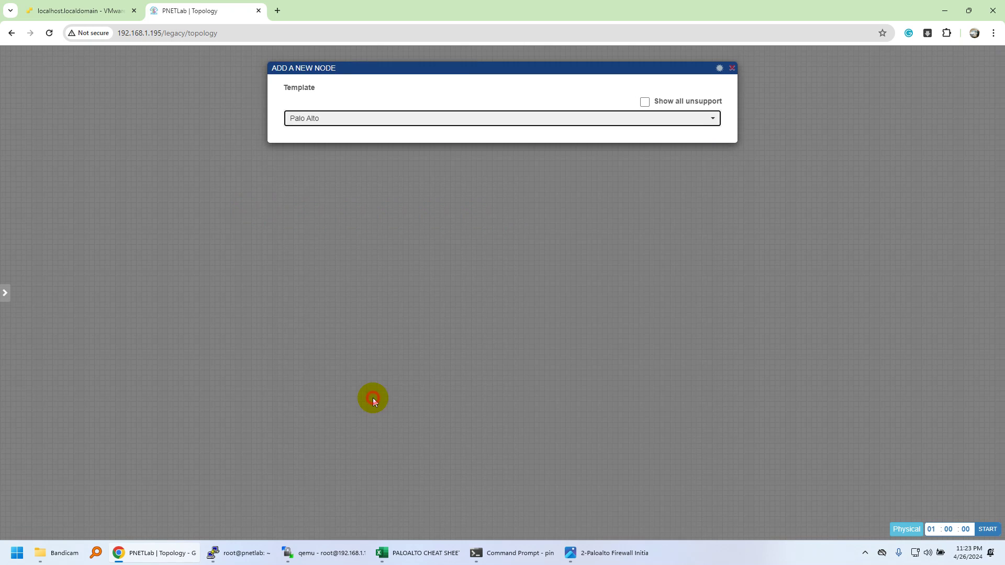
pyautogui.click(466, 160)
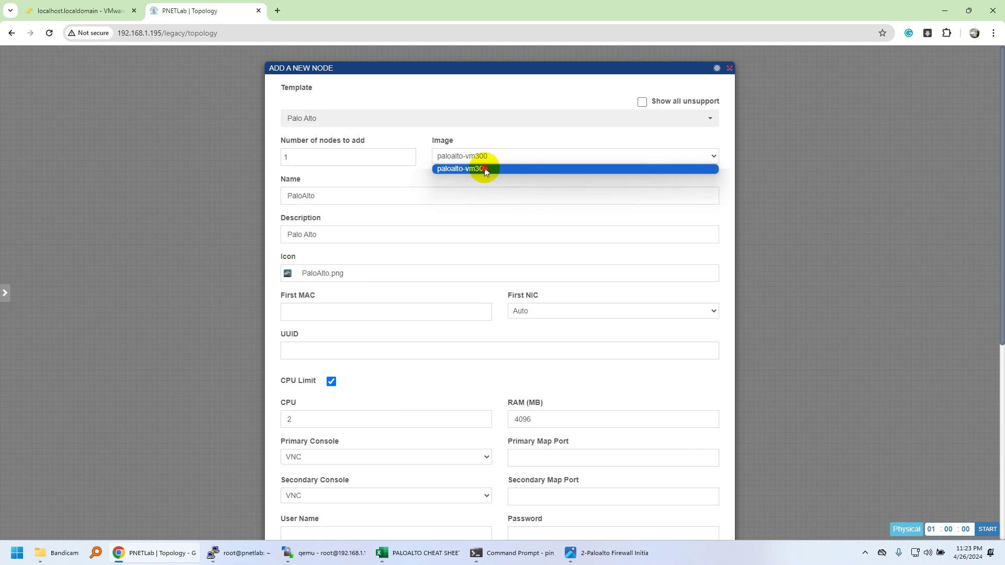
pyautogui.click(485, 169)
pyautogui.doubleClick(340, 196)
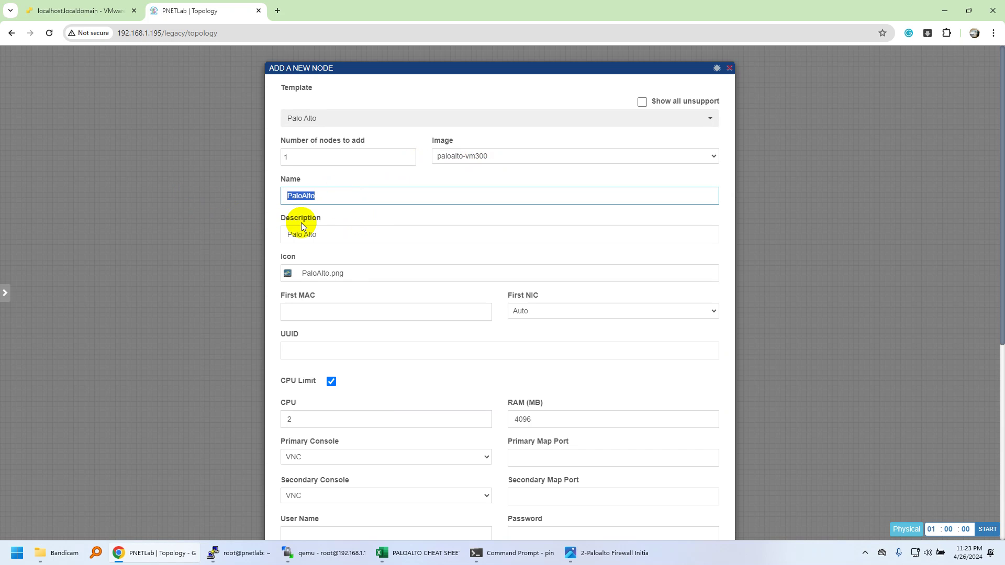
pyautogui.write('PA-FW')
pyautogui.scroll(-3, 379, 296)
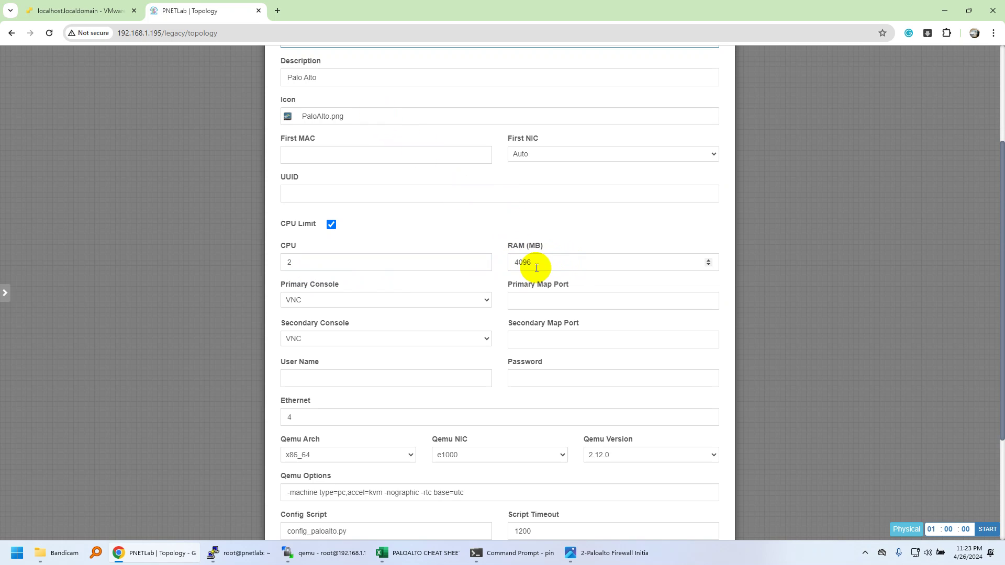
pyautogui.moveTo(532, 265); pyautogui.dragTo(505, 269)
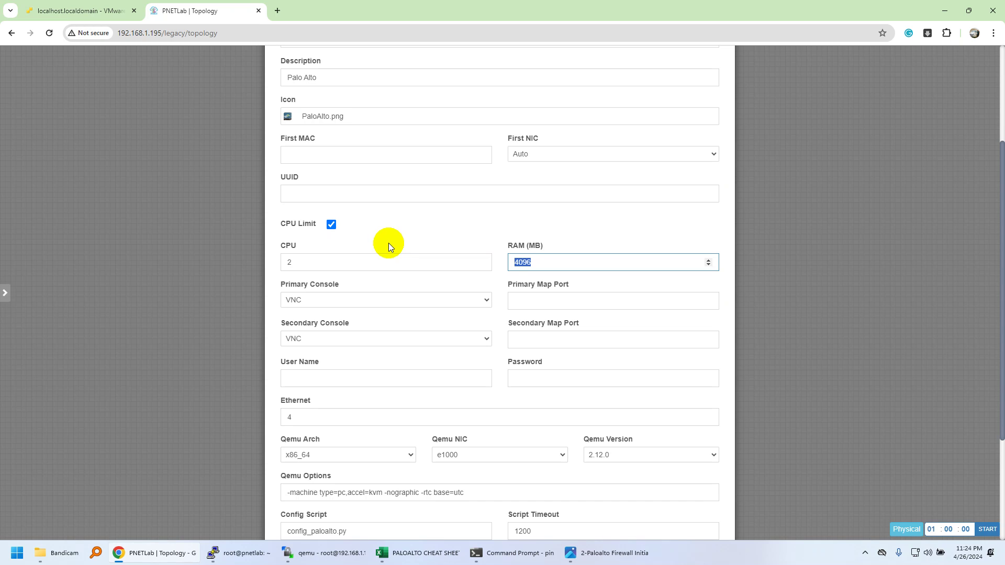
pyautogui.write('8192')
pyautogui.scroll(-3, 469, 301)
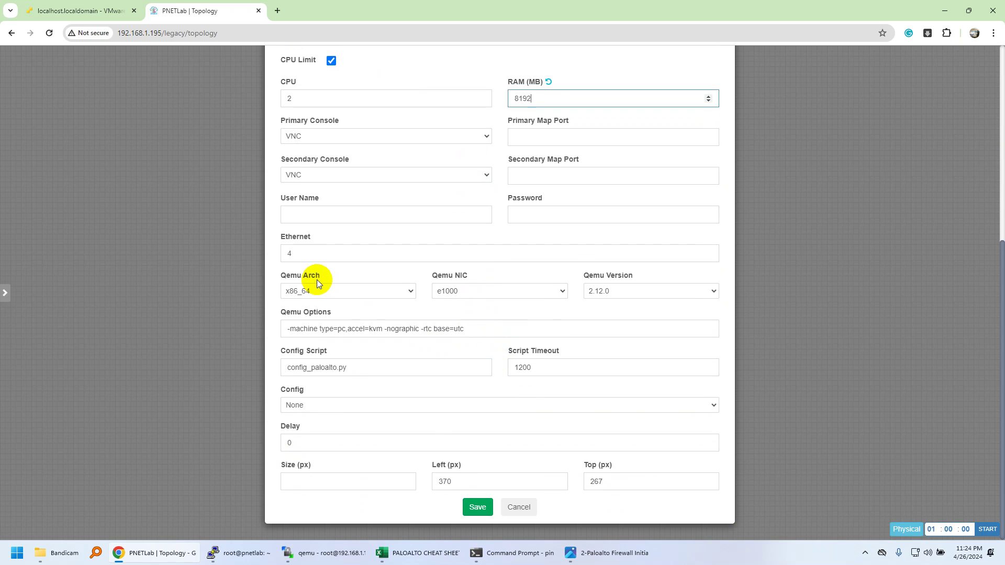
pyautogui.moveTo(313, 258); pyautogui.dragTo(282, 256)
pyautogui.write('8')
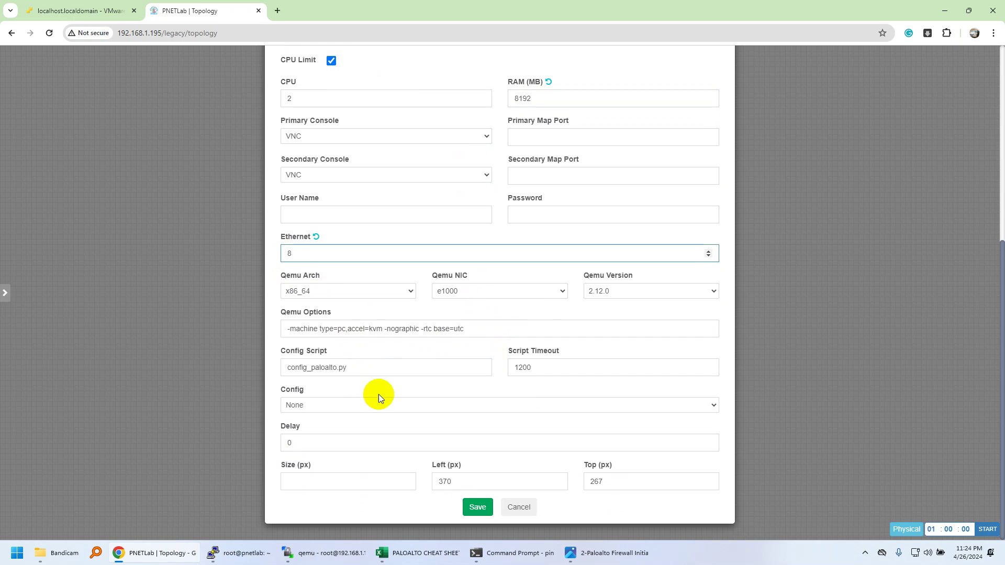
pyautogui.click(477, 507)
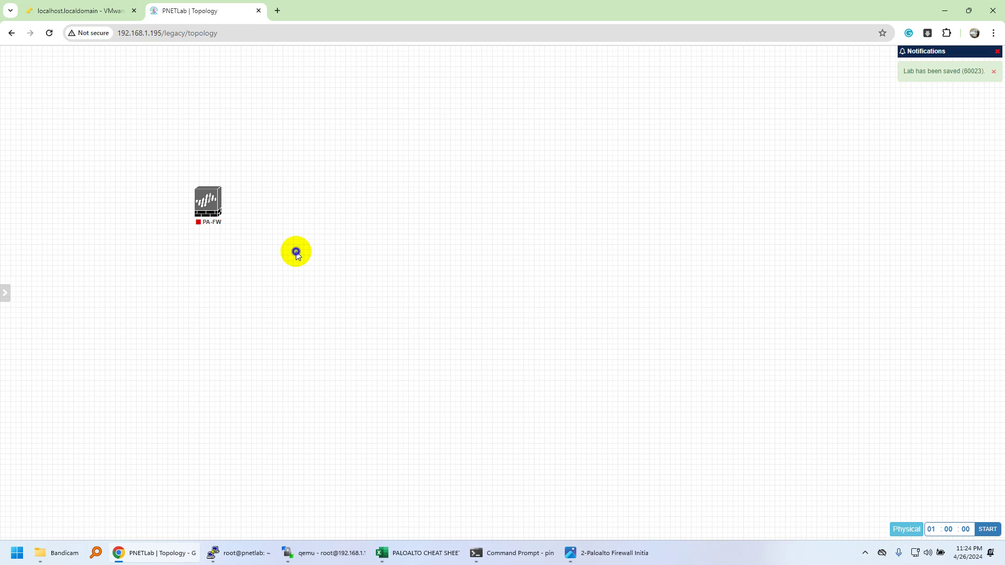
# Step: Add a Management(Cloud0) network named Net to the canvas
pyautogui.rightClick(295, 253)
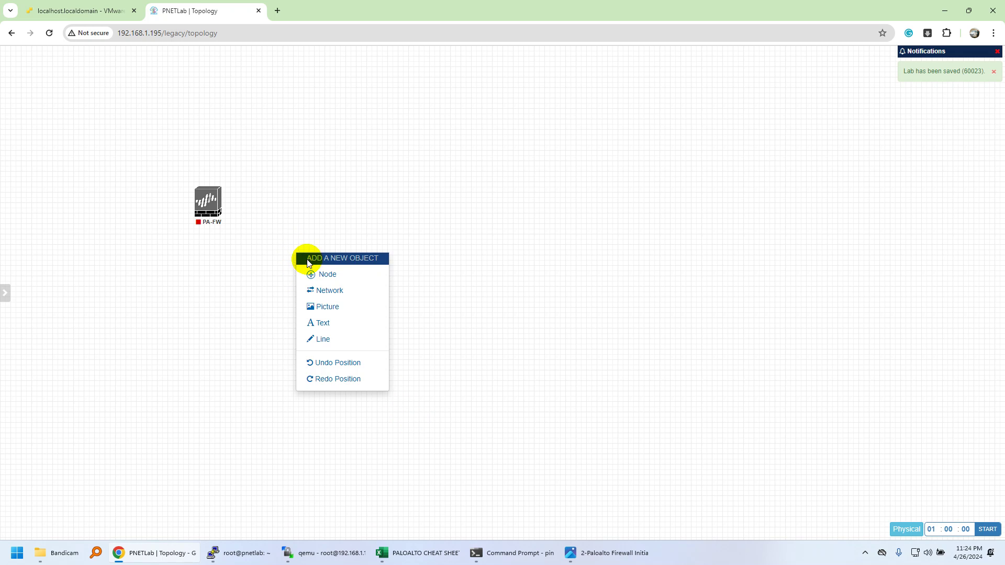
pyautogui.click(327, 291)
pyautogui.click(477, 150)
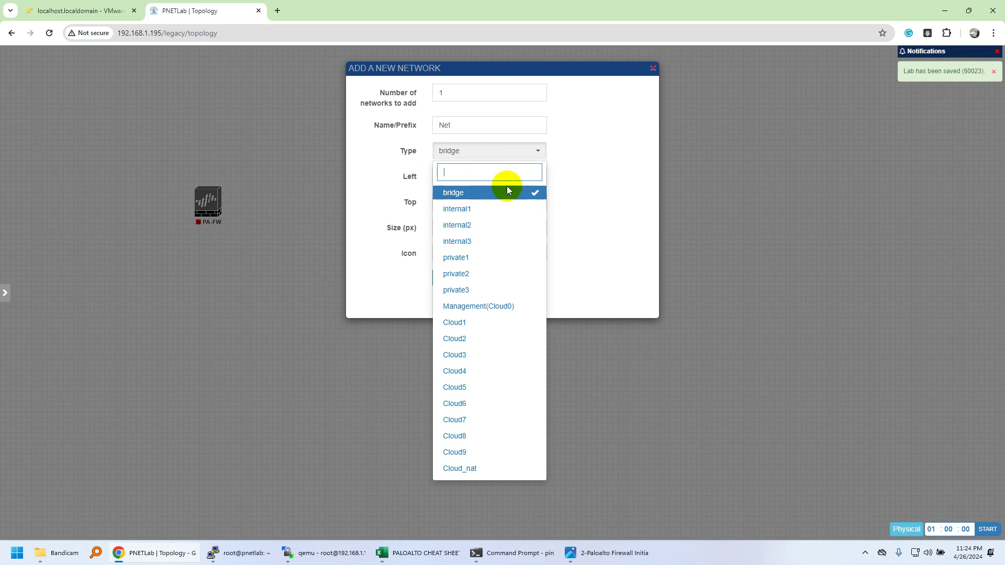
pyautogui.click(485, 306)
pyautogui.click(451, 278)
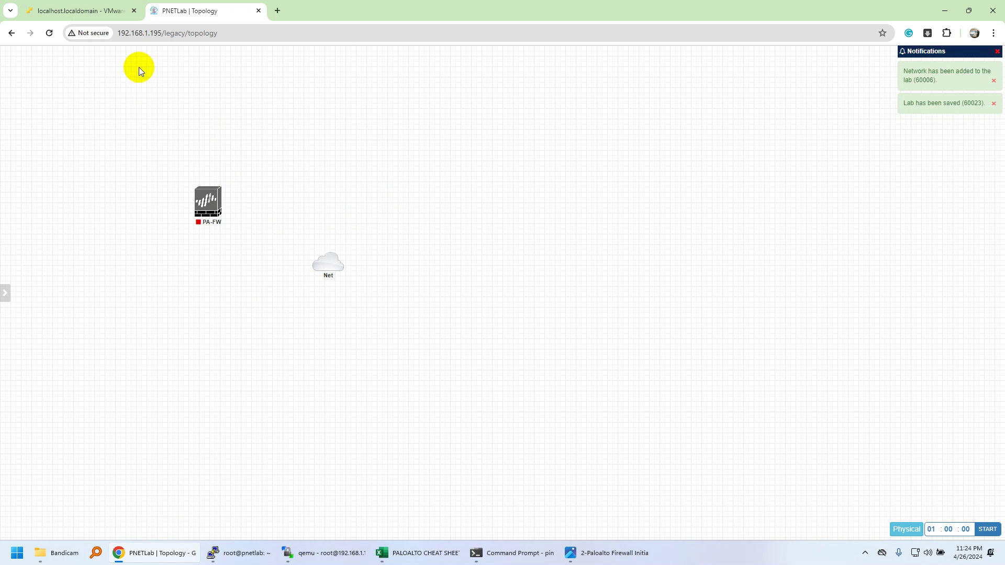
# Step: In the ESXi host client, view vSwitch0's details and security policy under Networking
pyautogui.click(87, 11)
pyautogui.click(71, 156)
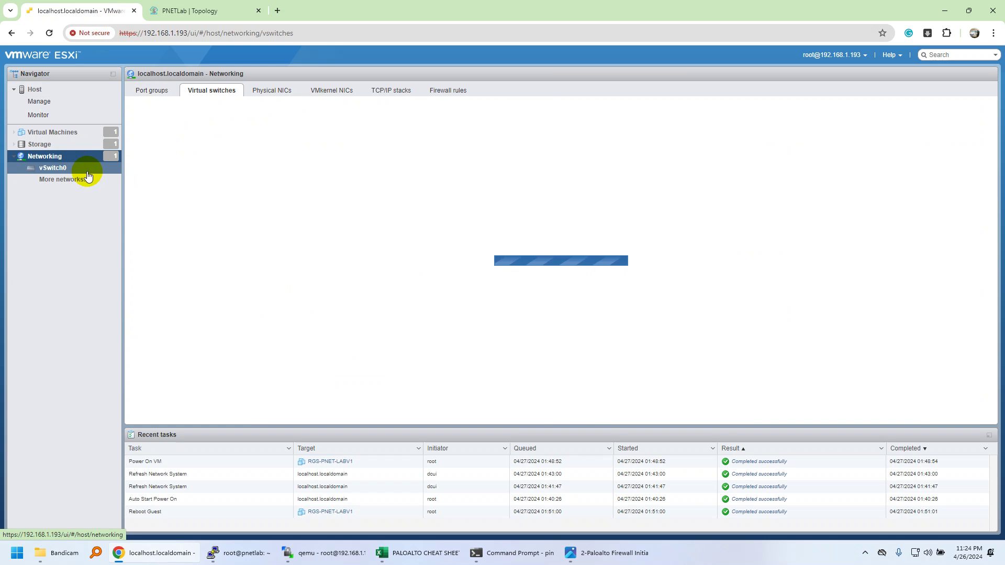
pyautogui.click(168, 146)
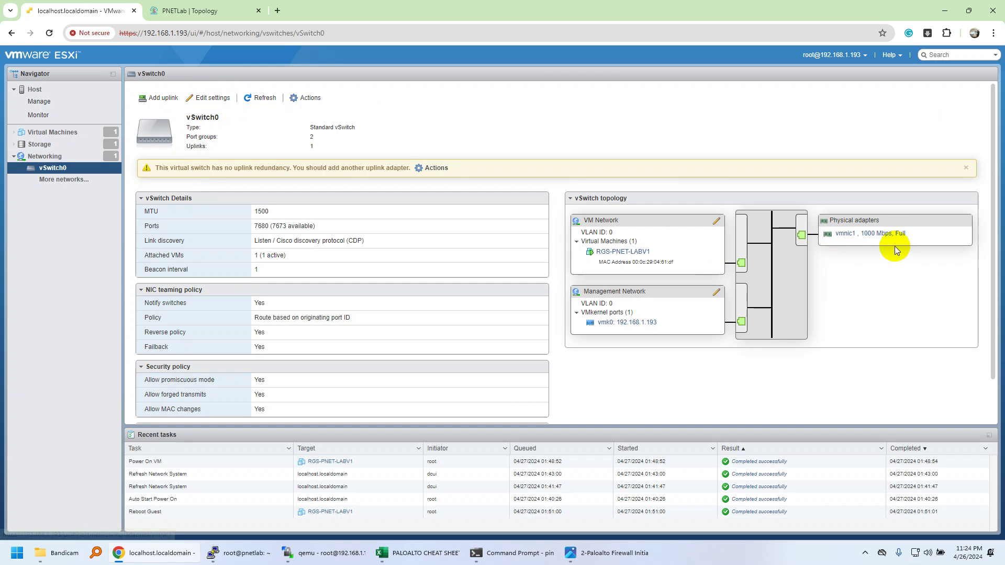
# Step: Link the Net cloud to PA-FW's mgmt interface
pyautogui.click(209, 8)
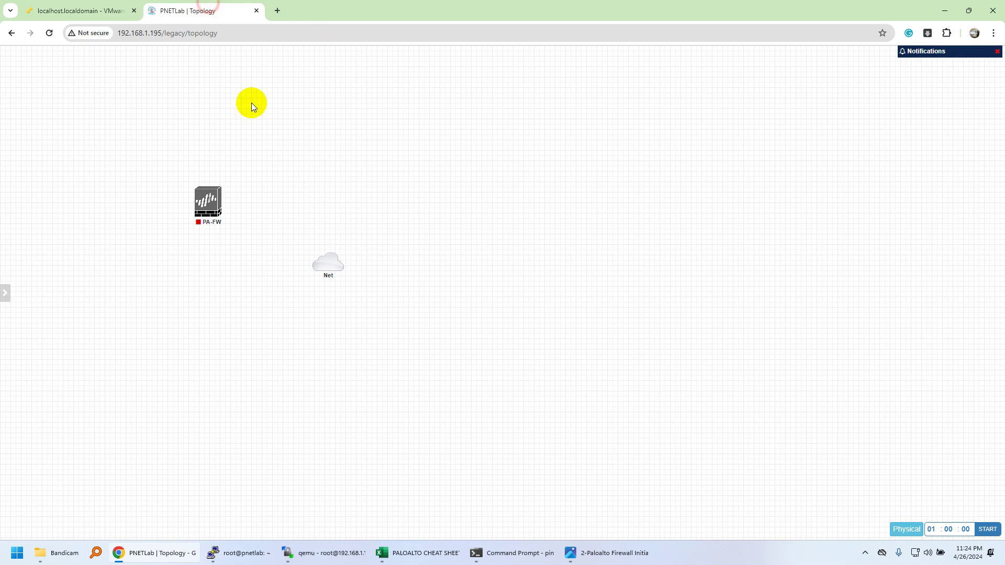
pyautogui.moveTo(332, 247); pyautogui.dragTo(217, 204)
pyautogui.click(514, 181)
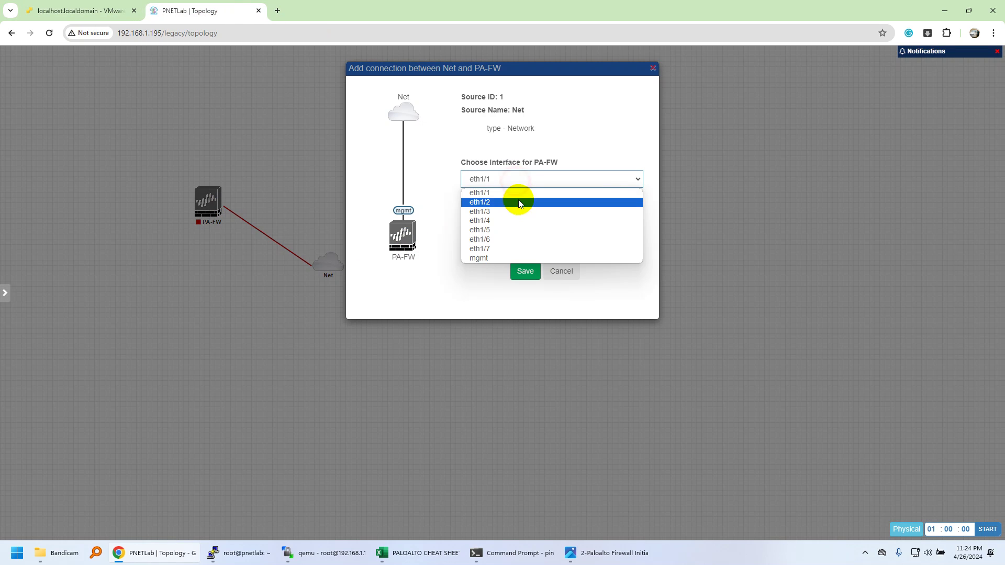
pyautogui.click(492, 259)
pyautogui.click(525, 271)
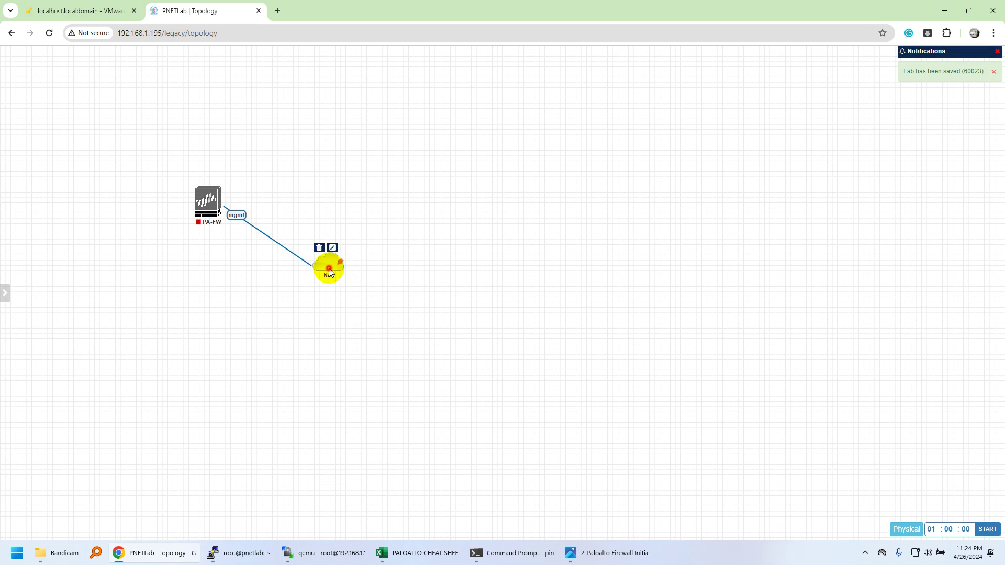
# Step: Move Net to the right and PA-FW to the centre, then start PA-FW
pyautogui.moveTo(330, 272); pyautogui.dragTo(576, 208)
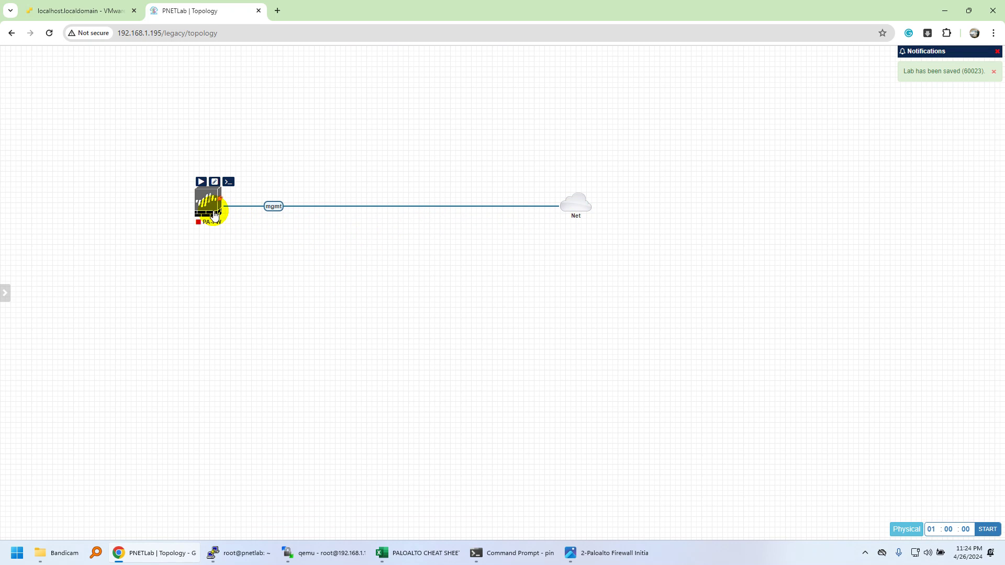
pyautogui.moveTo(214, 214); pyautogui.dragTo(341, 211)
pyautogui.rightClick(342, 211)
pyautogui.click(350, 231)
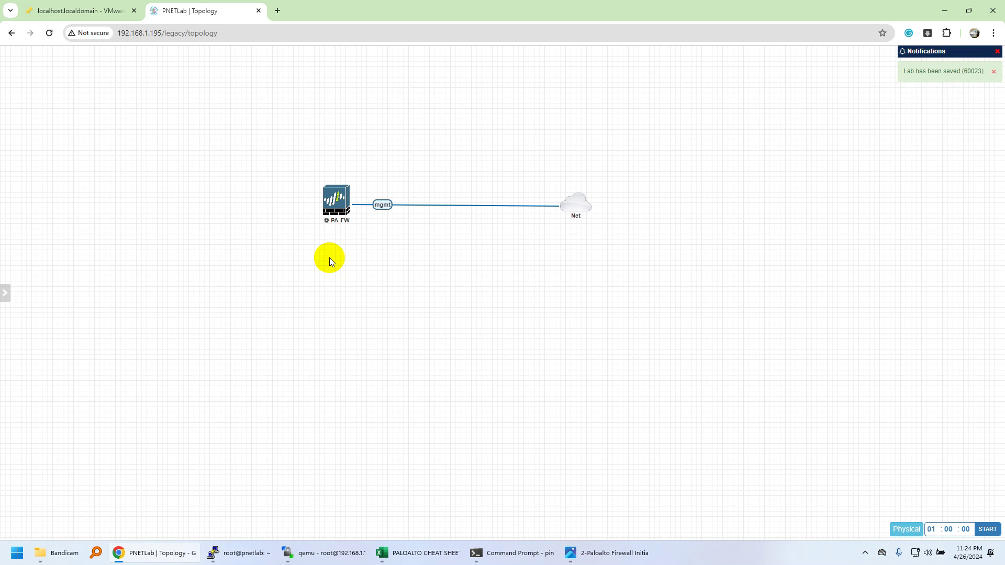
pyautogui.moveTo(346, 206)
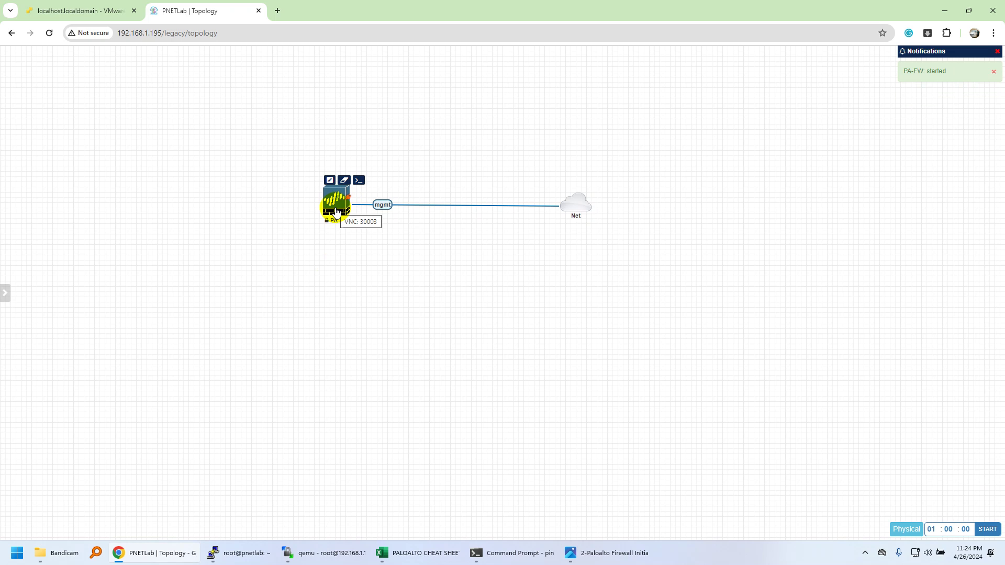
pyautogui.click(337, 212)
pyautogui.click(507, 110)
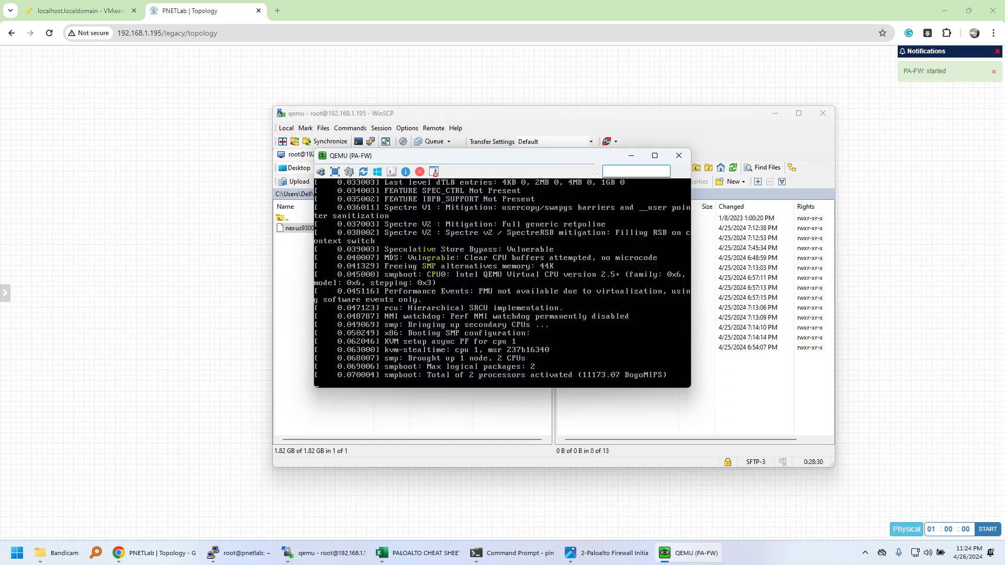
pyautogui.moveTo(355, 158); pyautogui.dragTo(477, 233)
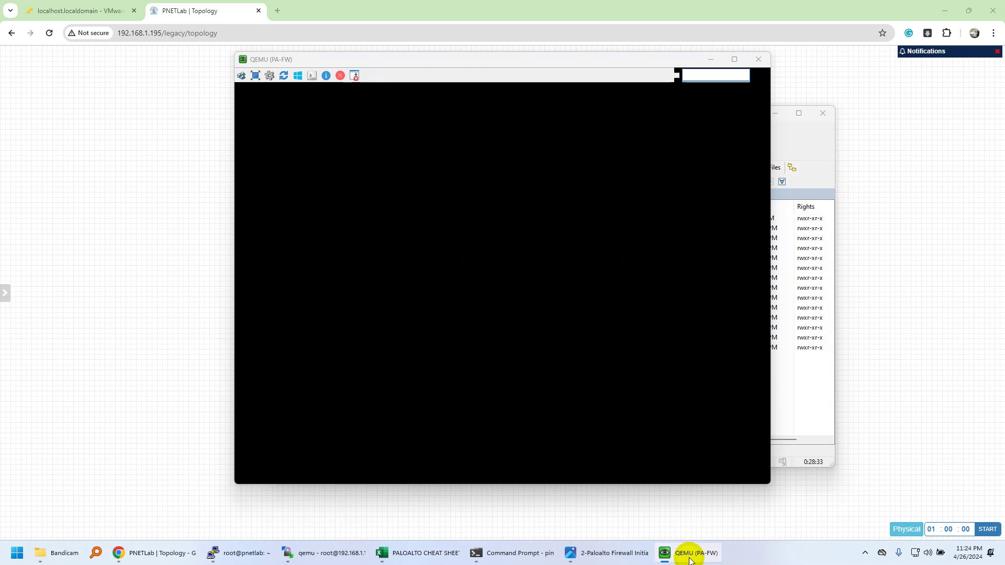
pyautogui.rightClick(689, 559)
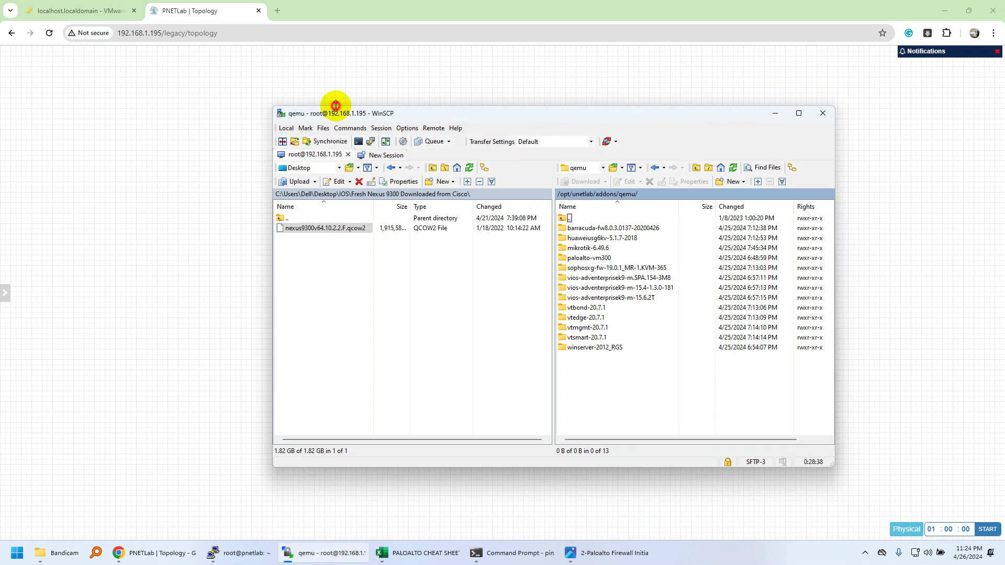
pyautogui.click(355, 78)
# Step: Stop PA-FW and change its primary console from VNC to Telnet in the node settings
pyautogui.rightClick(339, 208)
pyautogui.click(376, 242)
pyautogui.rightClick(339, 209)
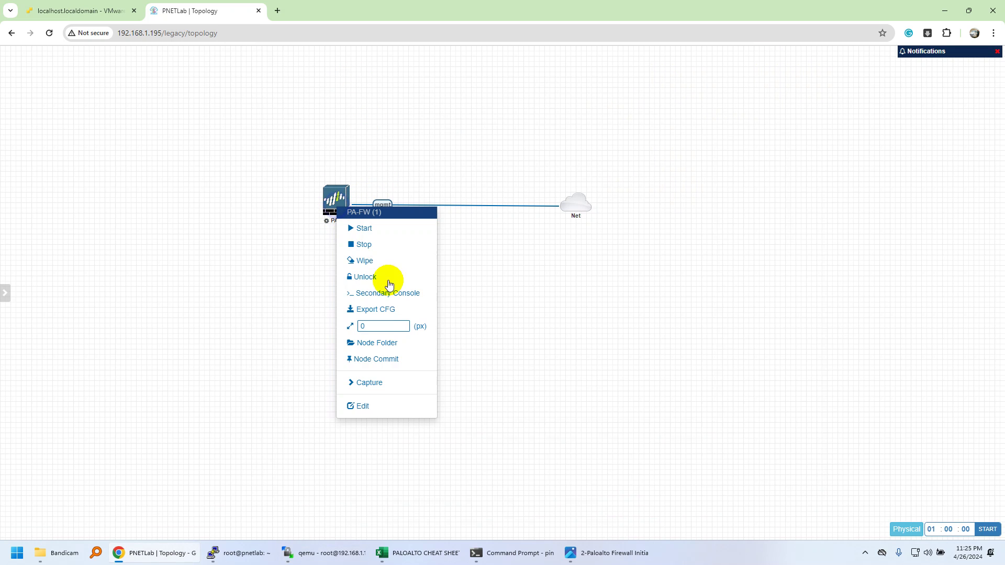
pyautogui.click(370, 406)
pyautogui.scroll(-3, 367, 322)
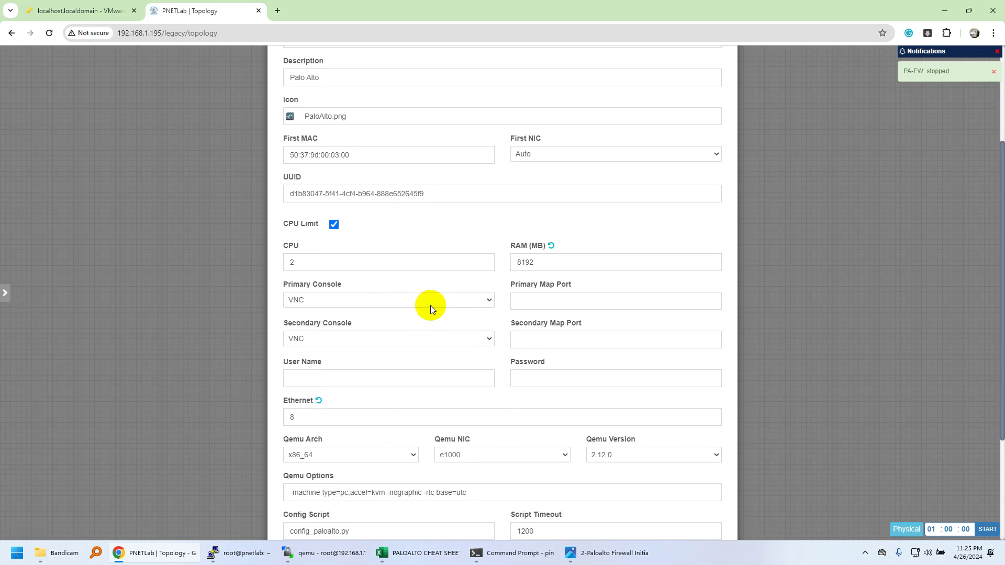
pyautogui.click(429, 307)
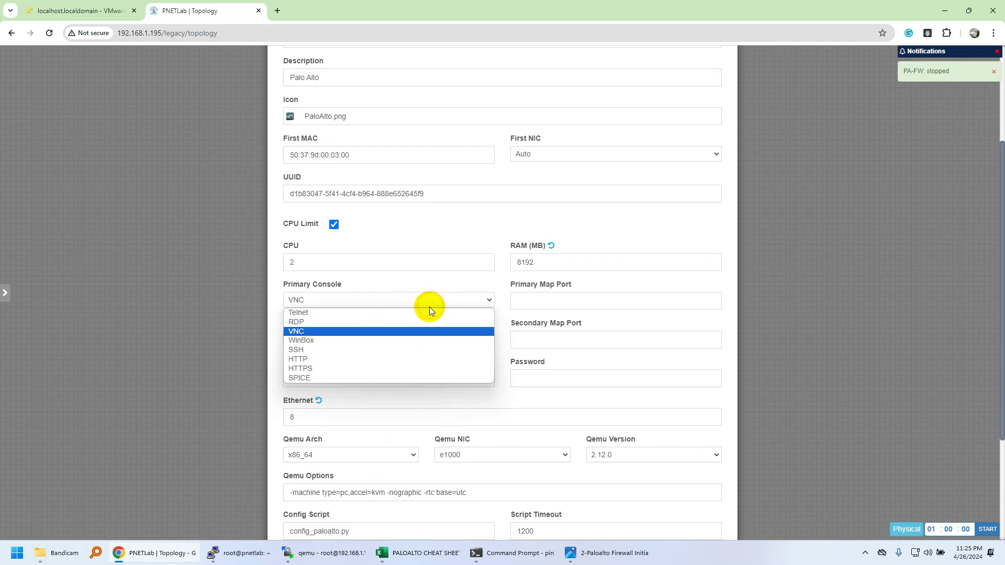
pyautogui.click(314, 313)
pyautogui.scroll(-3, 433, 359)
pyautogui.click(476, 506)
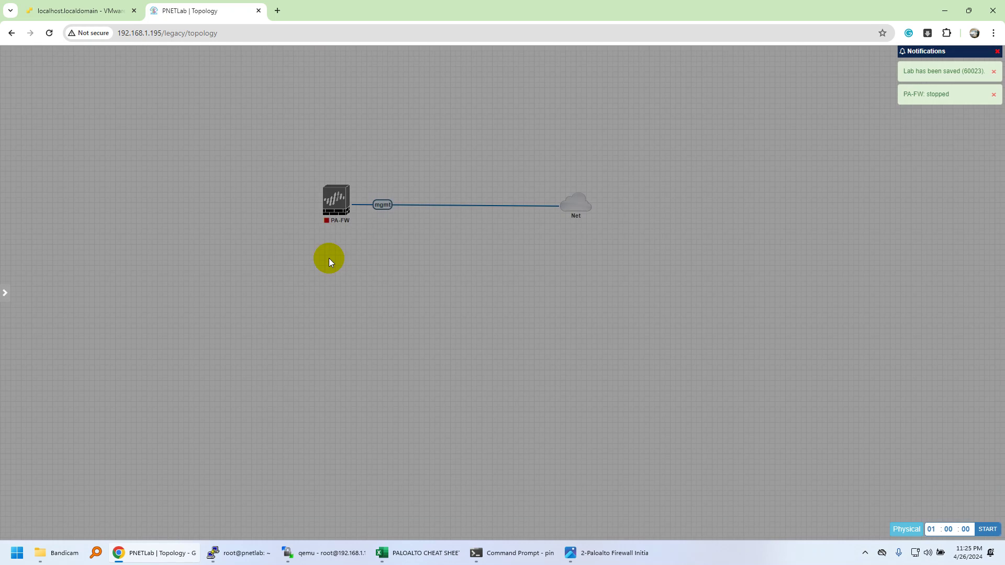
pyautogui.click(326, 218)
# Step: Start PA-FW again and open its Telnet console in SecureCRT
pyautogui.click(347, 231)
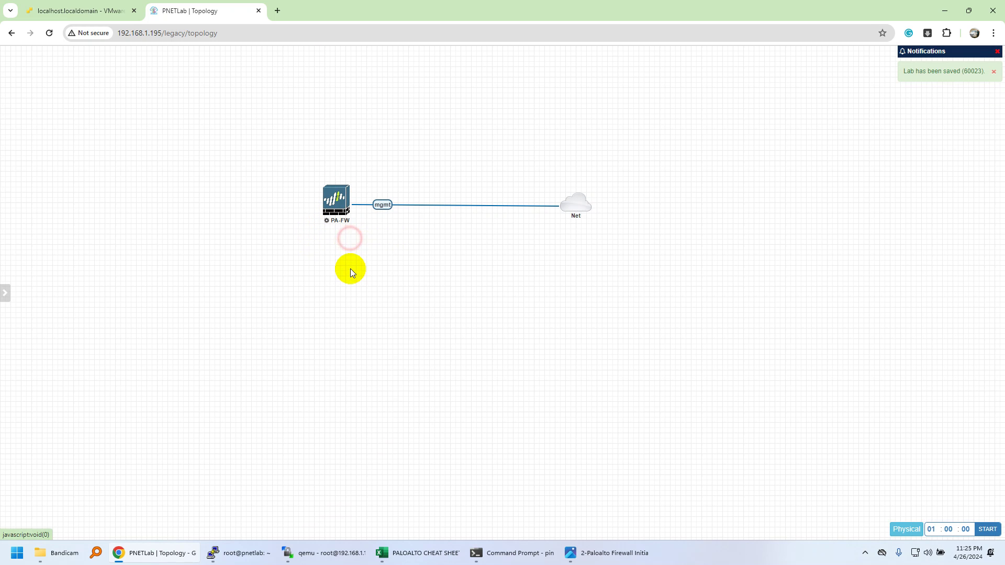
pyautogui.click(339, 210)
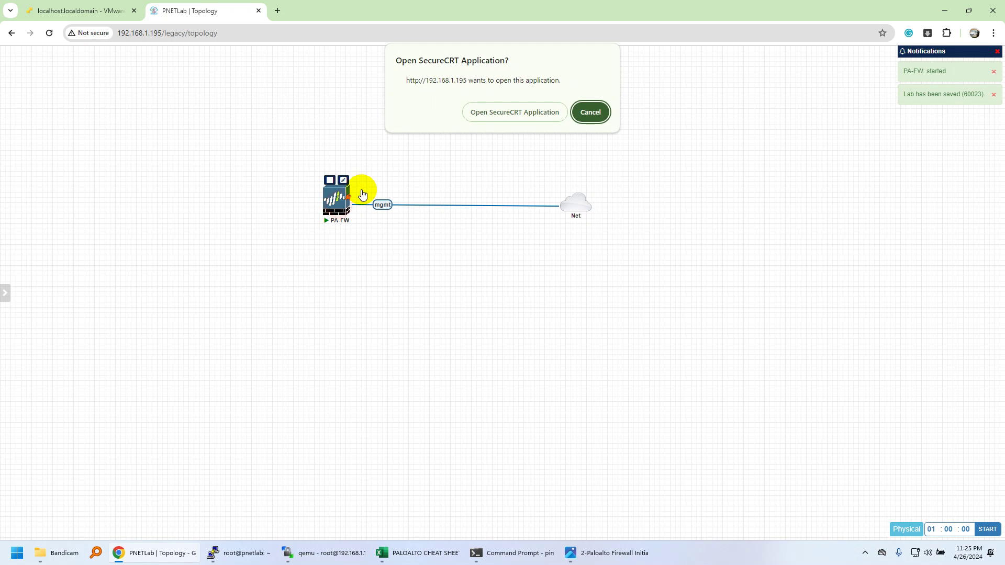
pyautogui.click(488, 108)
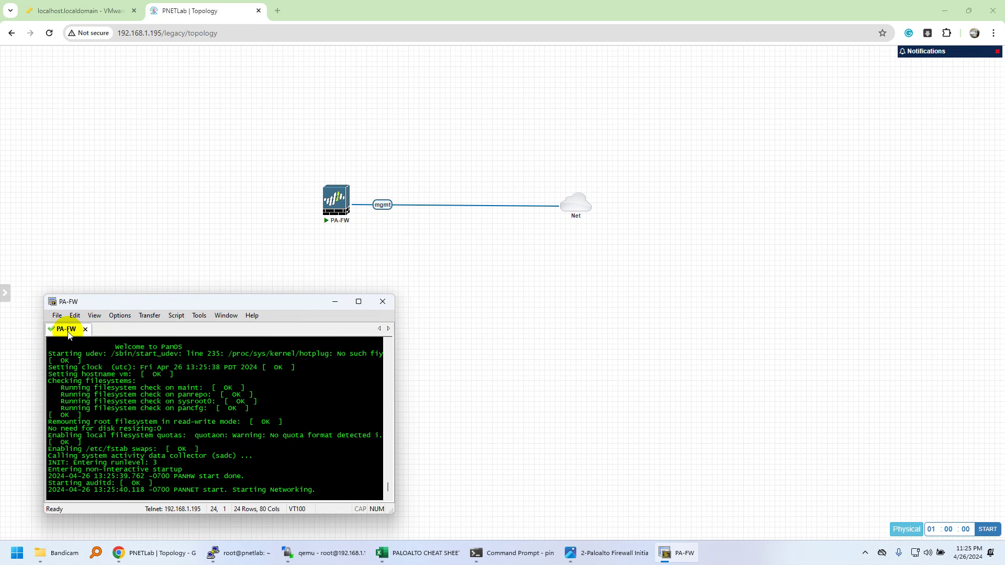
# Step: Move the terminal window aside and open Default apps by searching 'default'
pyautogui.moveTo(96, 302); pyautogui.dragTo(164, 280)
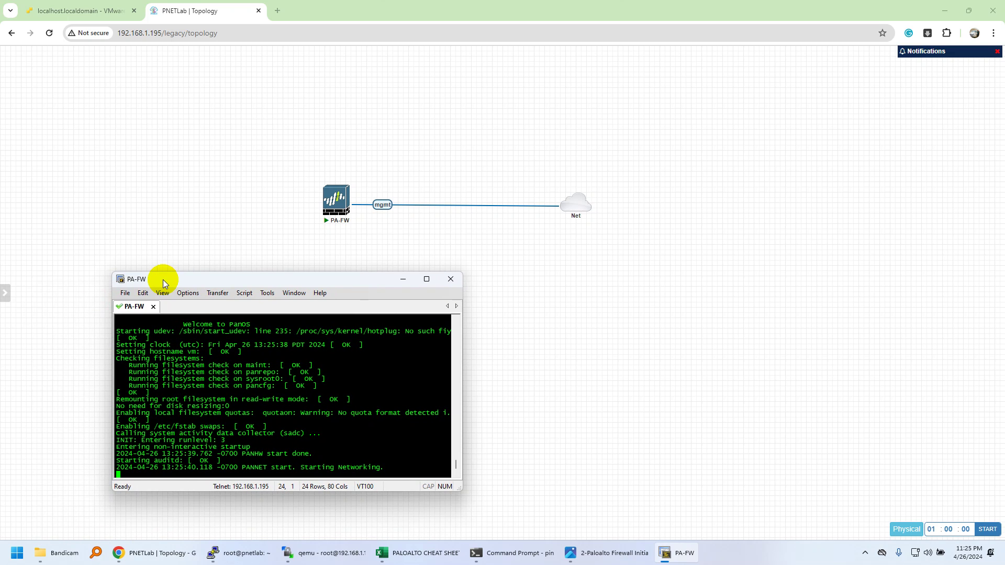
pyautogui.click(15, 557)
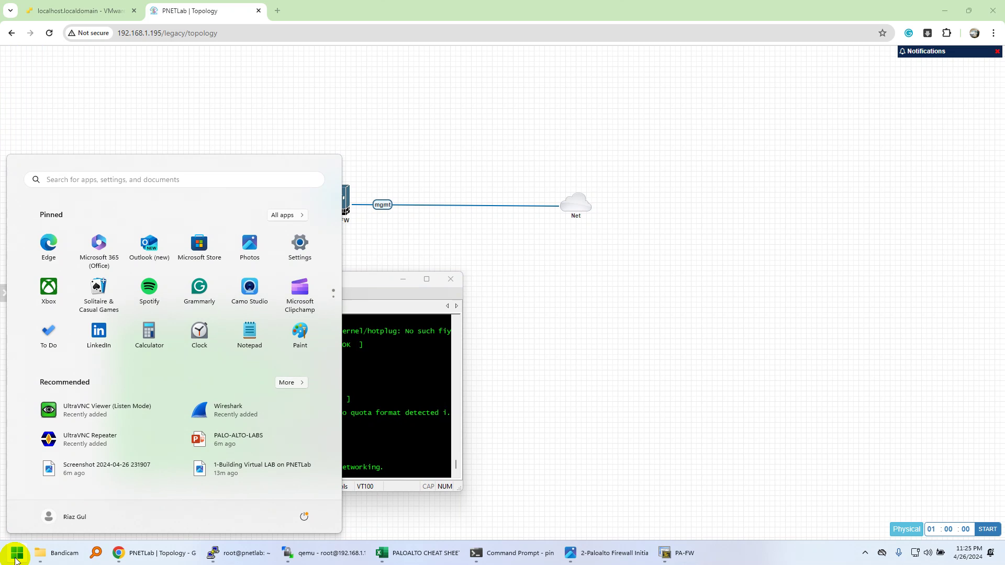
pyautogui.write('default')
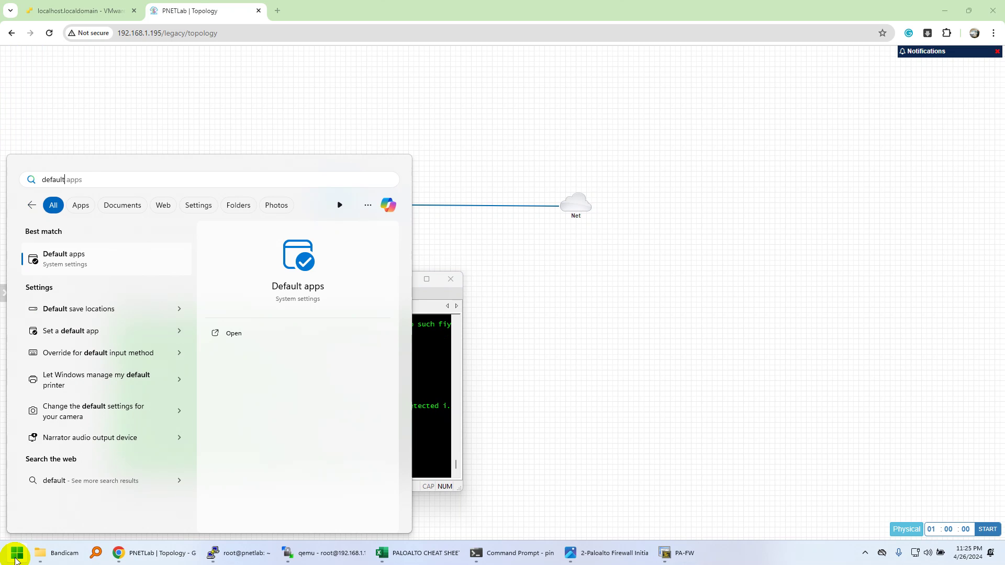
pyautogui.click(128, 262)
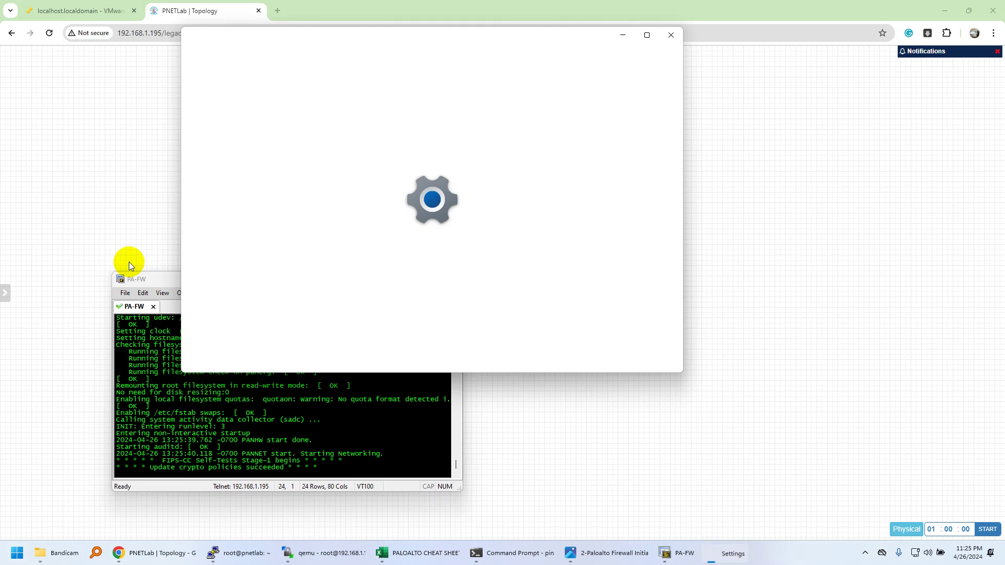
# Step: Find the TELNET link type and open its default-app choice, SecureCRT Application
pyautogui.click(376, 112)
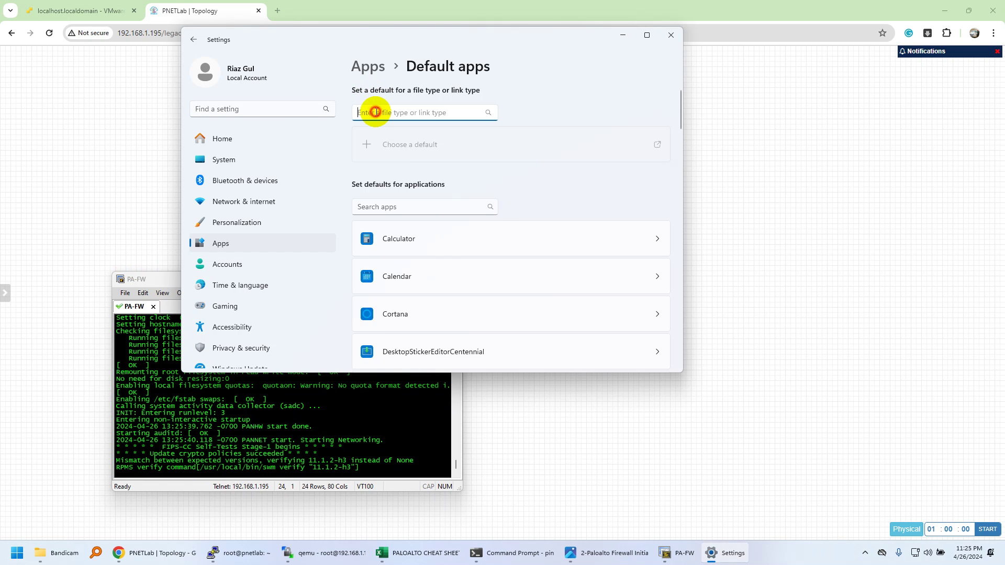
pyautogui.write('teln')
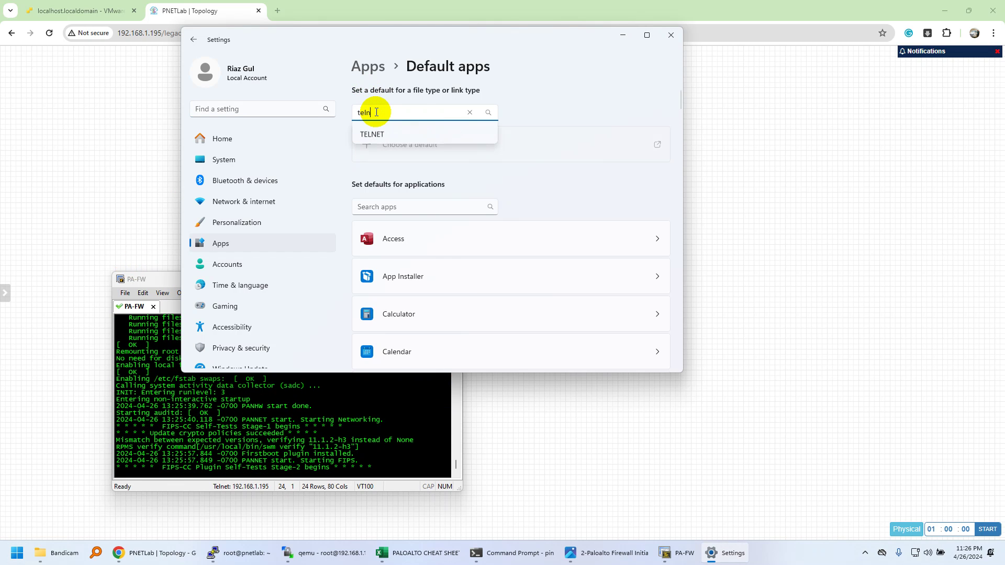
pyautogui.click(398, 134)
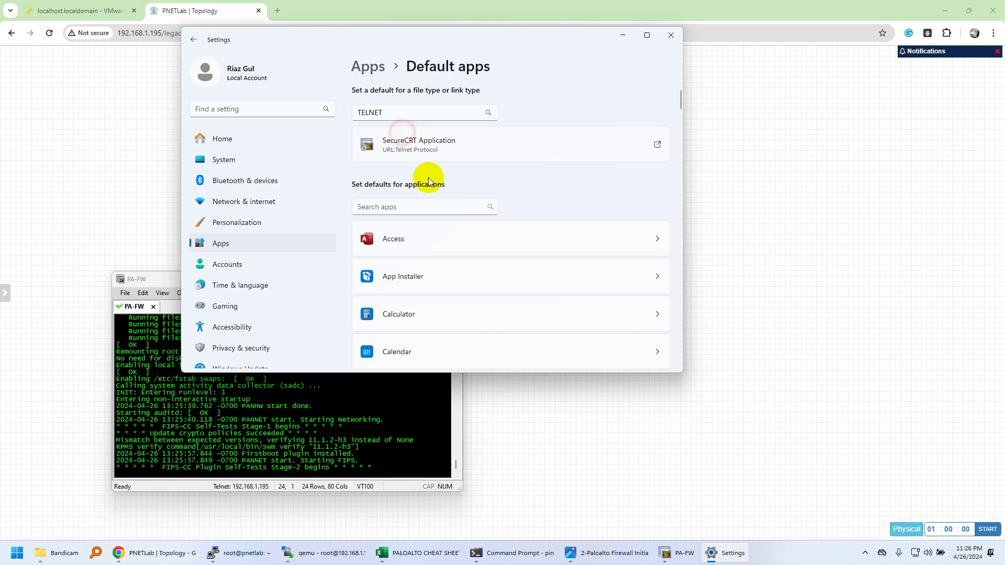
pyautogui.click(471, 152)
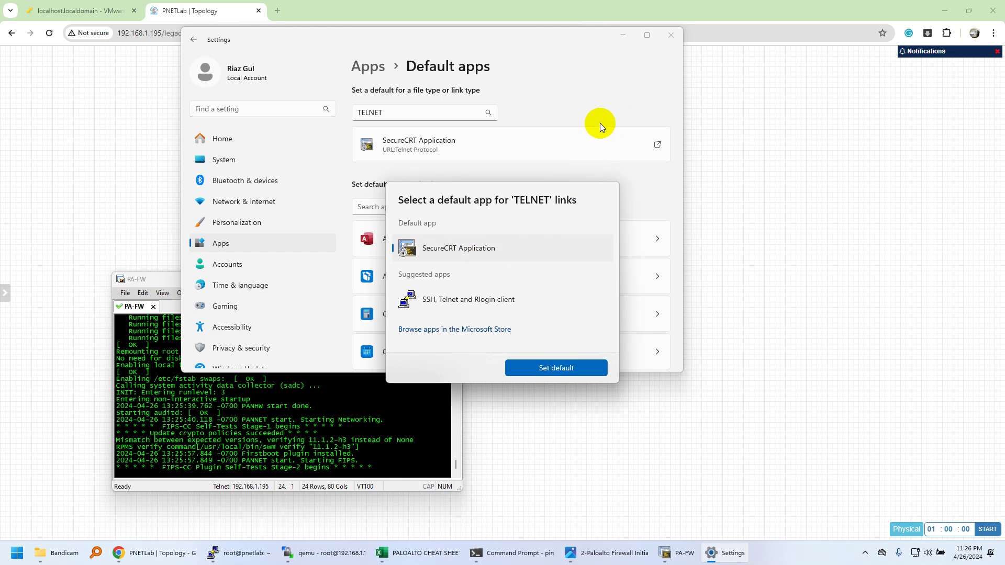
# Step: Dismiss the TELNET default-app prompt and Settings window, and shift the terminal window right
pyautogui.click(596, 84)
pyautogui.click(680, 32)
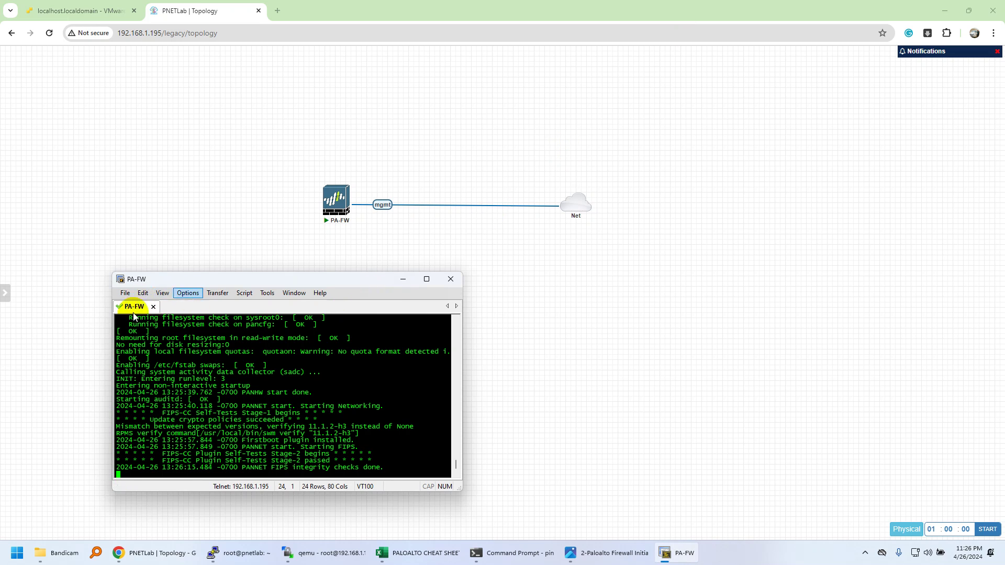
pyautogui.moveTo(162, 284); pyautogui.dragTo(184, 284)
# Step: Add a Cisco IOL router node using the L2-ADVENTERPRISEK9 image to the lab
pyautogui.rightClick(203, 229)
pyautogui.click(226, 252)
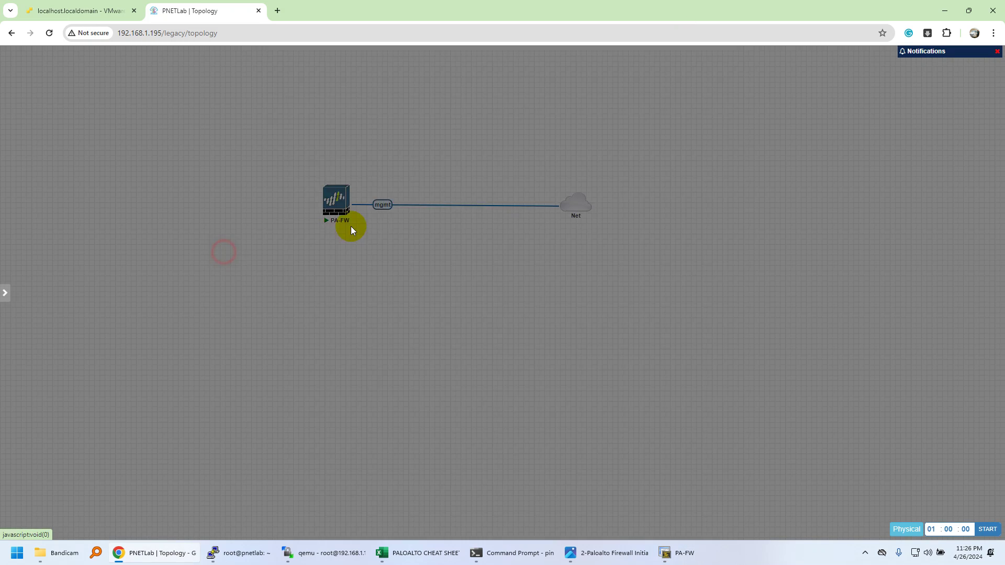
pyautogui.click(361, 225)
pyautogui.click(487, 154)
pyautogui.click(487, 174)
pyautogui.scroll(-3, 503, 493)
pyautogui.click(489, 506)
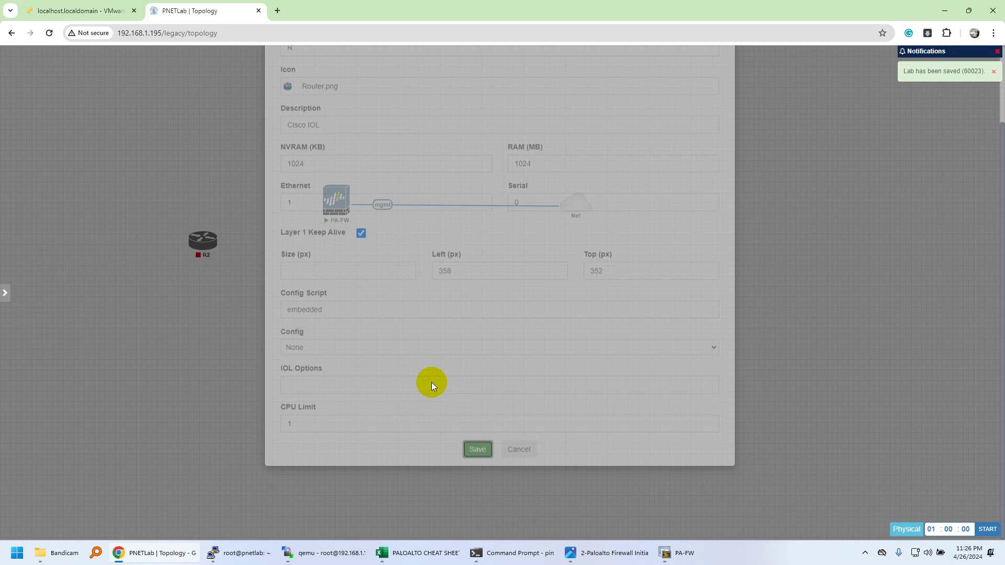
# Step: Start router R2 and open its console in SecureCRT to get a prompt
pyautogui.rightClick(199, 246)
pyautogui.click(214, 271)
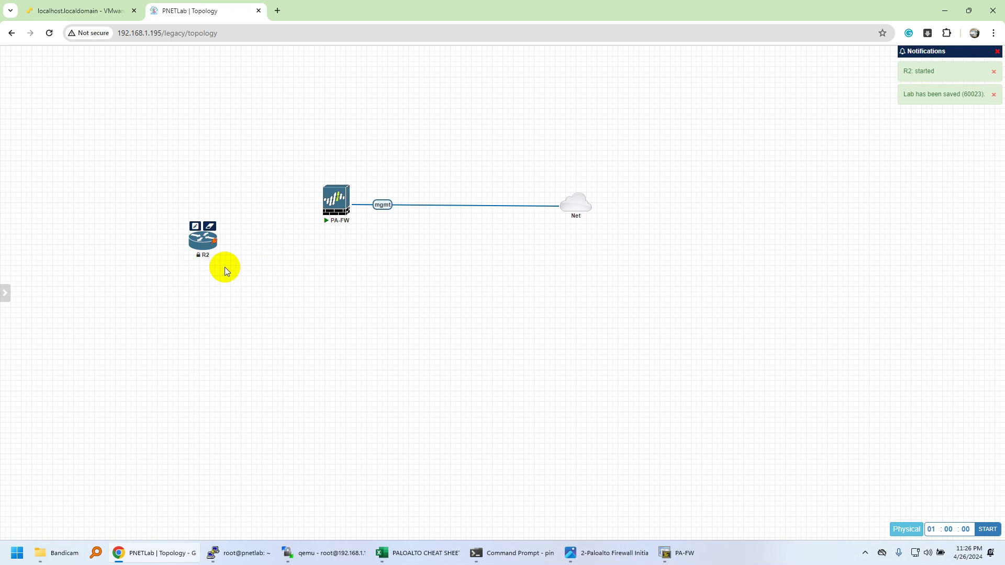
pyautogui.click(204, 242)
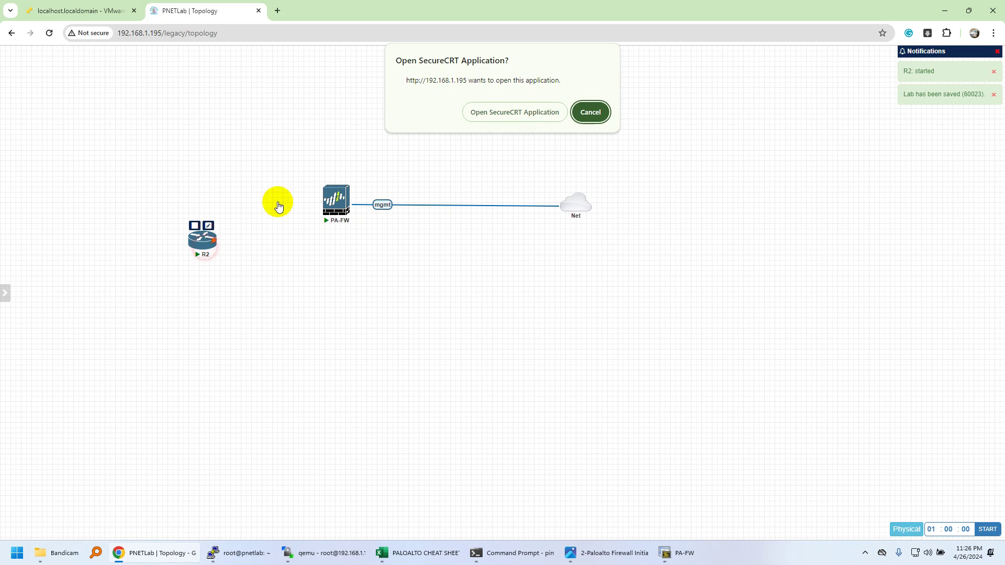
pyautogui.click(471, 113)
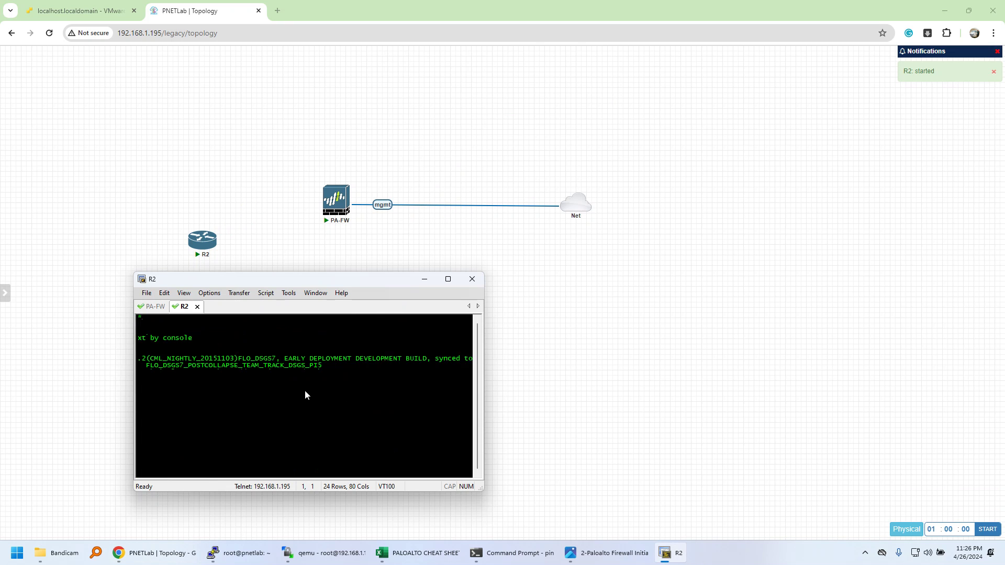
pyautogui.press('Return')
pyautogui.press('Return')
pyautogui.press('Return')
pyautogui.press('Return')
# Step: Switch back and forth between the R2 and PA-FW console sessions, ending on R2
pyautogui.click(155, 306)
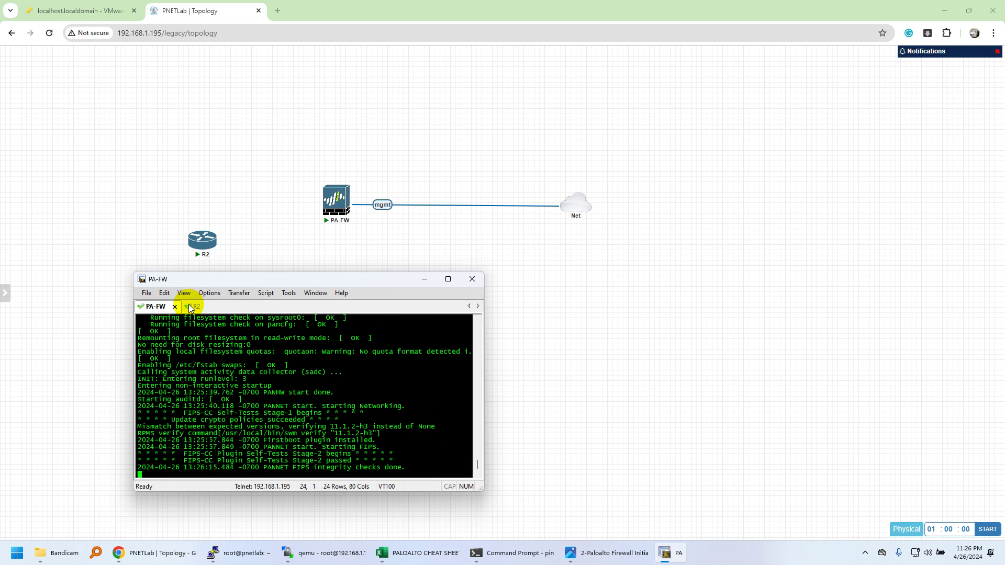
pyautogui.click(192, 306)
pyautogui.click(154, 307)
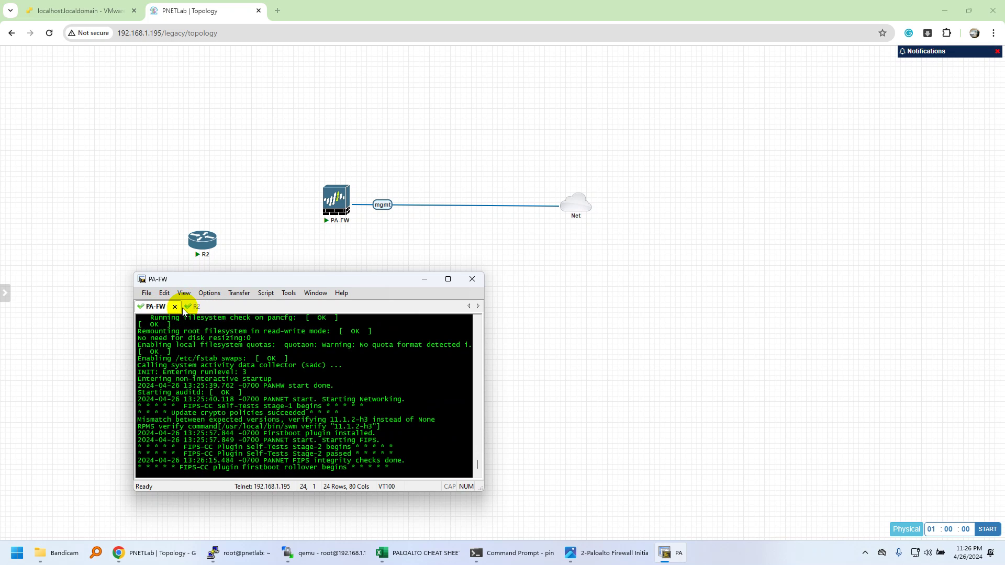
pyautogui.click(192, 306)
# Step: Disconnect the R2 console session and stop the R2 router node
pyautogui.click(197, 307)
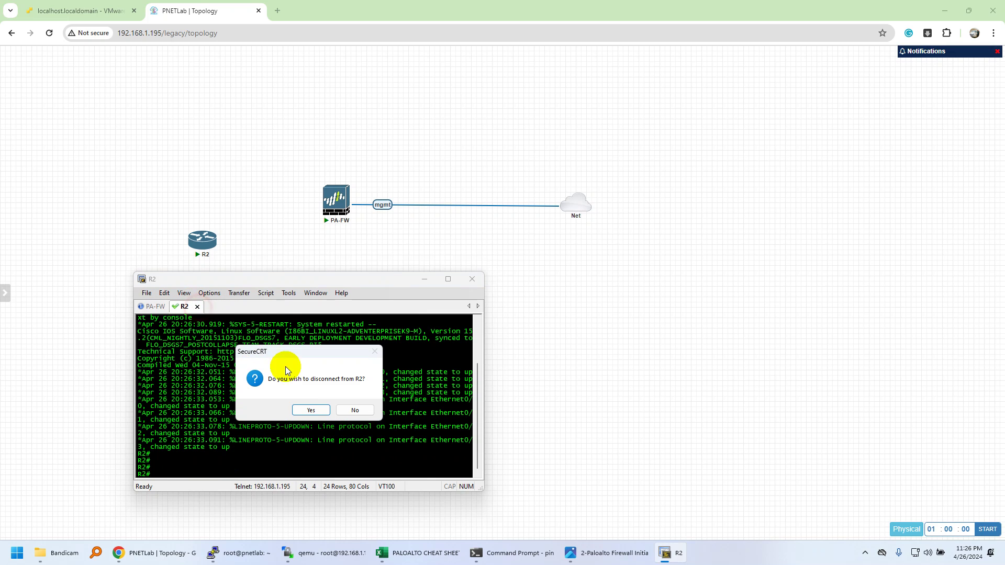
pyautogui.click(314, 410)
pyautogui.rightClick(201, 240)
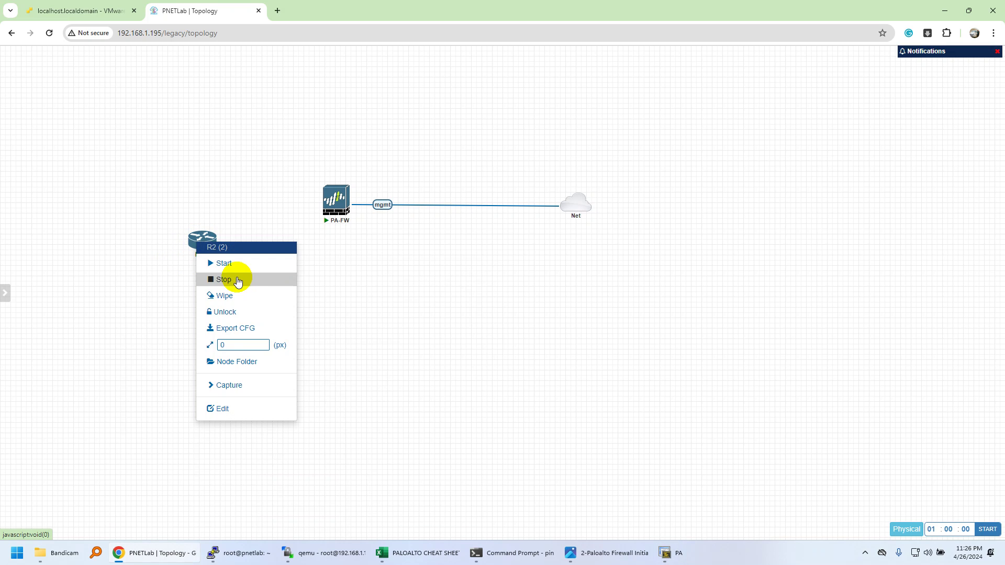
pyautogui.click(237, 280)
pyautogui.click(531, 553)
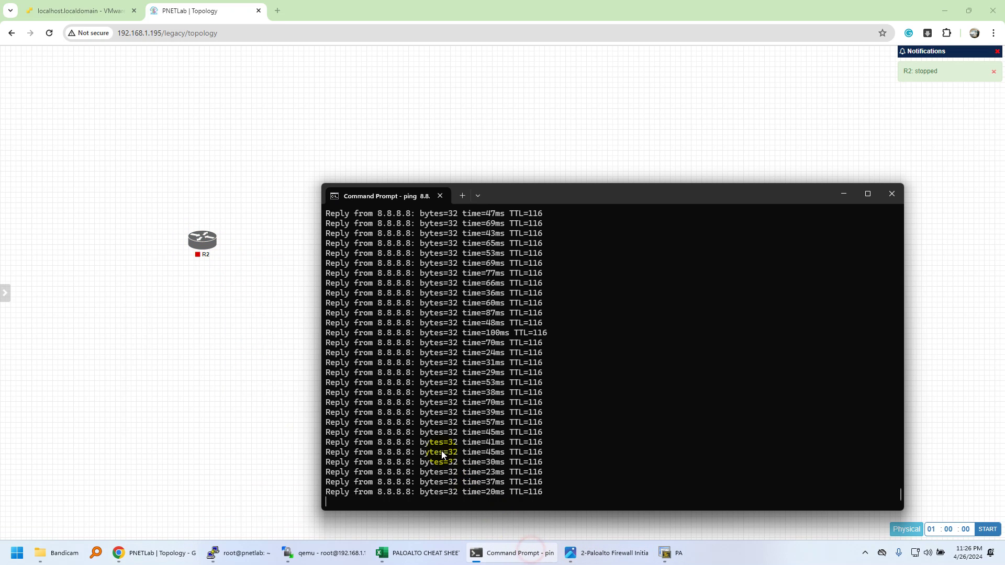
# Step: Bring the PA-FW console forward, resize it to 128 by 28, and wake the PA-HDF login prompt
pyautogui.click(520, 553)
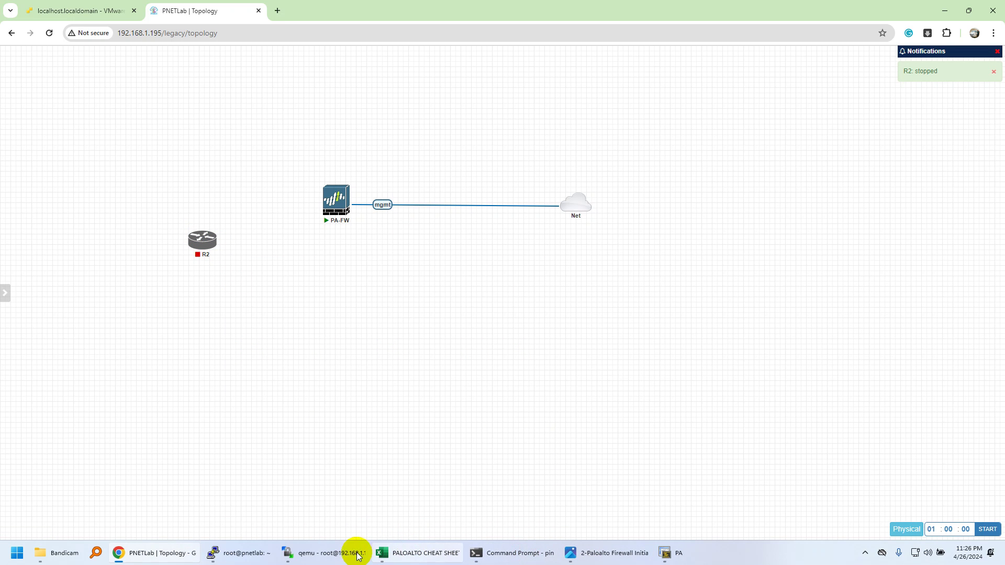
pyautogui.click(249, 556)
pyautogui.click(238, 555)
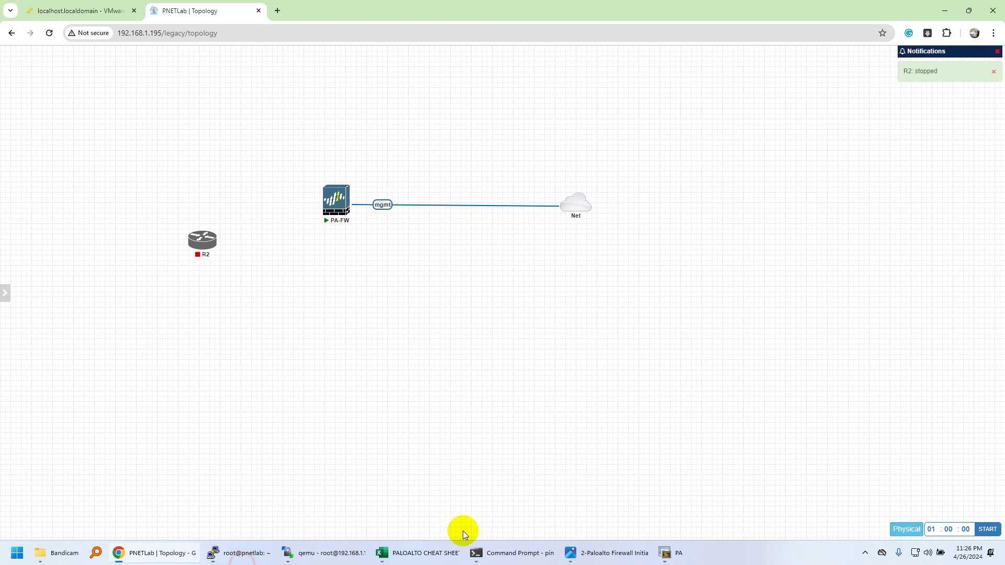
pyautogui.click(673, 553)
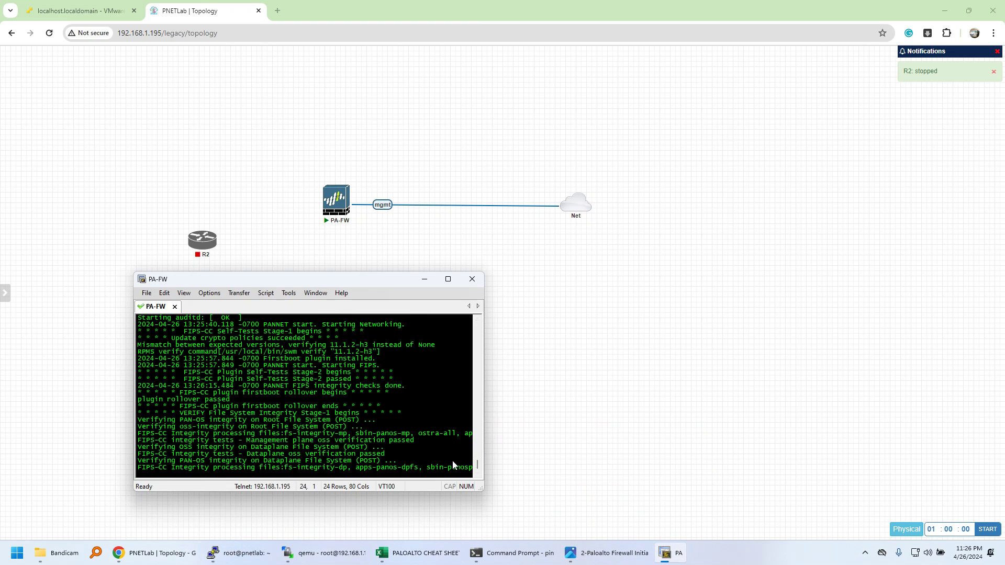
pyautogui.moveTo(481, 489); pyautogui.dragTo(684, 519)
pyautogui.click(554, 464)
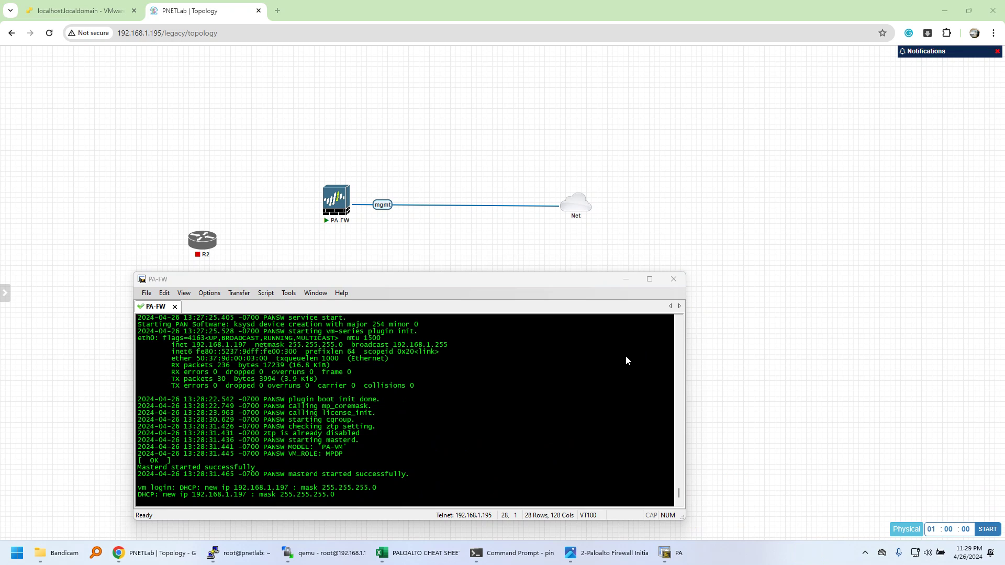
pyautogui.click(535, 2)
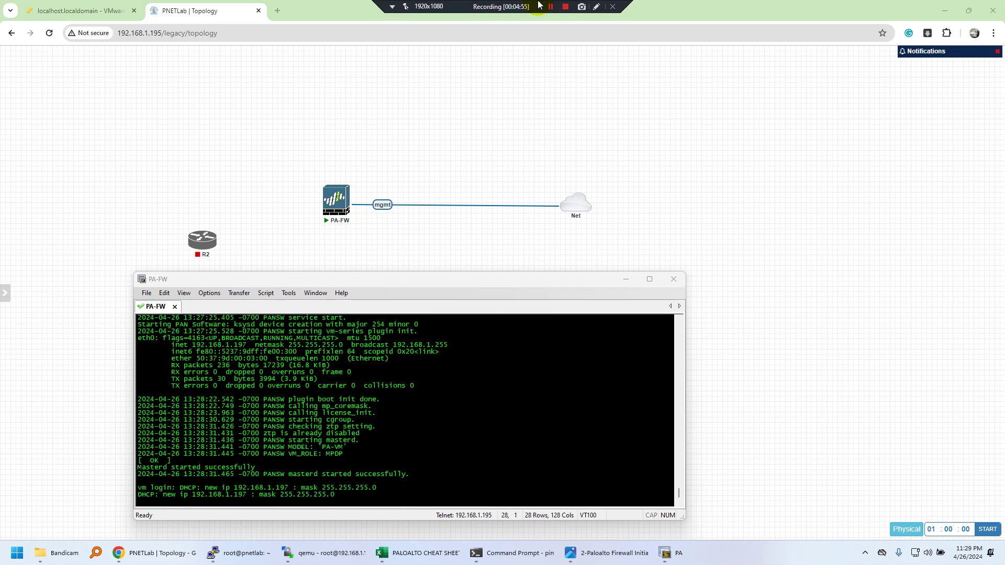
pyautogui.click(426, 360)
pyautogui.press('Return')
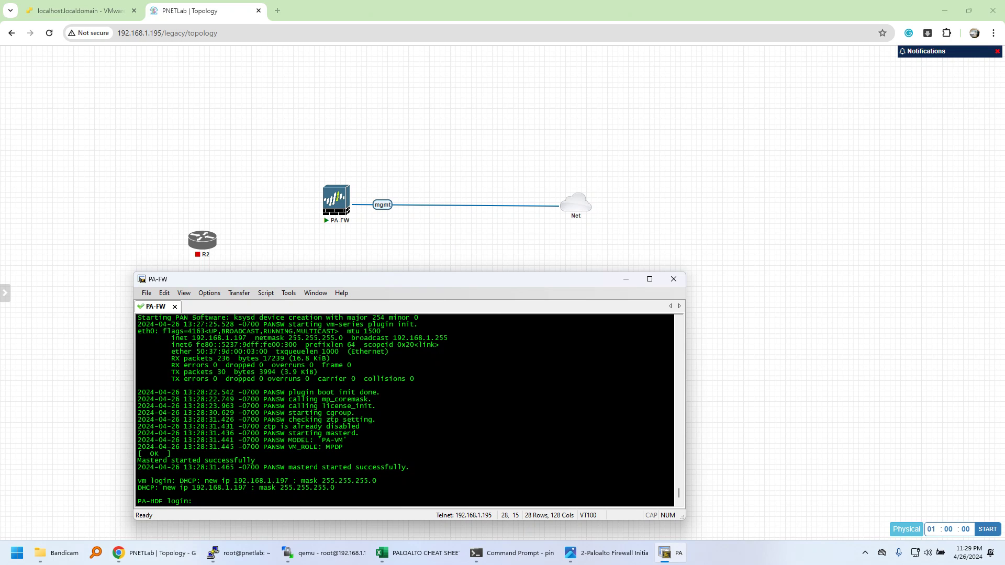
# Step: Make two admin login attempts on PA-FW, both rejected with Login incorrect
pyautogui.write('admin')
pyautogui.press('Return')
pyautogui.press('Return')
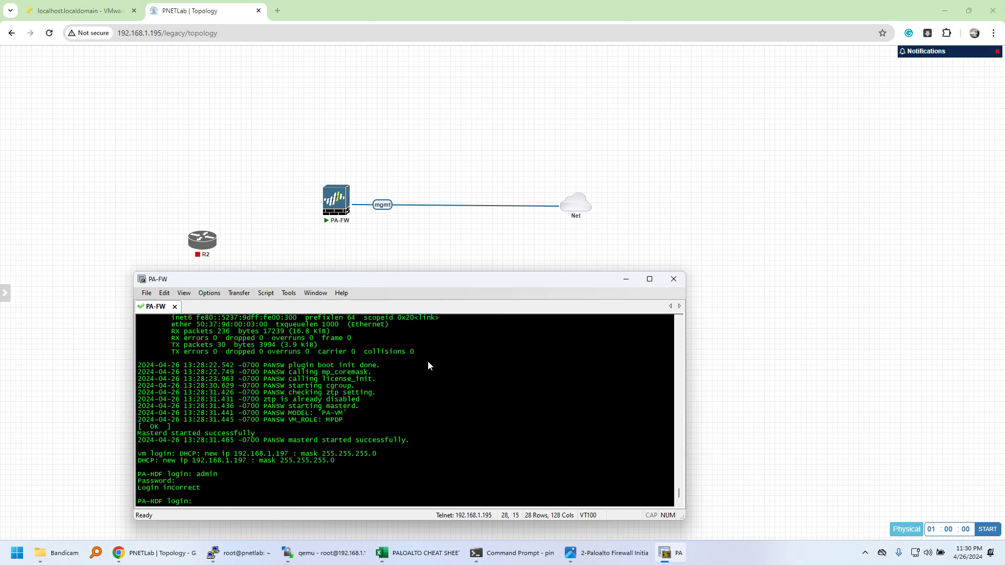
pyautogui.write('admin')
pyautogui.press('Return')
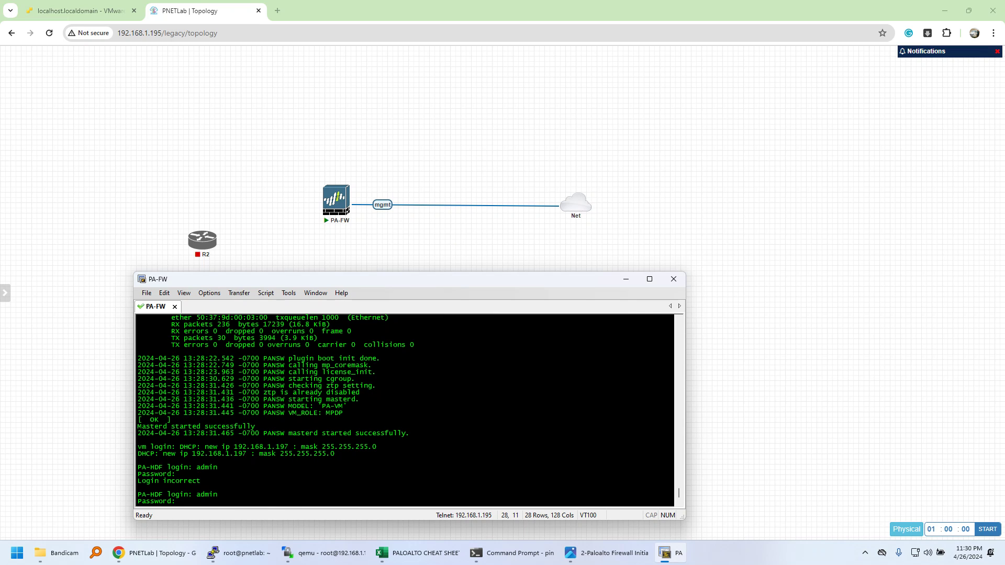
pyautogui.press('Return')
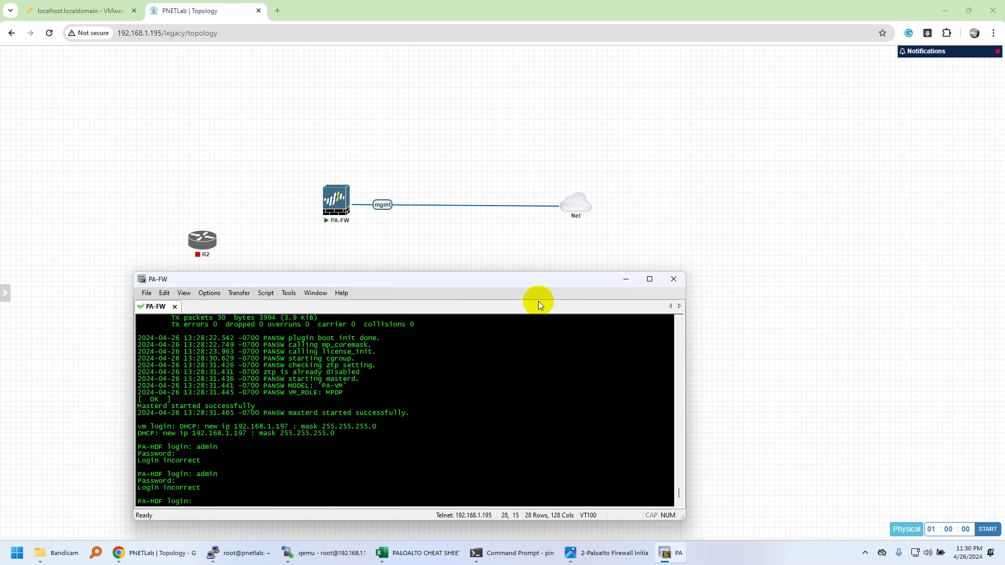
# Step: Wake the PA-FW console and log in with the admin username and password
pyautogui.click(787, 544)
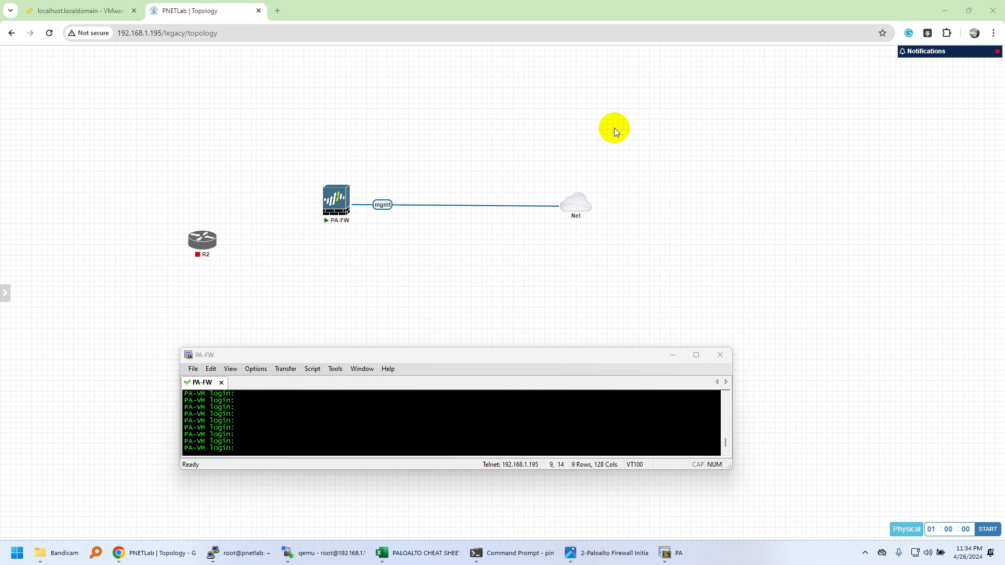
pyautogui.moveTo(580, 3)
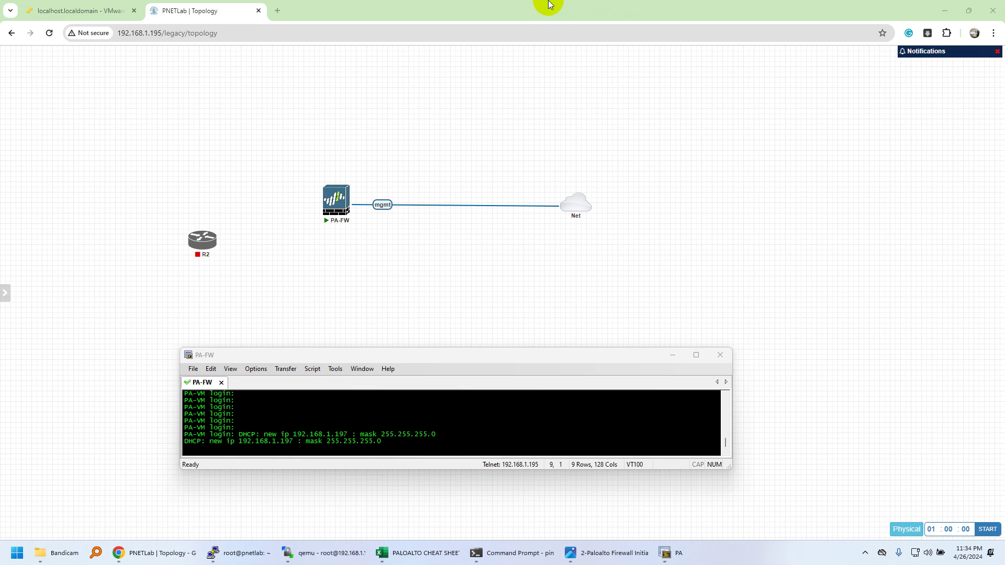
pyautogui.click(445, 425)
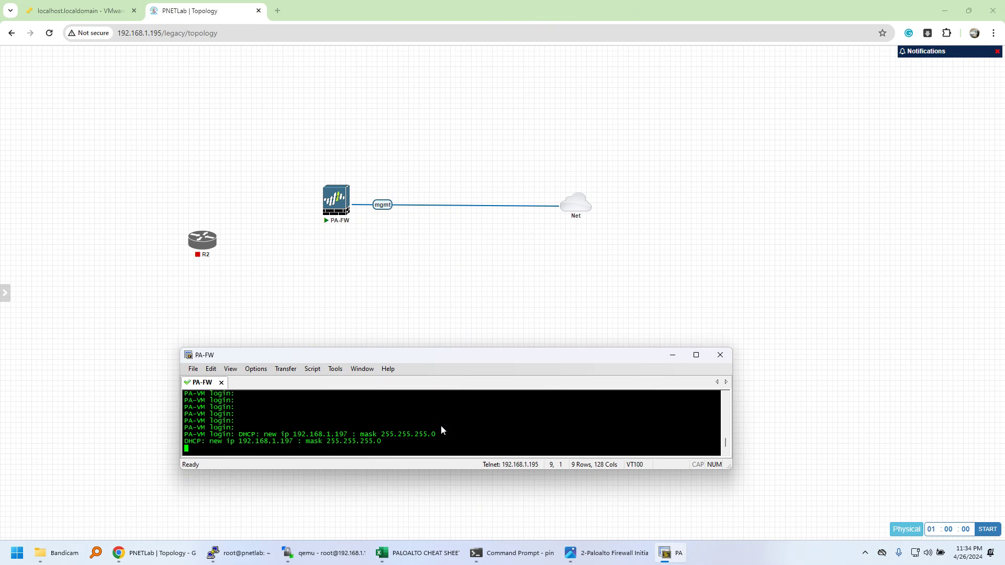
pyautogui.press('Return')
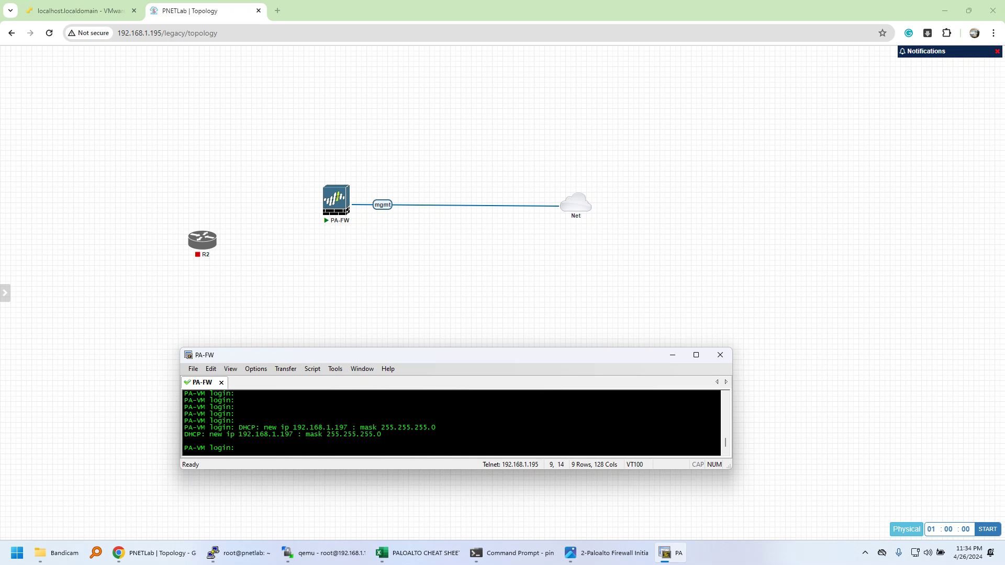
pyautogui.write('admin')
pyautogui.press('Return')
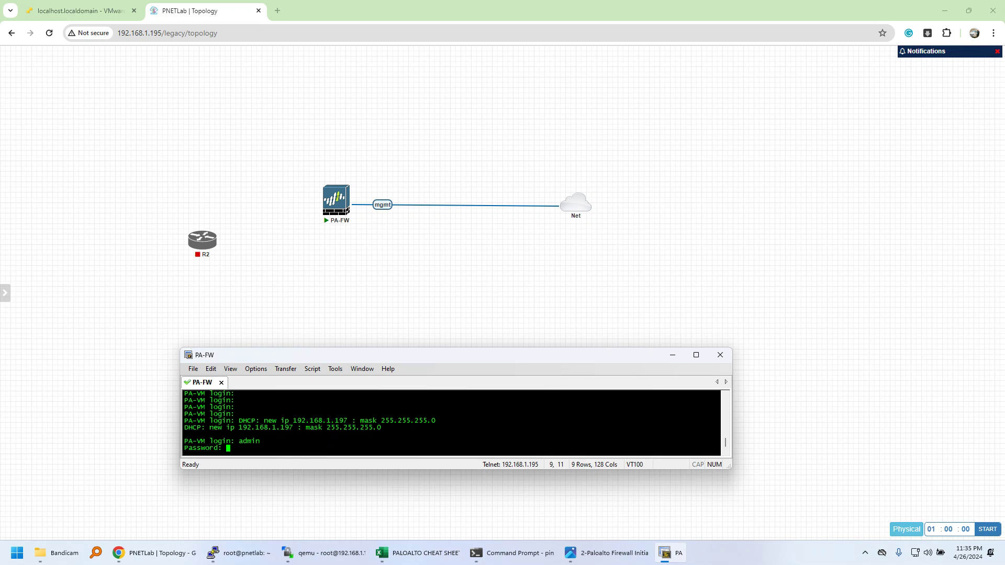
pyautogui.press('Return')
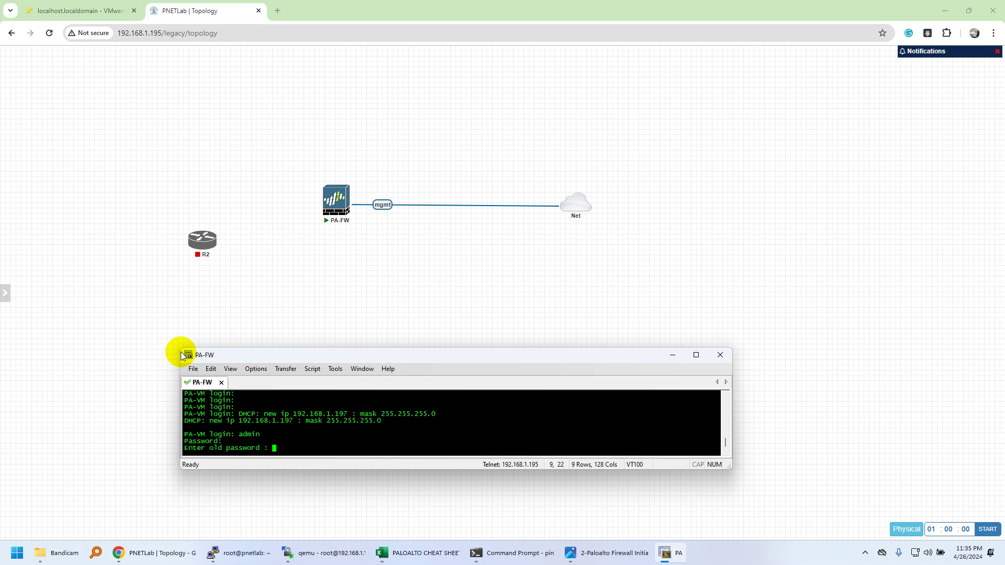
# Step: Enlarge the console to 20 rows by 132 columns and enter old, new and confirmed passwords
pyautogui.moveTo(180, 348); pyautogui.dragTo(162, 271)
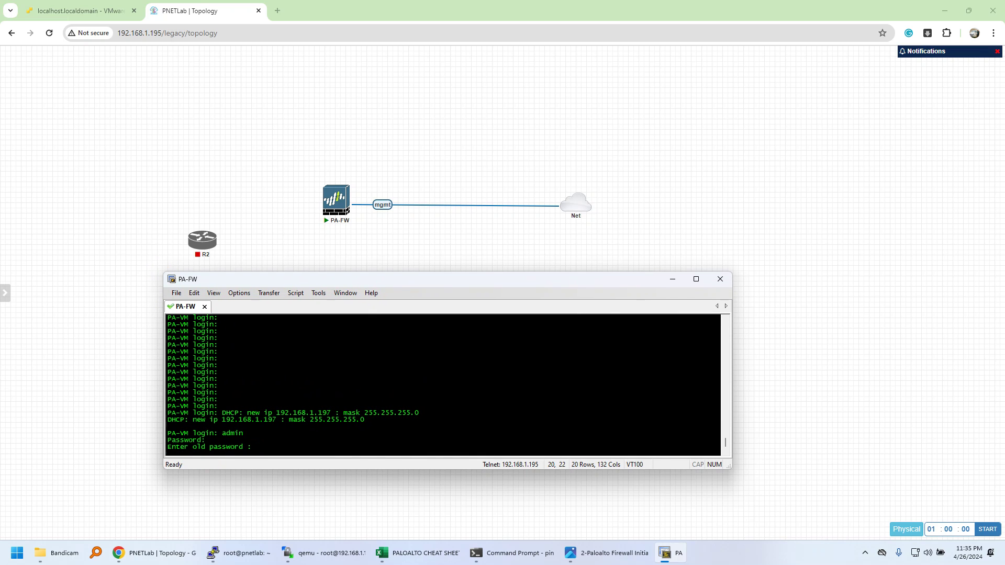
pyautogui.press('Return')
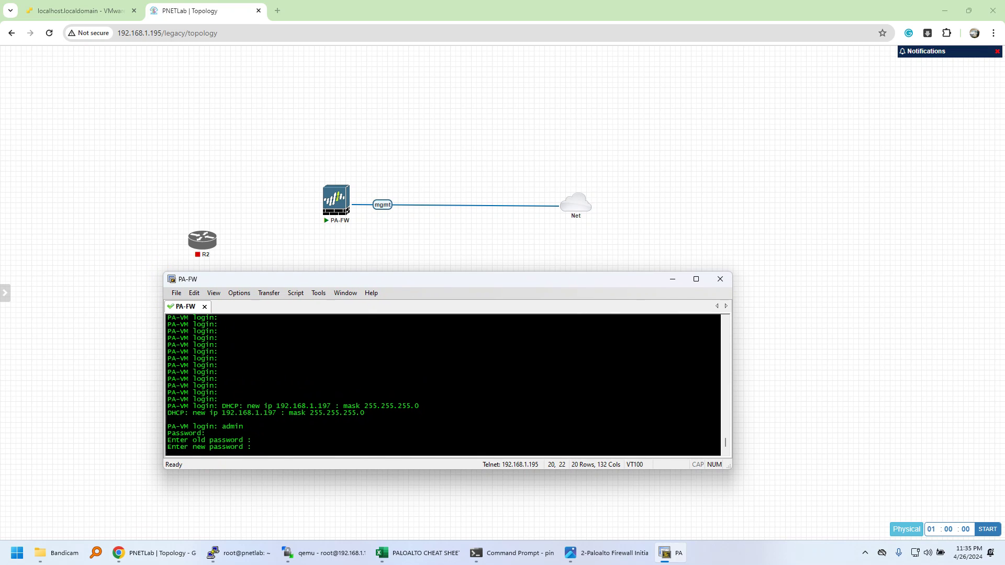
pyautogui.press('Return')
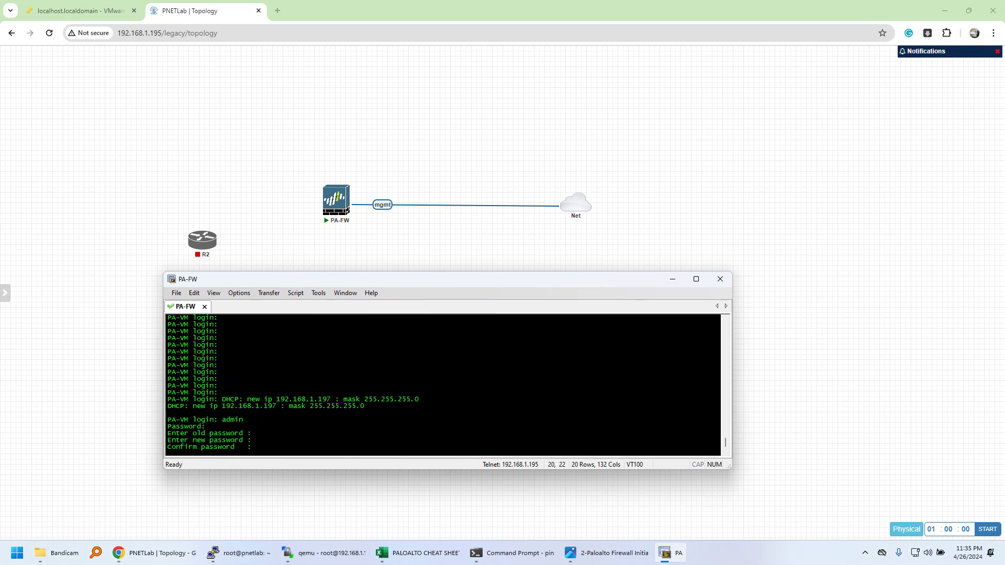
pyautogui.press('Return')
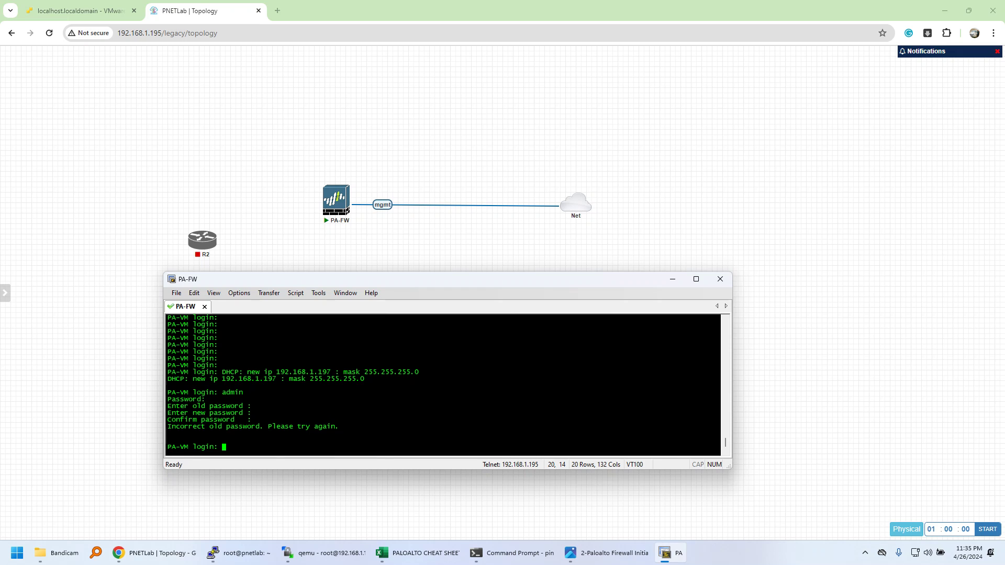
# Step: Log in as admin again, repeat the password change, and select the DHCP-assigned IP address
pyautogui.write('admin')
pyautogui.press('Return')
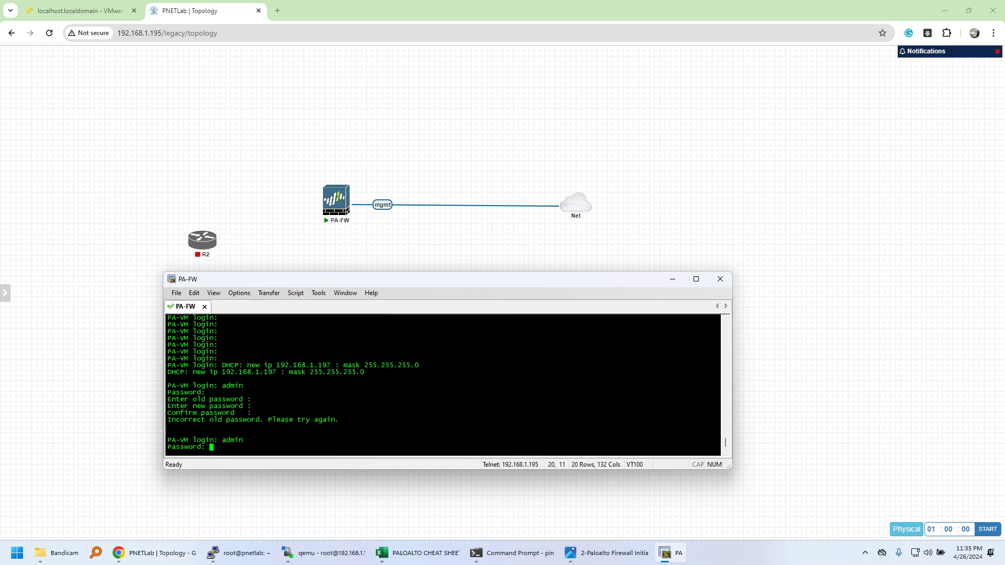
pyautogui.press('Return')
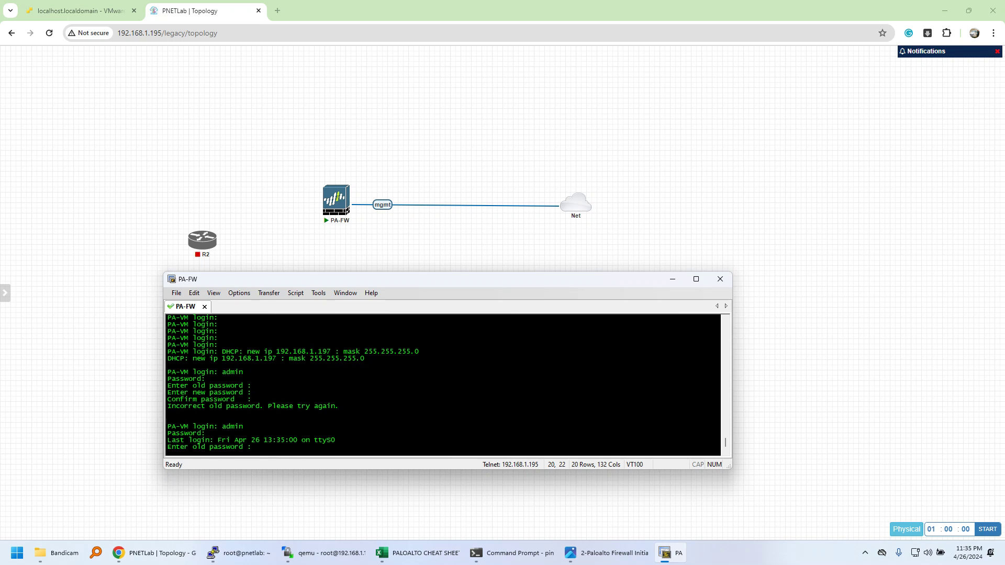
pyautogui.press('Return')
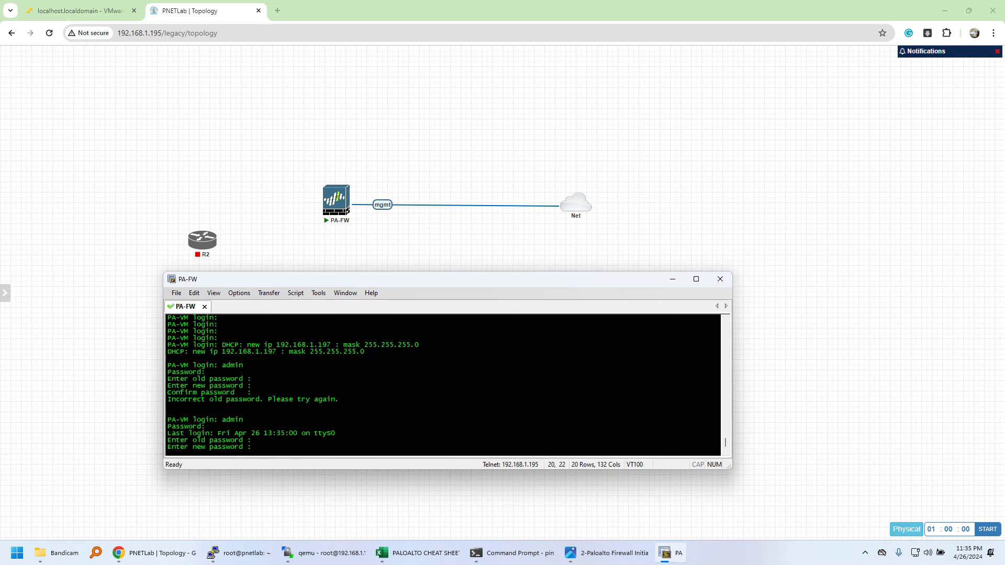
pyautogui.press('Return')
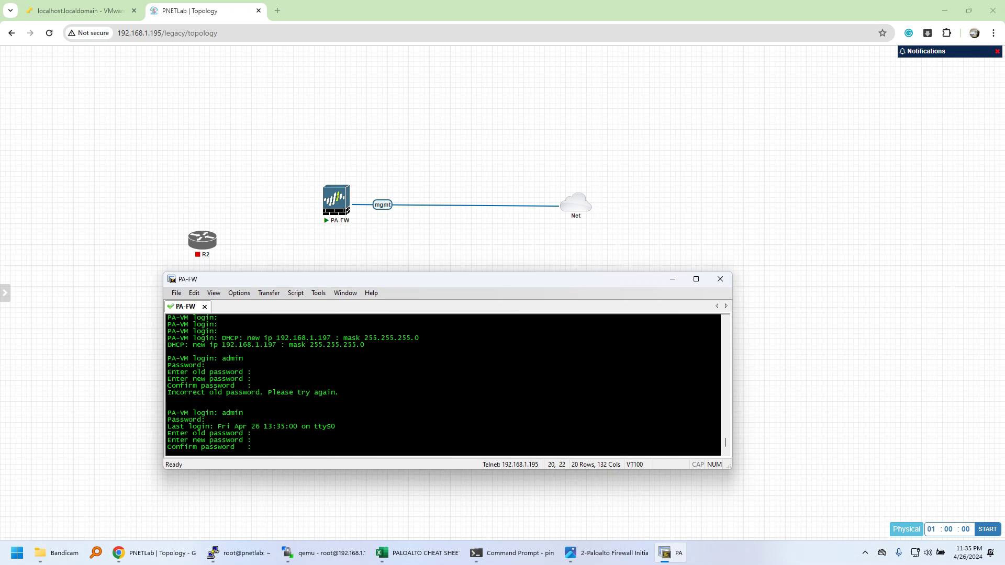
pyautogui.press('Return')
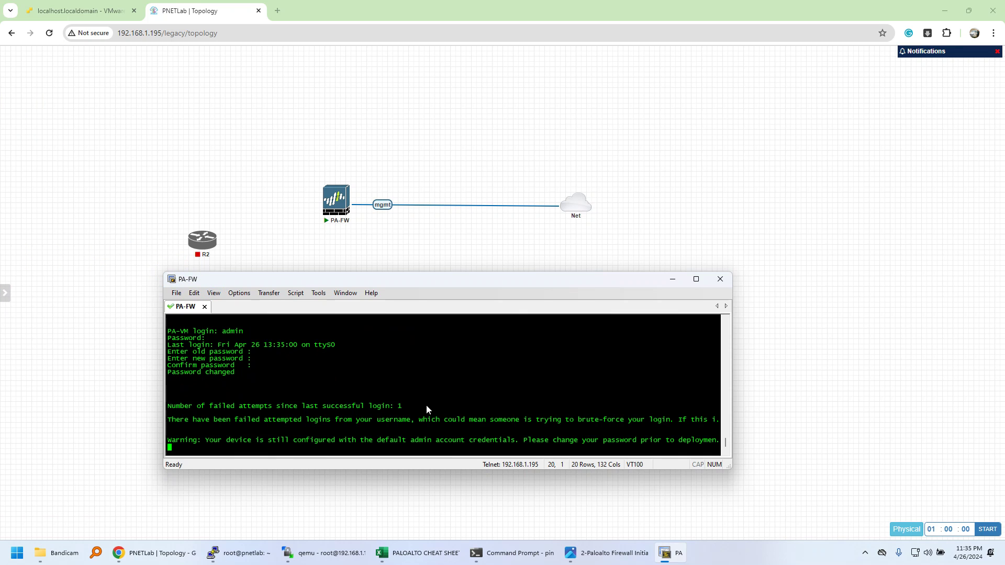
pyautogui.scroll(4, 454, 421)
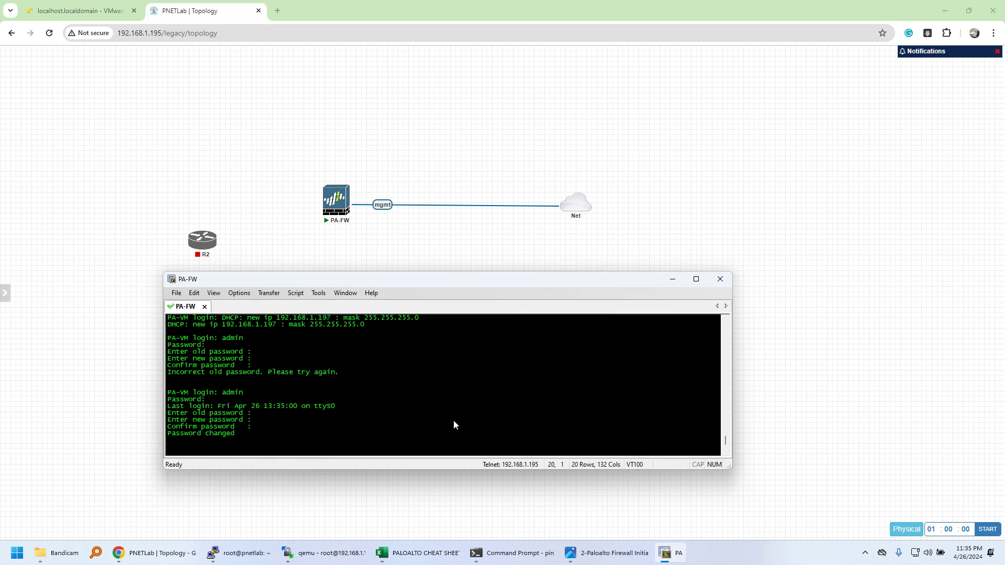
pyautogui.moveTo(272, 339); pyautogui.dragTo(326, 344)
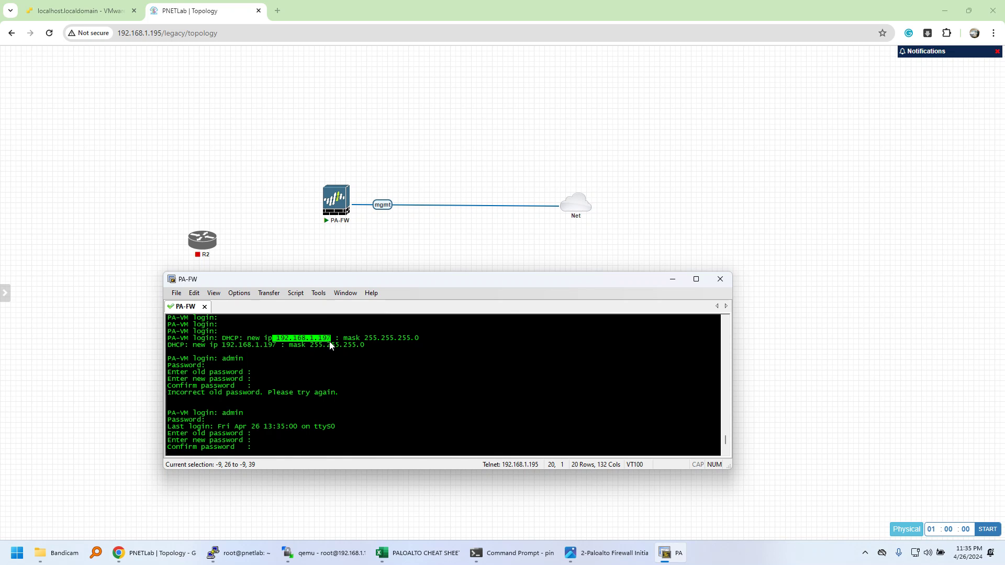
pyautogui.press('Return')
# Step: Enlarge and reposition the console, reach the admin prompt, and tab-complete show interface management
pyautogui.moveTo(166, 274); pyautogui.dragTo(120, 255)
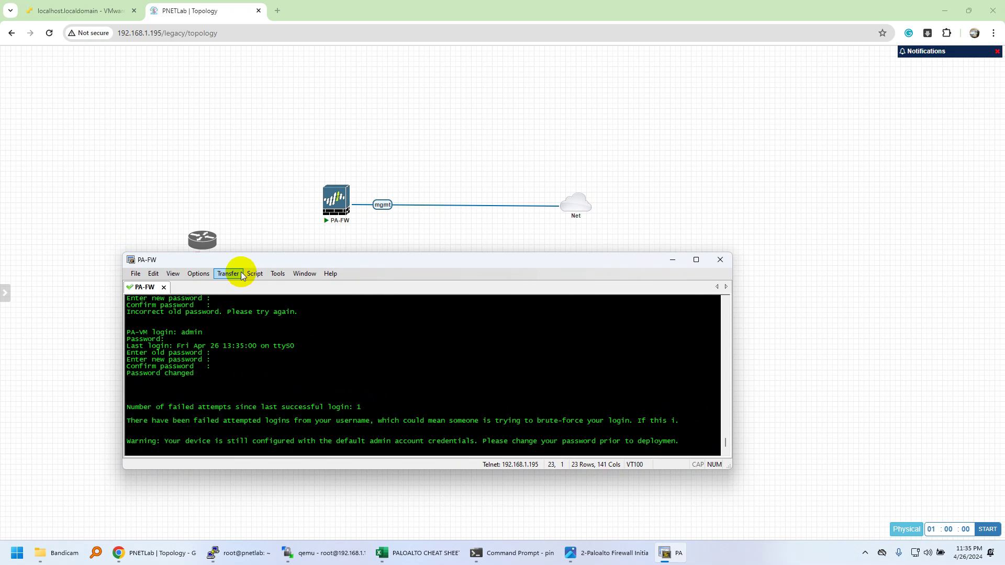
pyautogui.moveTo(253, 260); pyautogui.dragTo(250, 286)
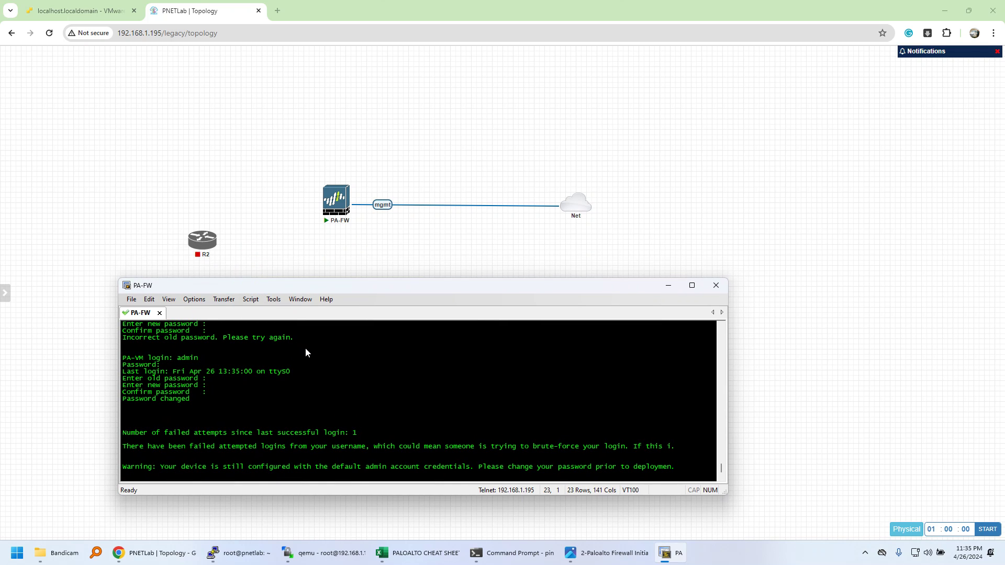
pyautogui.press('Return')
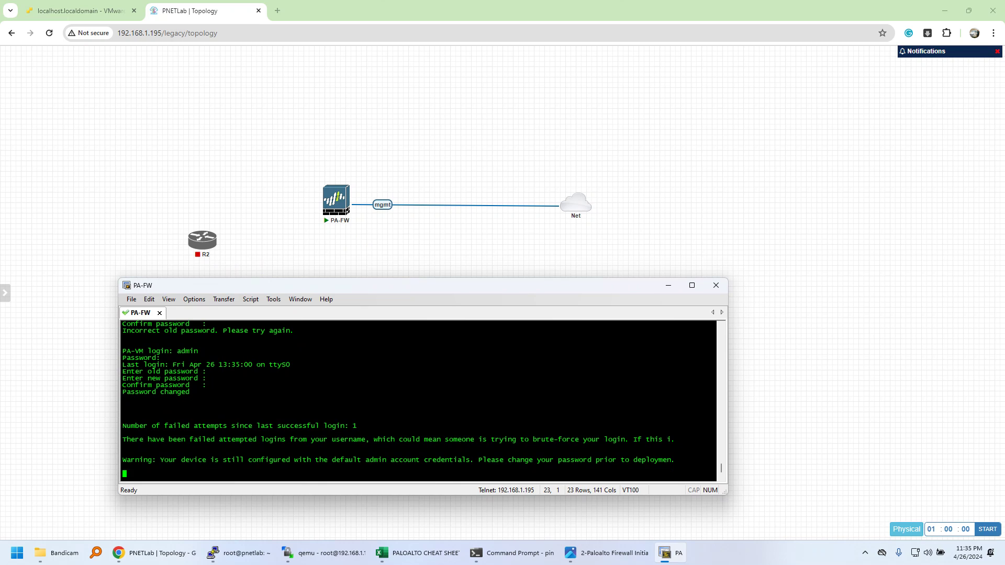
pyautogui.press('Return')
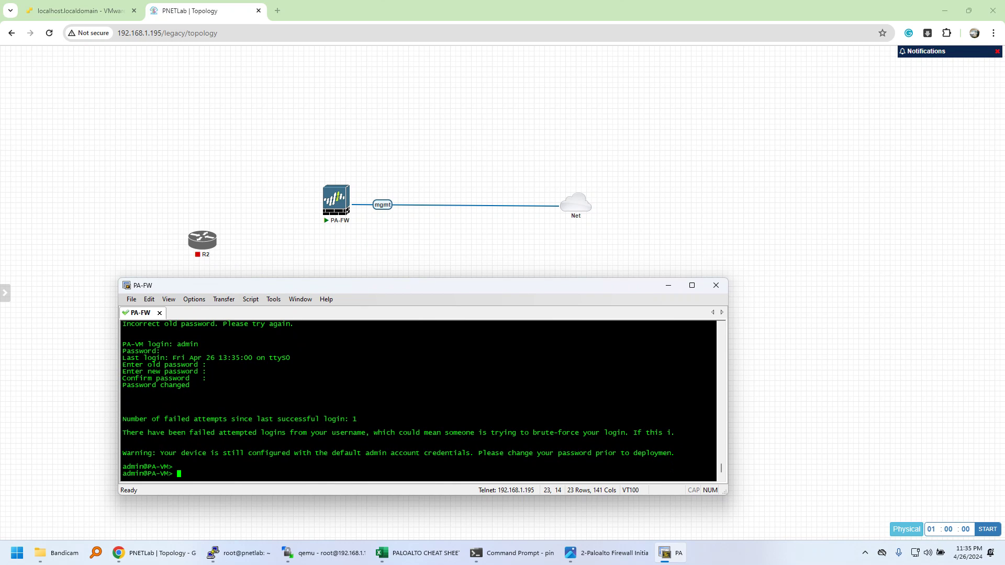
pyautogui.write('show interface ma')
pyautogui.press('Tab')
# Step: Run show interface management, page through the output, and select the IP 192.168.1.197
pyautogui.press('Return')
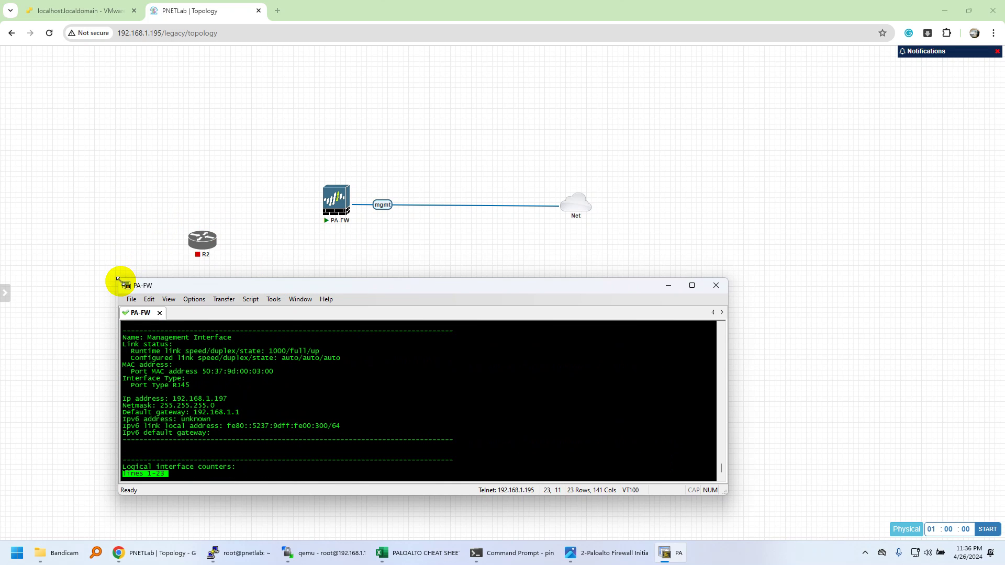
pyautogui.moveTo(119, 278); pyautogui.dragTo(80, 152)
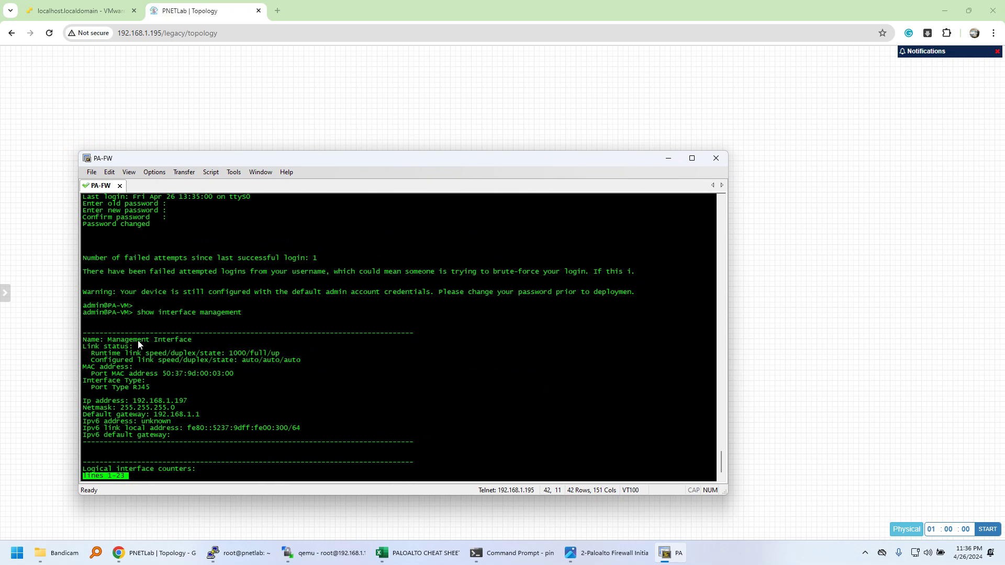
pyautogui.press('space')
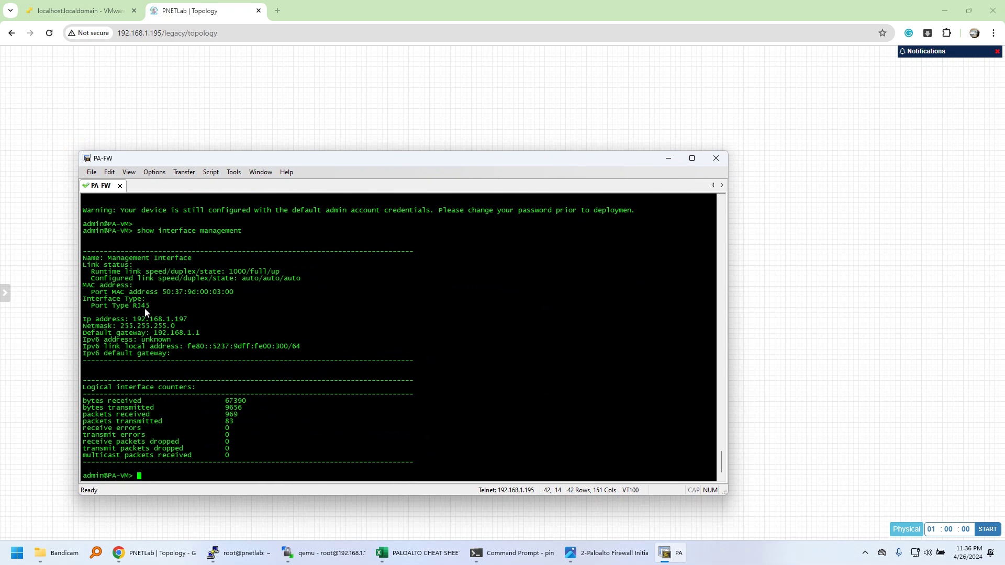
pyautogui.moveTo(131, 320); pyautogui.dragTo(184, 326)
pyautogui.write('configure')
pyautogui.press('Return')
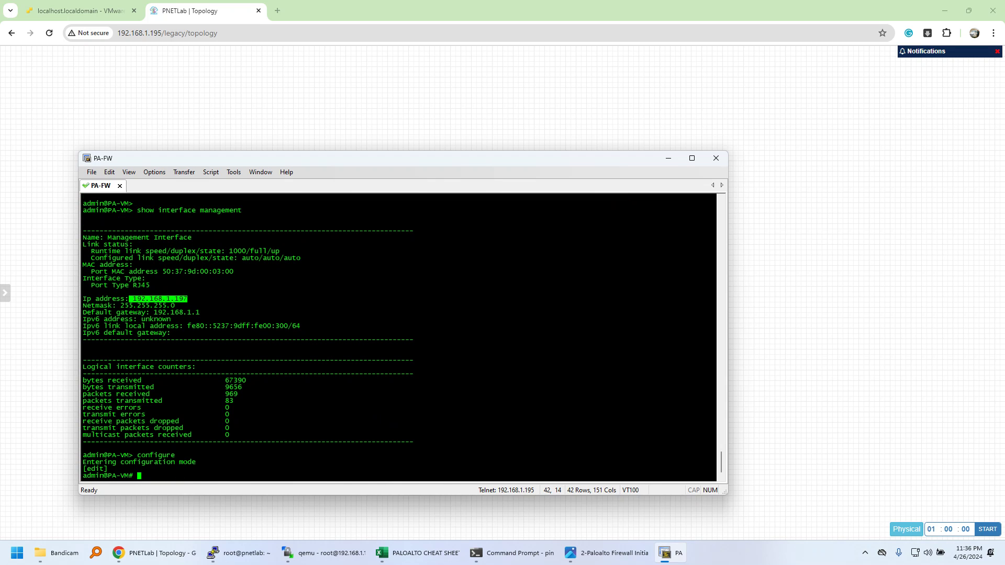
pyautogui.press('Return')
pyautogui.press('Return')
pyautogui.press('Return')
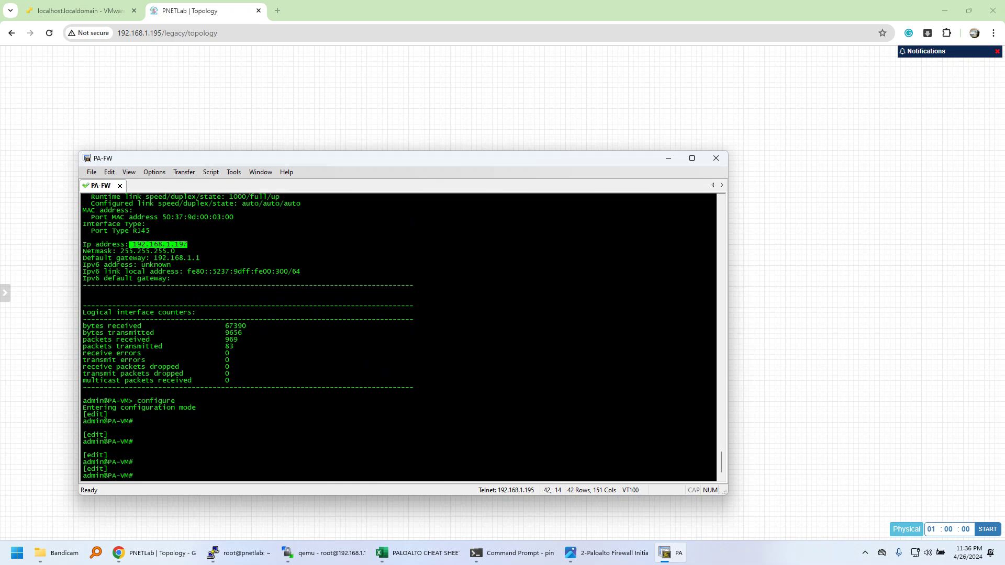
pyautogui.write('set deviceconfig system t')
pyautogui.press('?')
pyautogui.write('ype')
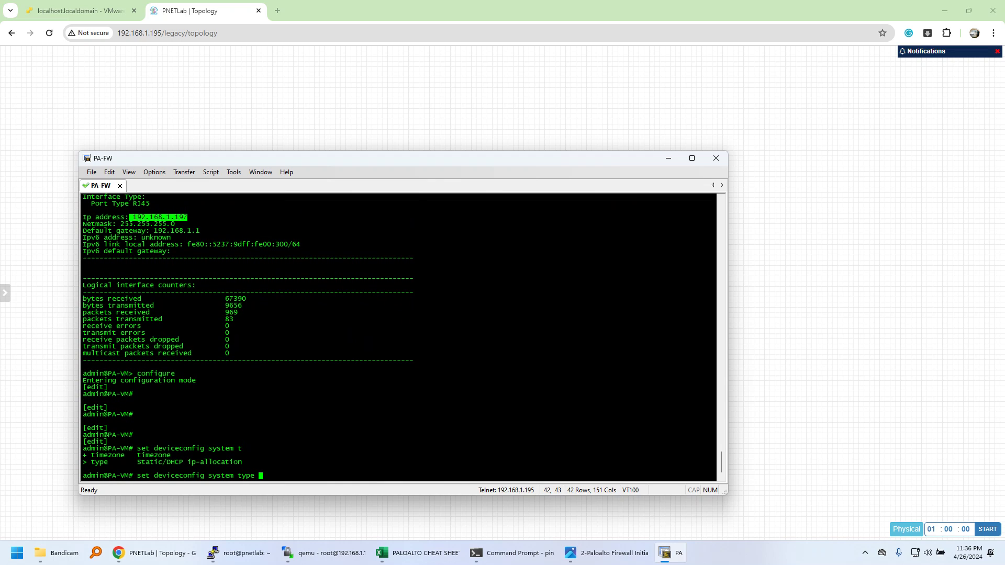
pyautogui.press('?')
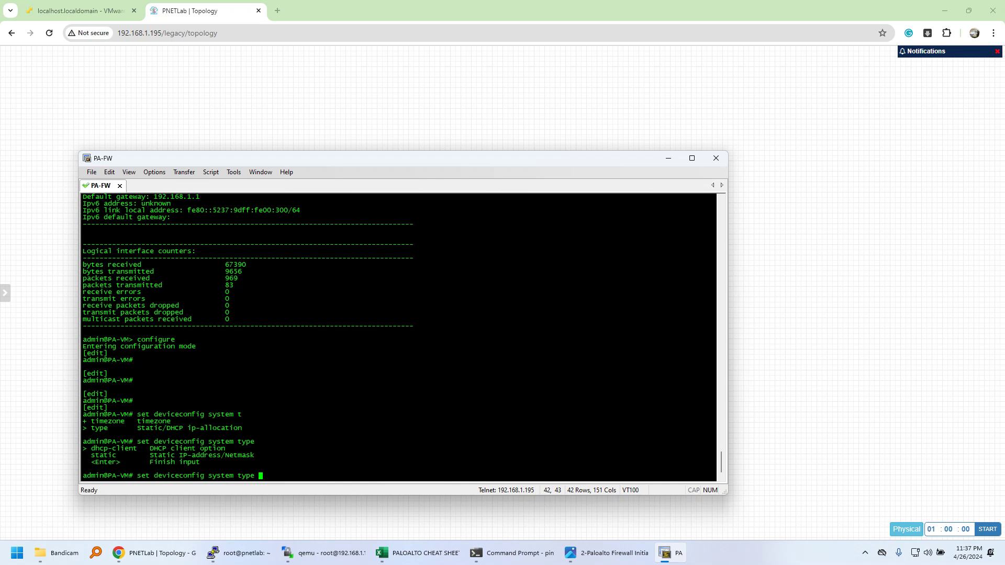
pyautogui.write('st')
pyautogui.press('Tab')
pyautogui.press('Tab')
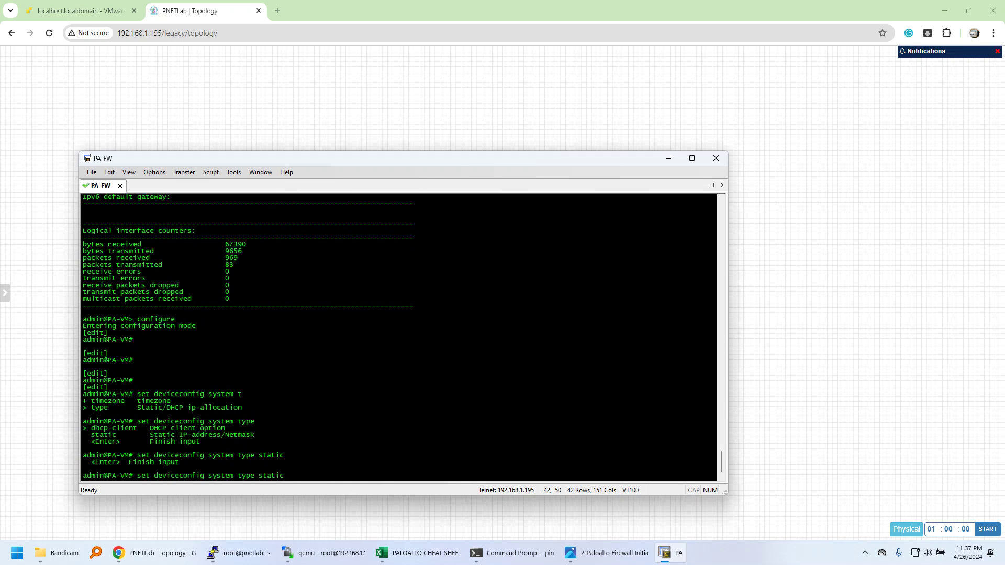
pyautogui.press('BackSpace')
pyautogui.press('BackSpace')
pyautogui.press('BackSpace')
pyautogui.press('BackSpace')
pyautogui.press('BackSpace')
pyautogui.press('BackSpace')
pyautogui.press('BackSpace')
pyautogui.press('BackSpace')
pyautogui.press('BackSpace')
pyautogui.press('BackSpace')
pyautogui.press('BackSpace')
pyautogui.press('BackSpace')
pyautogui.press('Tab')
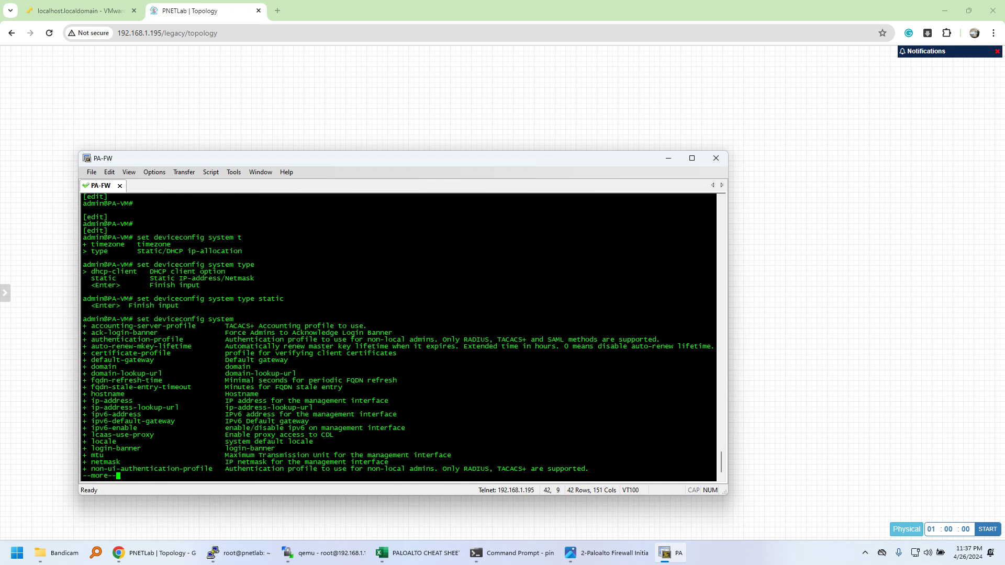
pyautogui.press('space')
pyautogui.write('qip')
pyautogui.press('Tab')
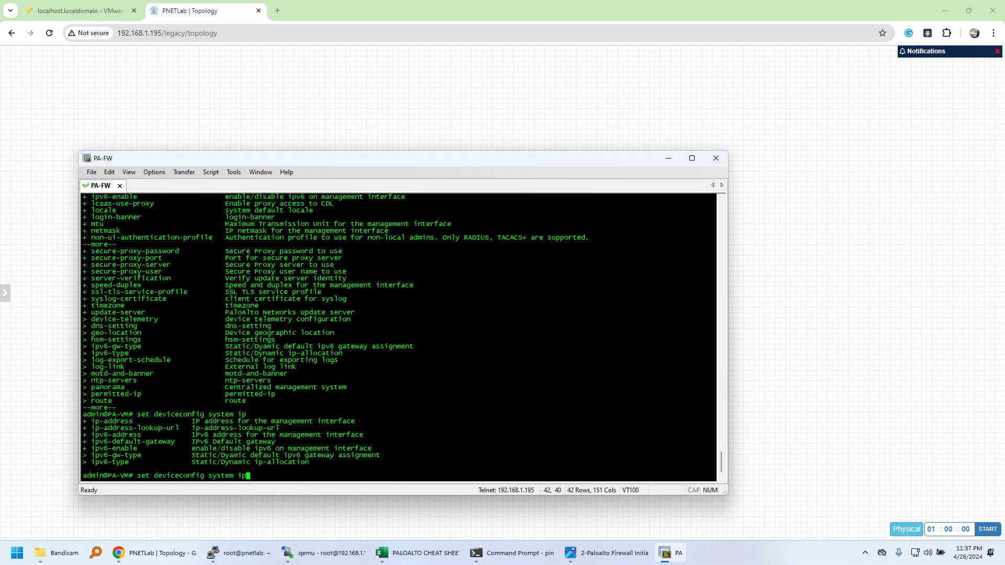
pyautogui.write('-=')
pyautogui.write('a')
pyautogui.press('BackSpace')
pyautogui.write('address')
pyautogui.press('?')
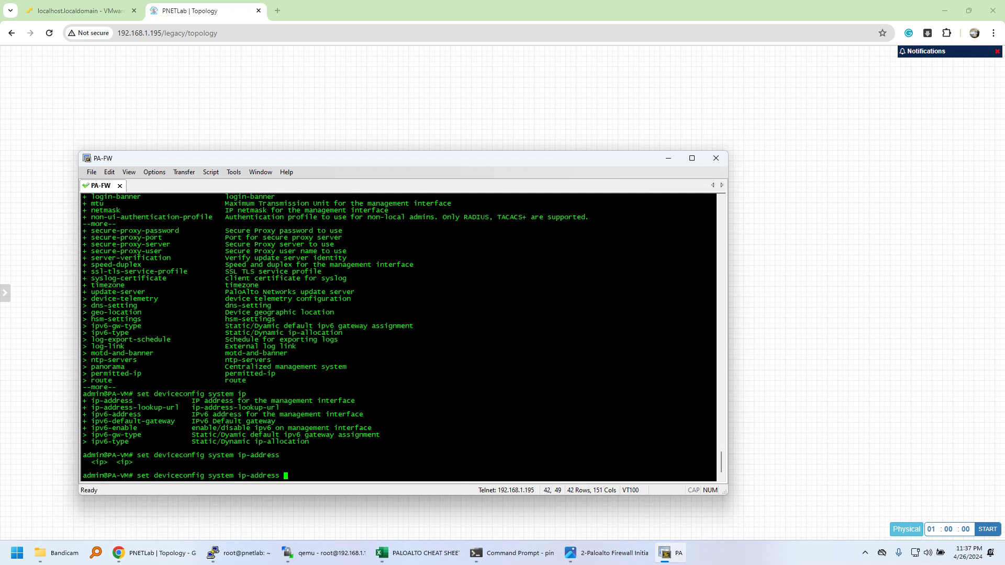
pyautogui.press('BackSpace')
pyautogui.press('BackSpace')
pyautogui.press('BackSpace')
pyautogui.press('BackSpace')
pyautogui.press('BackSpace')
pyautogui.press('BackSpace')
pyautogui.press('BackSpace')
pyautogui.press('BackSpace')
pyautogui.press('BackSpace')
pyautogui.press('BackSpace')
pyautogui.press('BackSpace')
pyautogui.press('BackSpace')
pyautogui.press('BackSpace')
pyautogui.press('BackSpace')
pyautogui.press('BackSpace')
pyautogui.press('BackSpace')
pyautogui.press('BackSpace')
pyautogui.press('BackSpace')
pyautogui.press('BackSpace')
pyautogui.press('BackSpace')
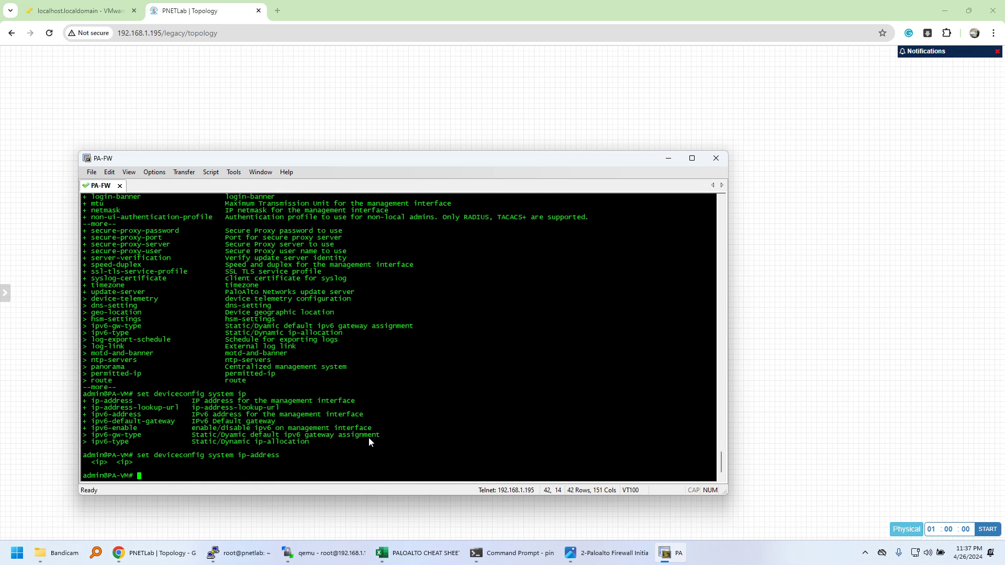
pyautogui.write('show inter')
pyautogui.press('BackSpace')
pyautogui.press('BackSpace')
pyautogui.press('BackSpace')
pyautogui.press('BackSpace')
pyautogui.write('nterf')
pyautogui.press('BackSpace')
pyautogui.press('BackSpace')
pyautogui.press('BackSpace')
pyautogui.press('BackSpace')
pyautogui.press('BackSpace')
pyautogui.press('BackSpace')
pyautogui.press('BackSpace')
pyautogui.press('BackSpace')
pyautogui.press('BackSpace')
pyautogui.press('BackSpace')
pyautogui.press('BackSpace')
pyautogui.write('exit')
pyautogui.press('Return')
pyautogui.write('show interface ma')
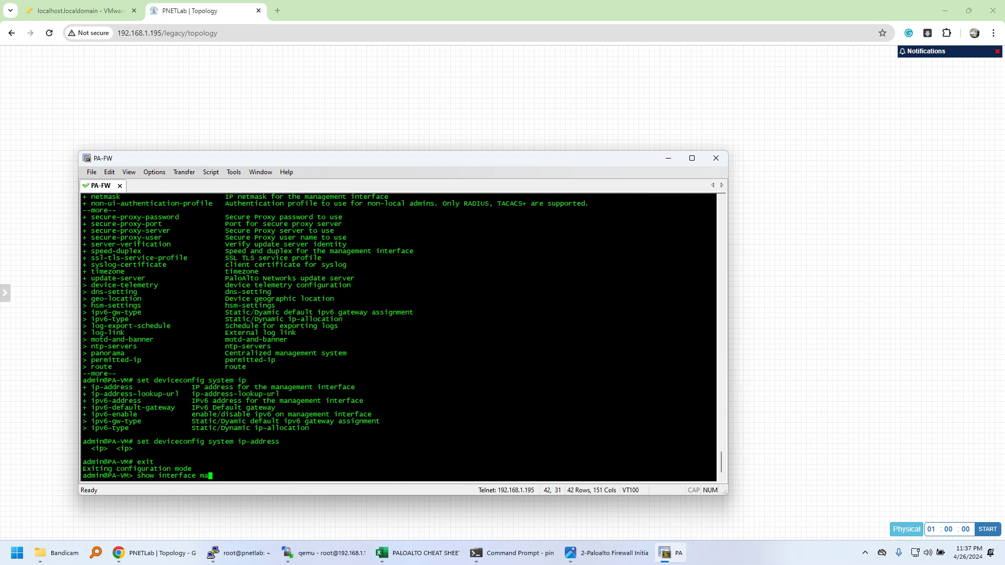
pyautogui.write('nagement')
pyautogui.press('Return')
pyautogui.moveTo(8, 505)
pyautogui.moveTo(134, 401); pyautogui.dragTo(189, 402)
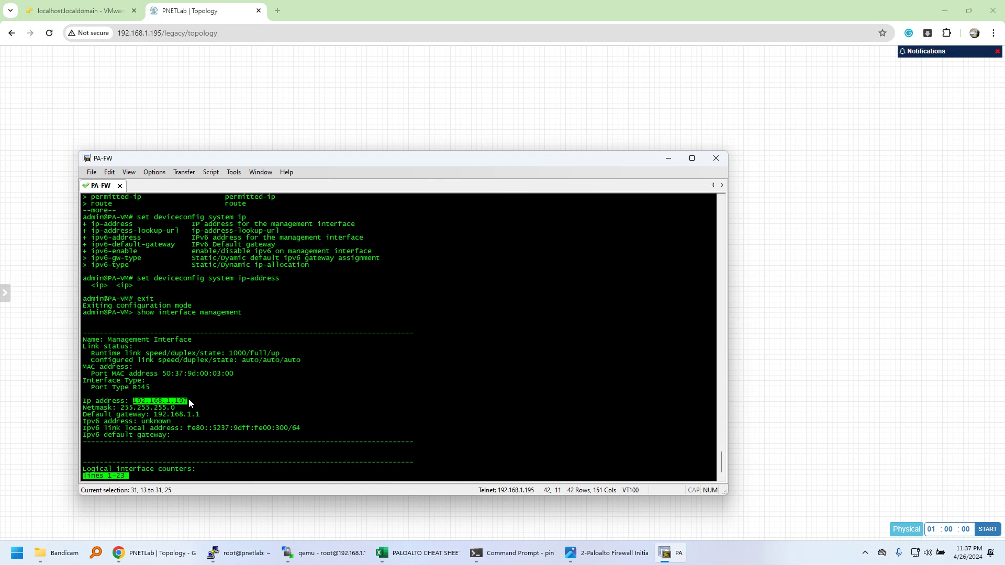
pyautogui.click(277, 10)
pyautogui.write('192.168.1.197')
pyautogui.press('Return')
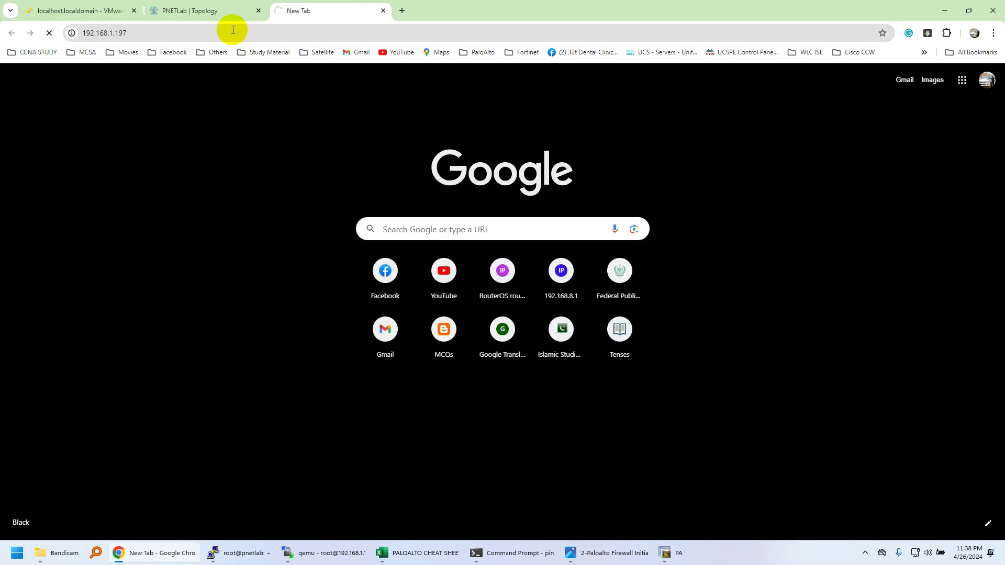
pyautogui.click(202, 33)
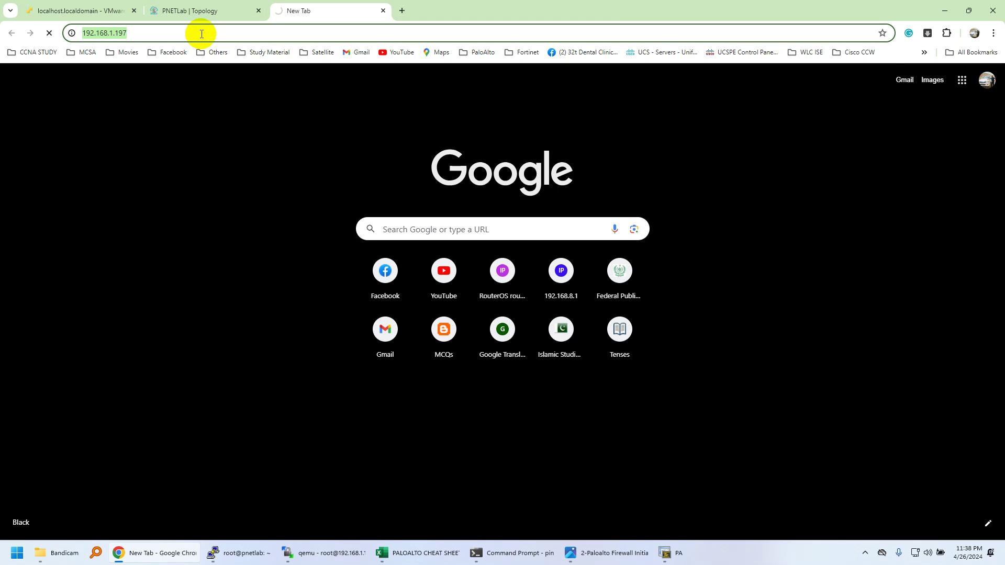
pyautogui.press('Home')
pyautogui.write('https')
pyautogui.write('://')
pyautogui.press('Return')
pyautogui.click(369, 278)
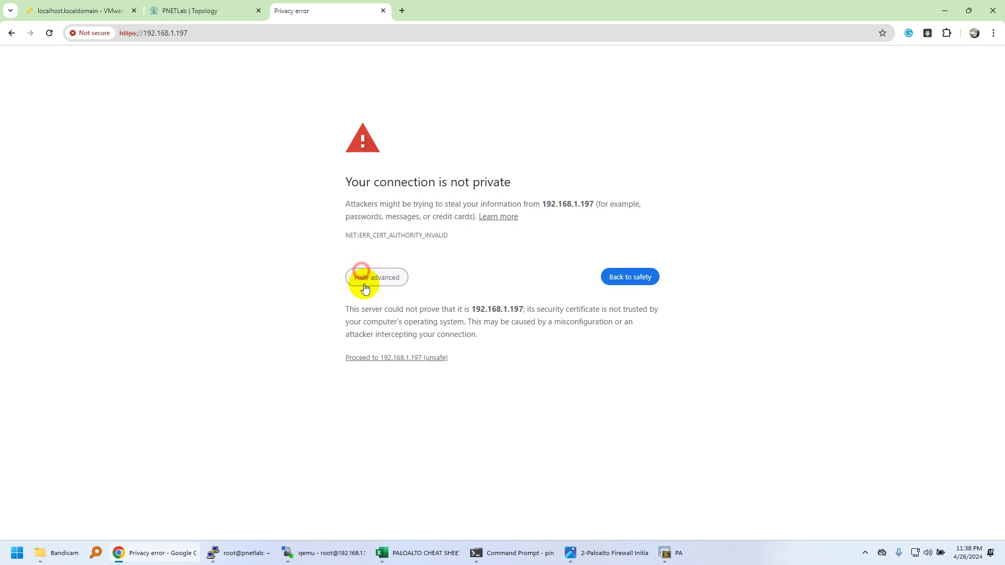
pyautogui.click(401, 358)
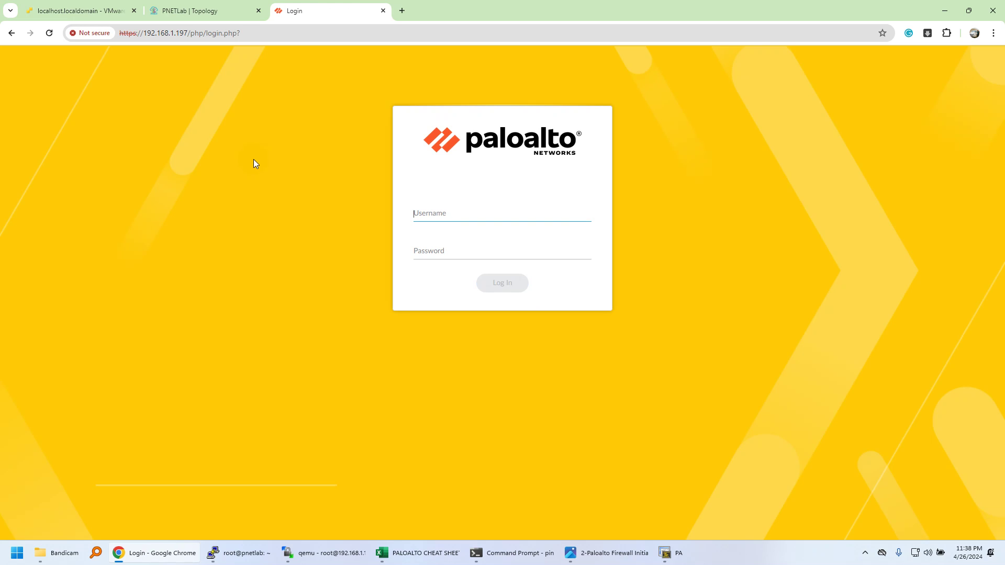
# Step: Sign in to the firewall web login with the admin username and password
pyautogui.click(449, 216)
pyautogui.write('admin')
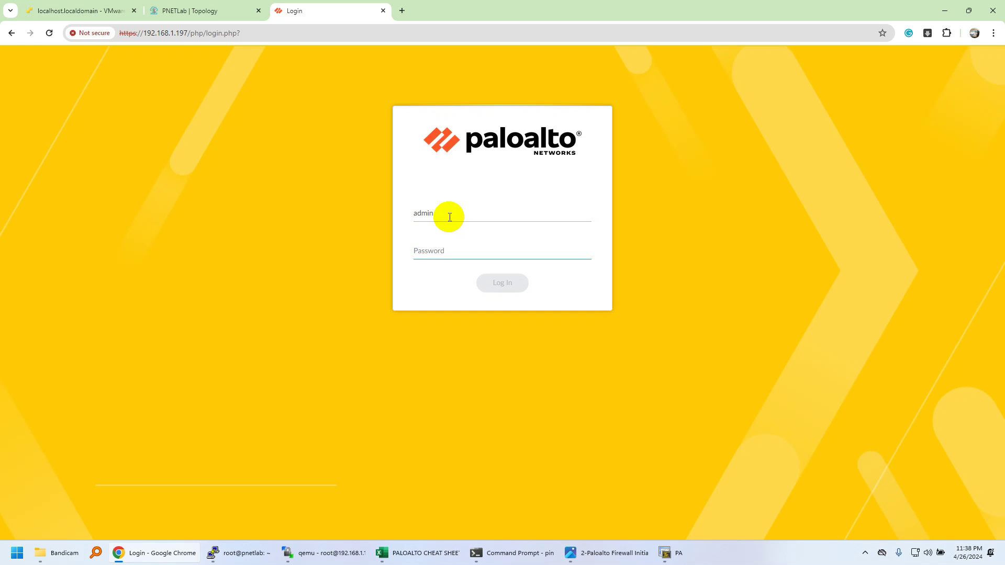
pyautogui.write('••••')
pyautogui.press('BackSpace')
pyautogui.write('admin123')
pyautogui.press('Return')
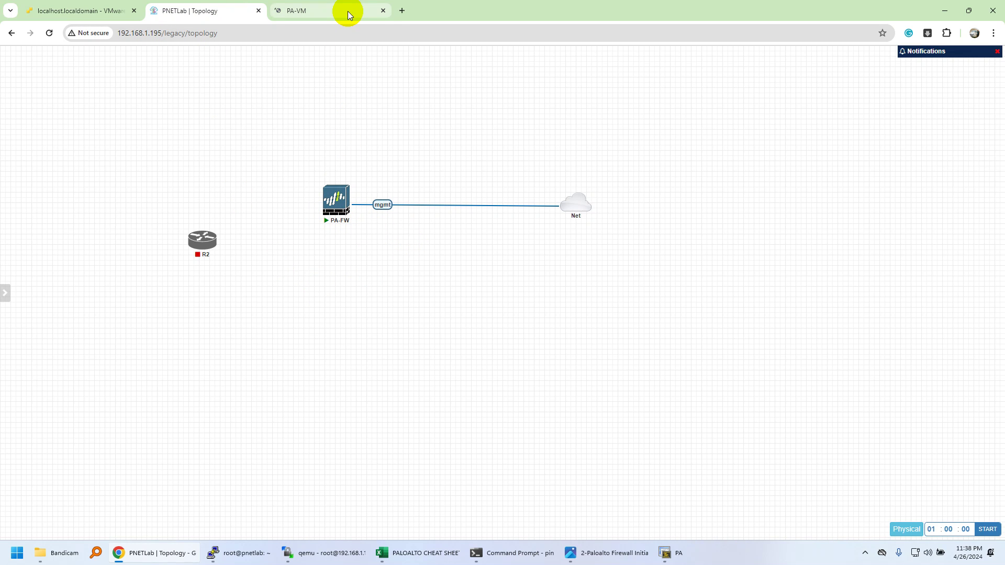
# Step: Read through the Welcome to PAN-OS 11.1 notes, highlighting the version heading, then close the dialog
pyautogui.moveTo(339, 212)
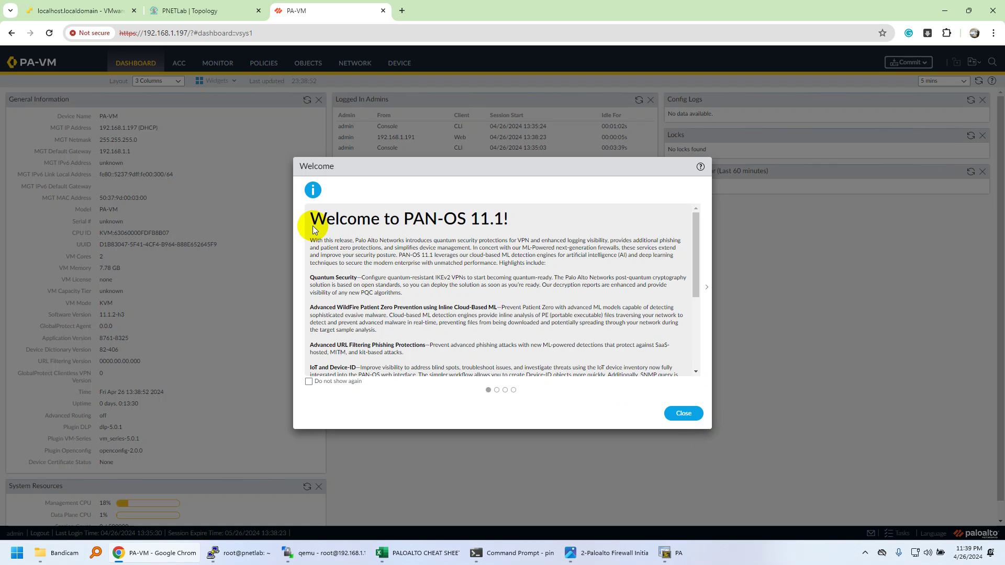
pyautogui.moveTo(308, 218); pyautogui.dragTo(517, 231)
pyautogui.click(506, 248)
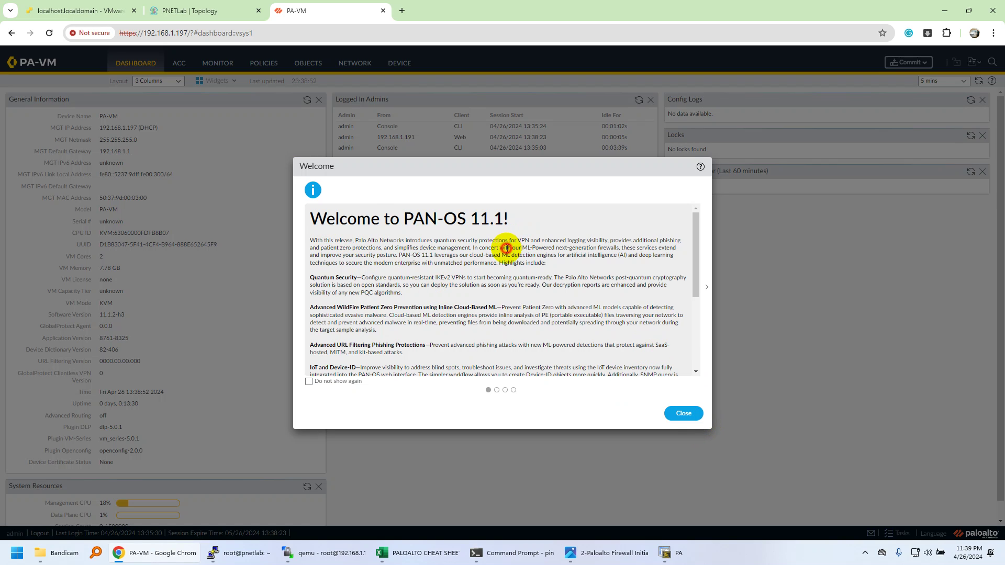
pyautogui.doubleClick(489, 222)
pyautogui.scroll(-1, 591, 331)
pyautogui.scroll(-5, 591, 331)
pyautogui.click(682, 413)
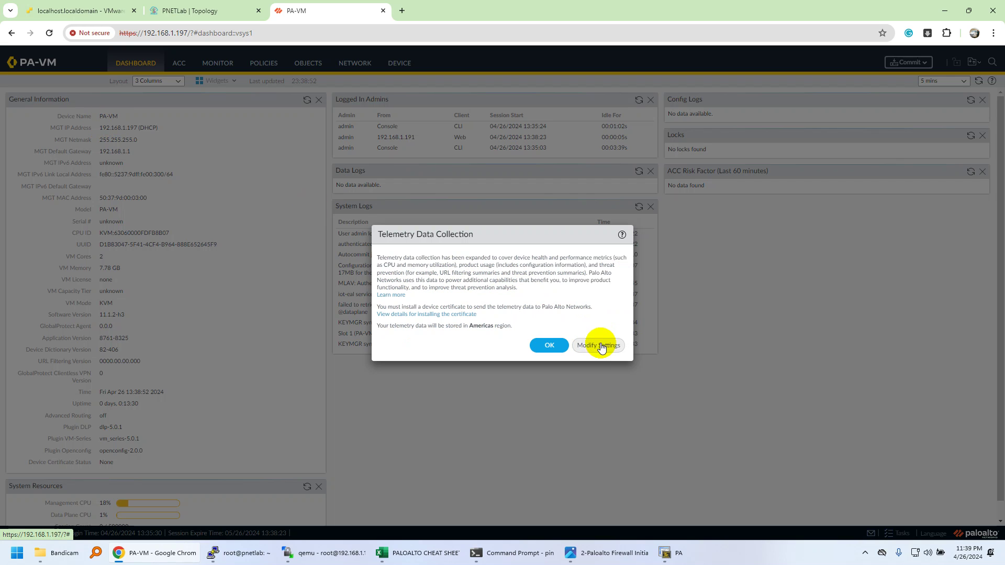
# Step: Accept the telemetry notice and highlight General Information values: PA-VM, 2 cores, 7.78 GB, dictionary 82-406
pyautogui.click(554, 345)
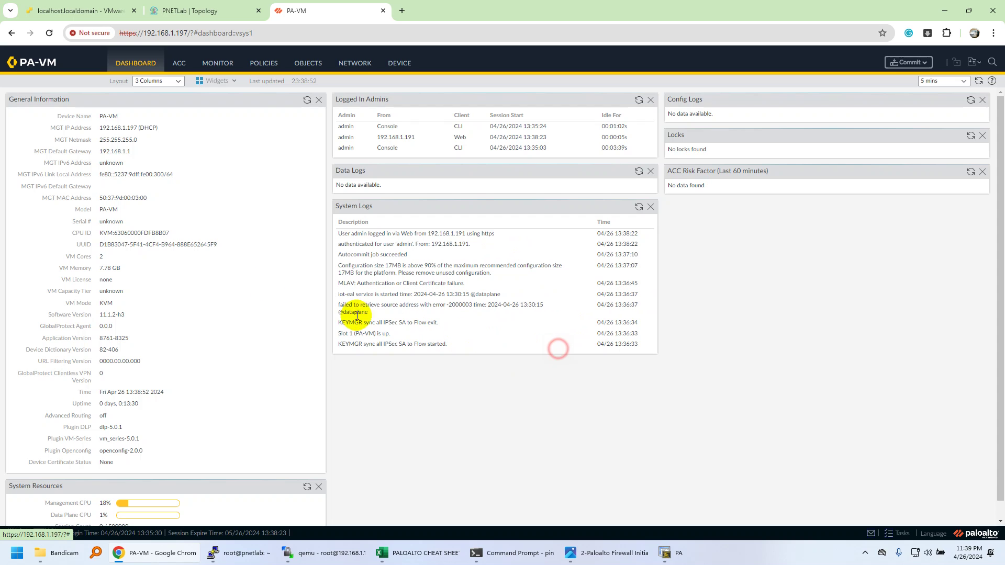
pyautogui.moveTo(93, 115); pyautogui.dragTo(100, 157)
pyautogui.click(121, 160)
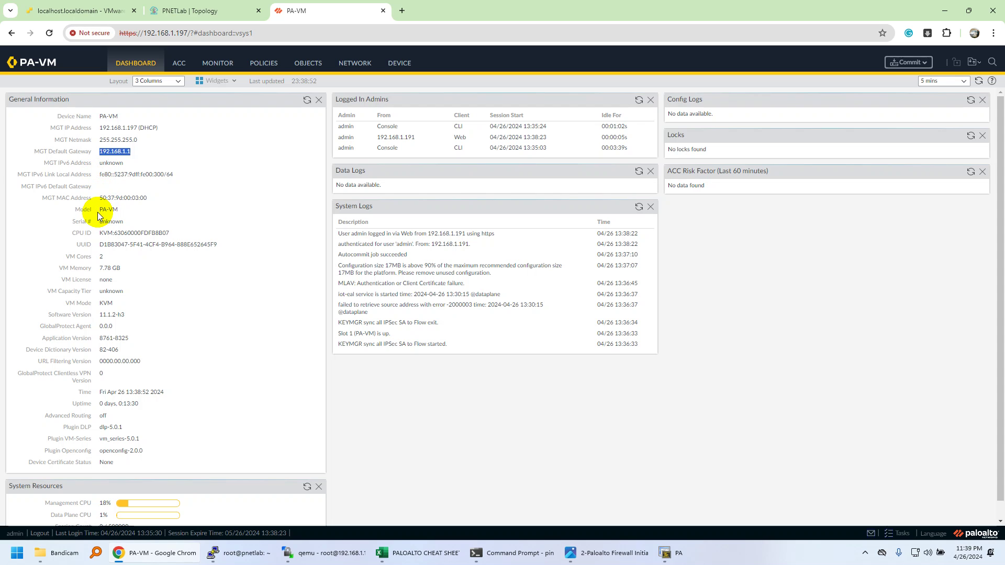
pyautogui.moveTo(97, 210); pyautogui.dragTo(128, 222)
pyautogui.moveTo(119, 273); pyautogui.dragTo(101, 270)
pyautogui.doubleClick(101, 255)
pyautogui.doubleClick(101, 268)
pyautogui.click(118, 354)
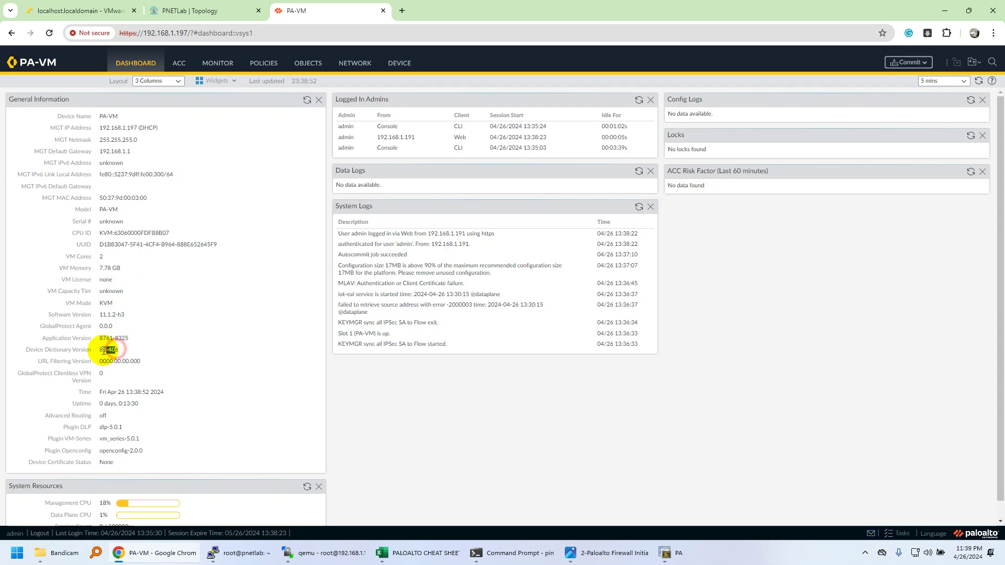
pyautogui.doubleClick(107, 350)
pyautogui.click(154, 366)
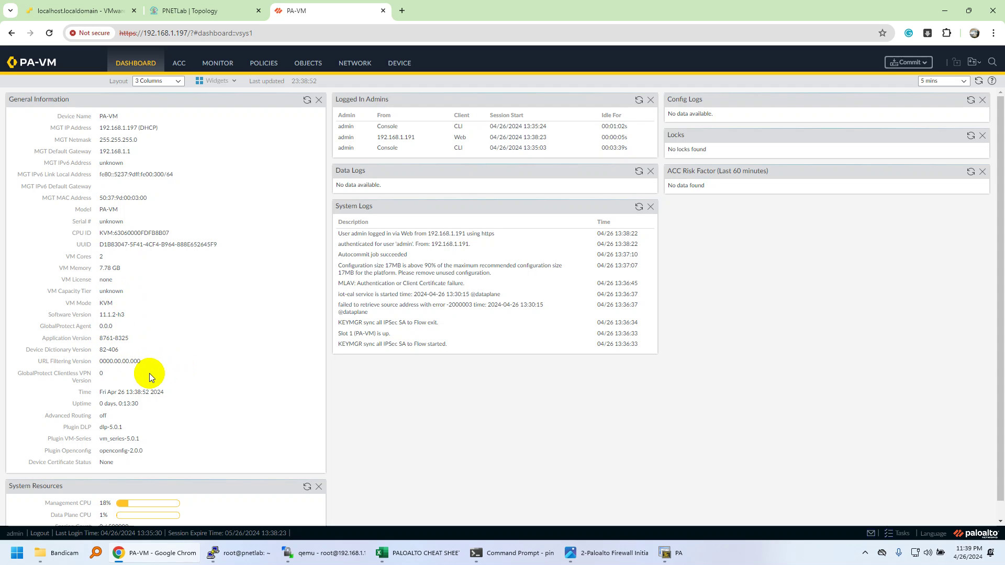
# Step: Scroll down and highlight the System Resources figures on the Dashboard
pyautogui.scroll(-1, 148, 369)
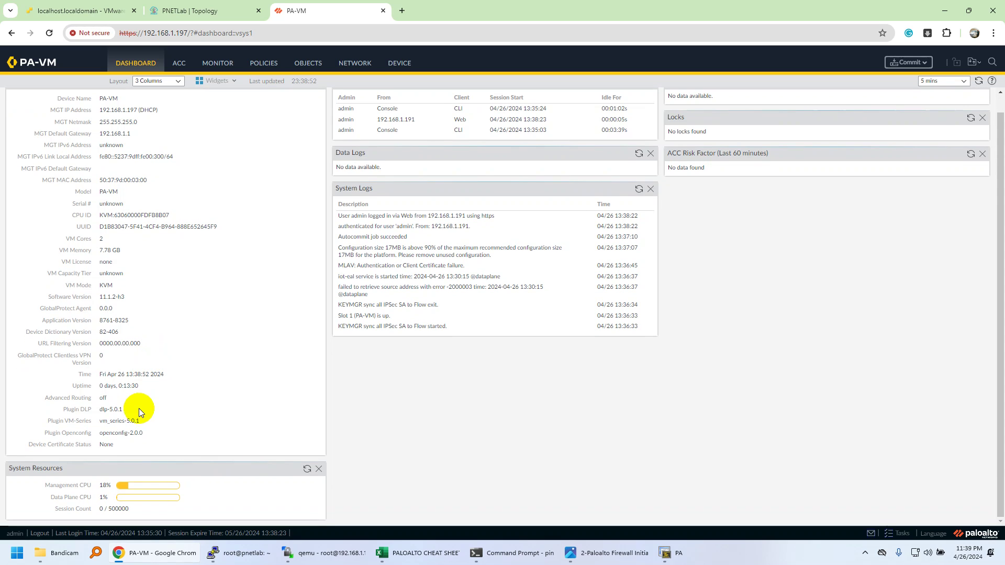
pyautogui.click(113, 510)
pyautogui.tripleClick(114, 516)
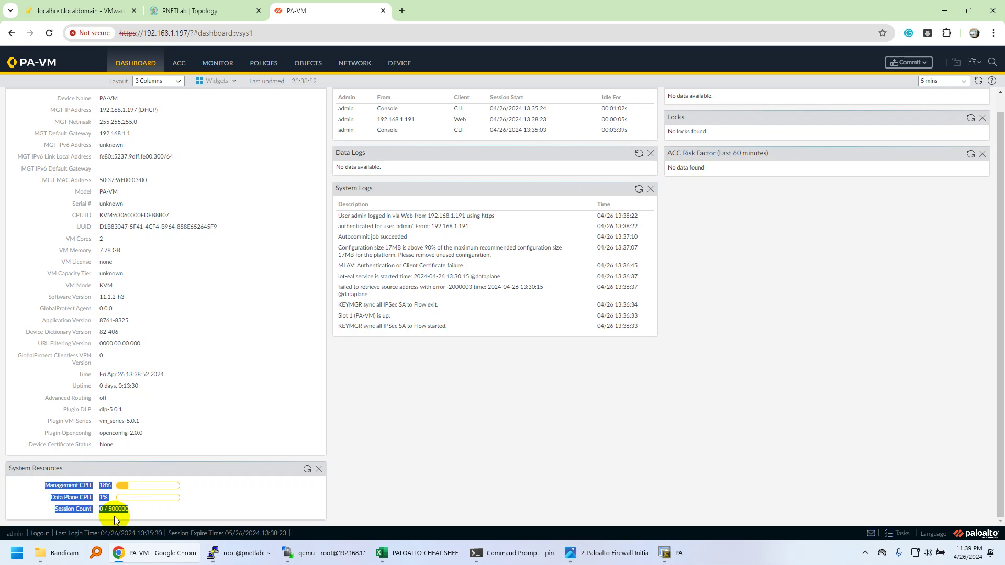
pyautogui.click(384, 401)
pyautogui.scroll(1, 240, 330)
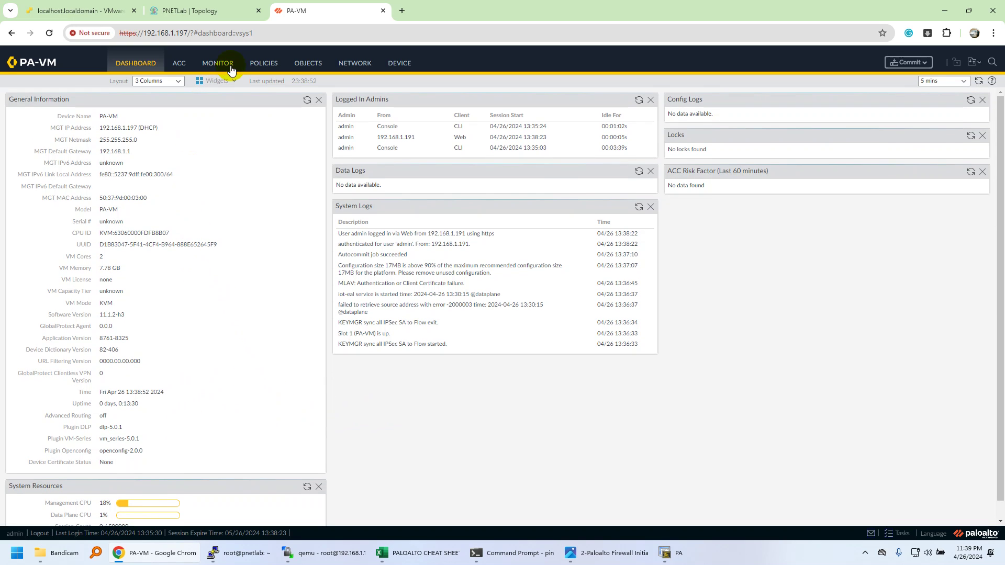
# Step: Open Device > Setup > Interfaces to list the Management interface with Ping, HTTPS and SSH
pyautogui.click(395, 65)
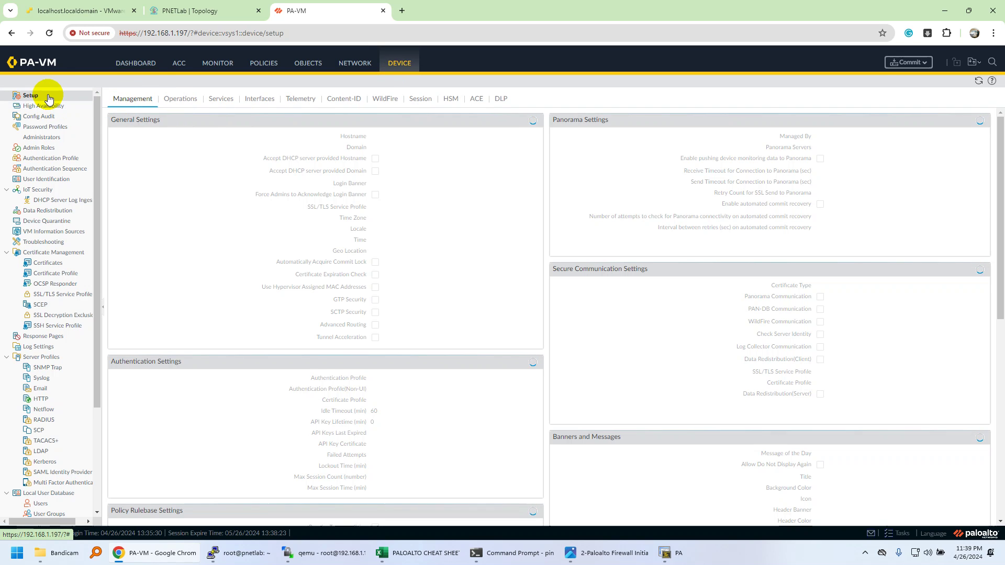
pyautogui.click(263, 99)
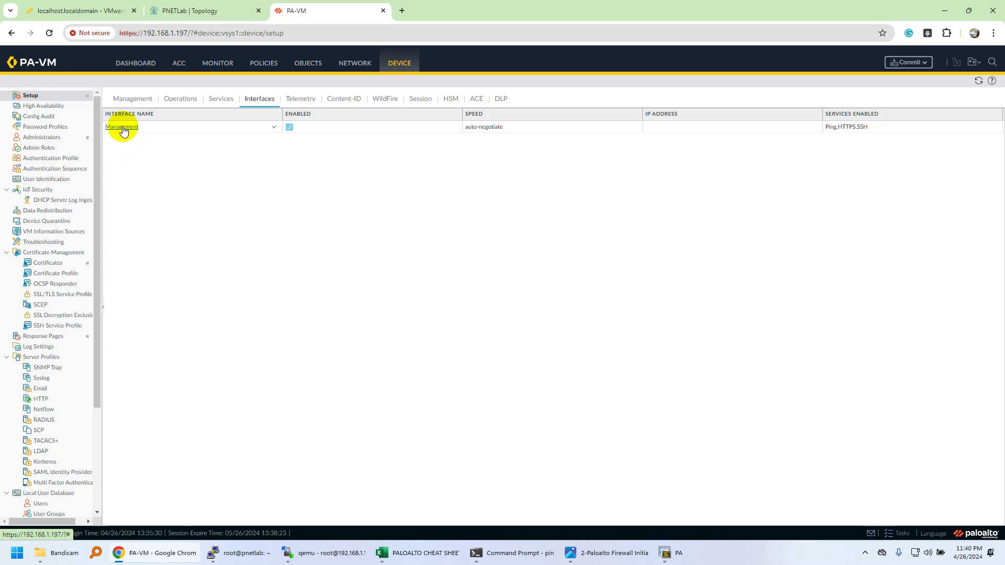
pyautogui.click(123, 127)
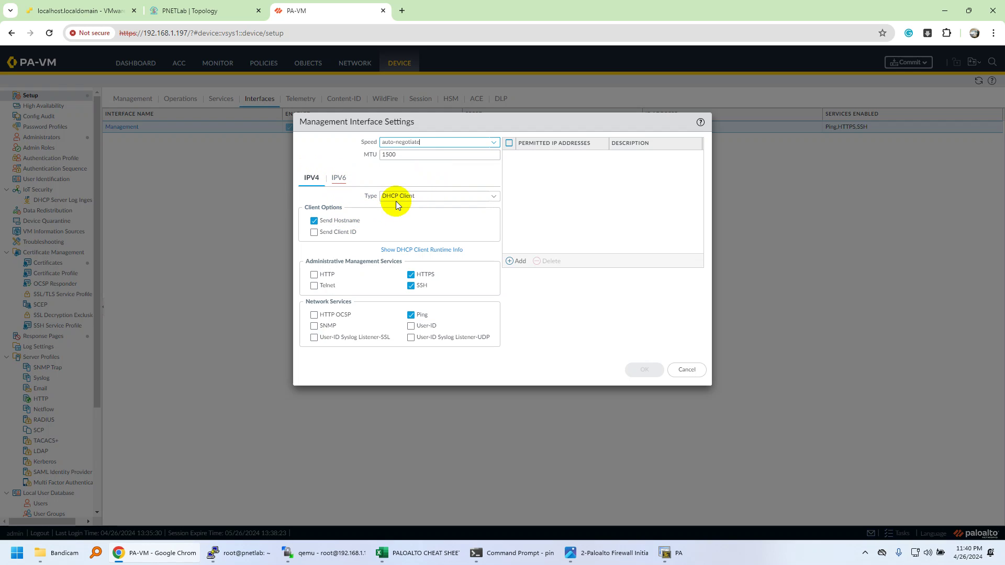
pyautogui.click(494, 198)
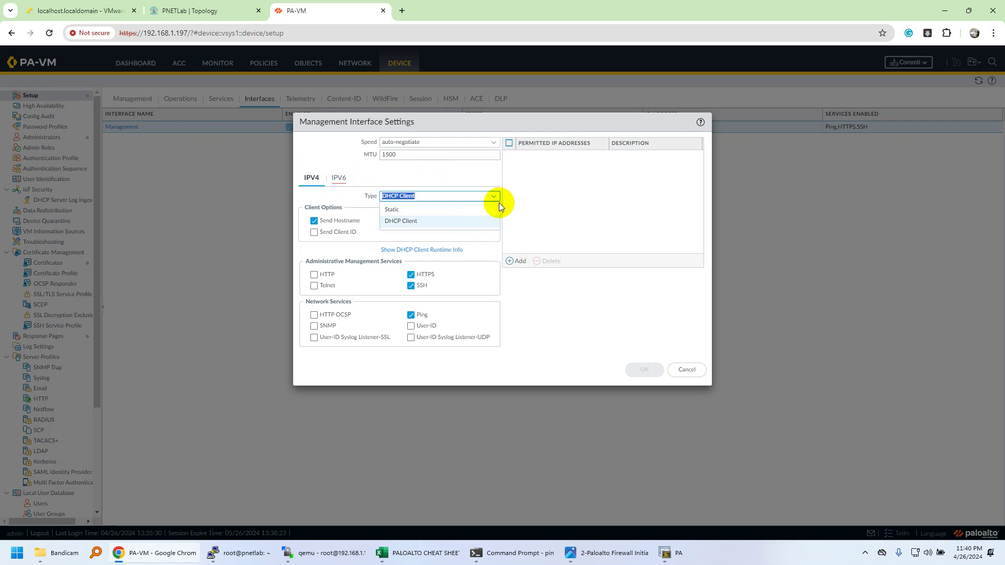
pyautogui.click(460, 210)
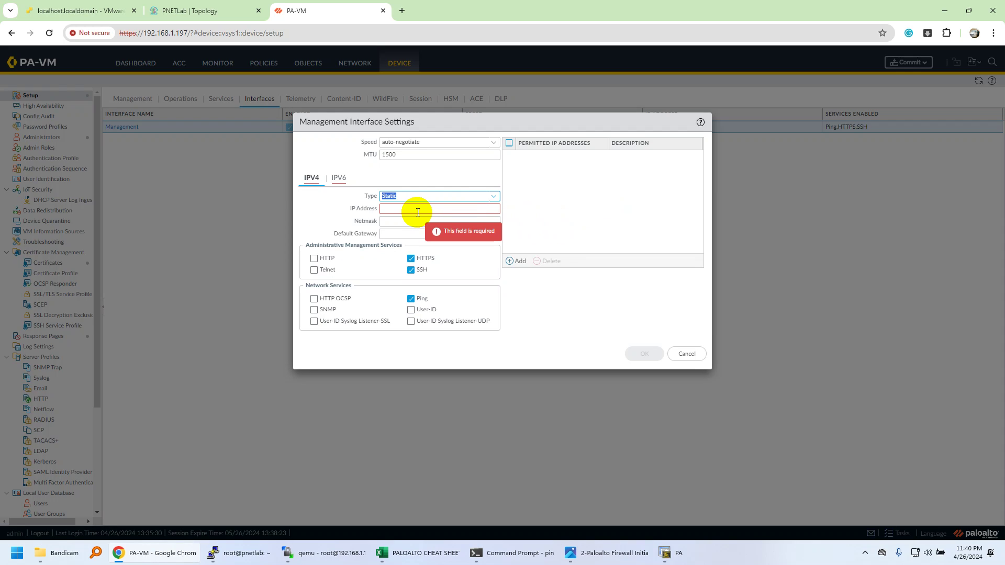
pyautogui.click(416, 222)
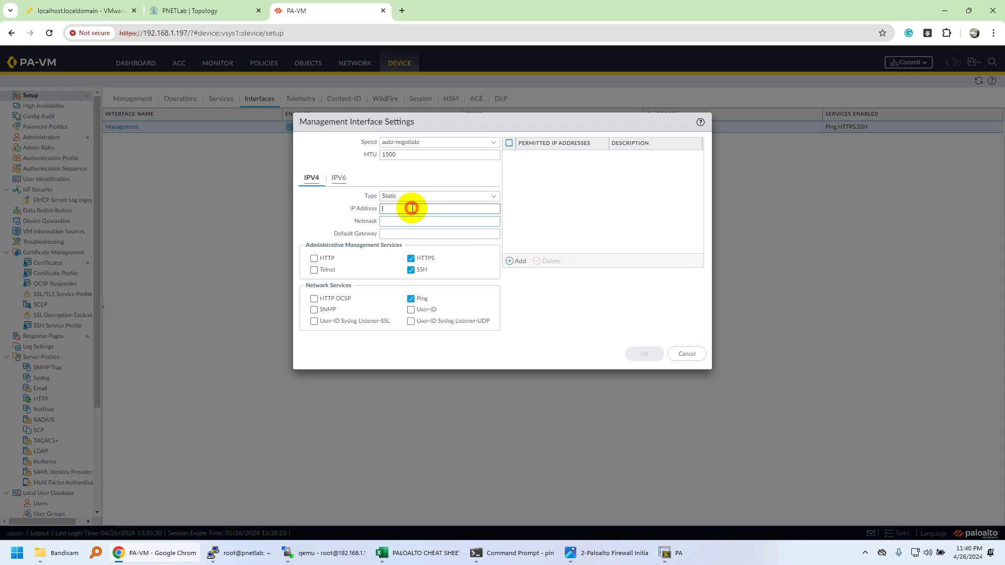
pyautogui.click(413, 237)
pyautogui.click(691, 365)
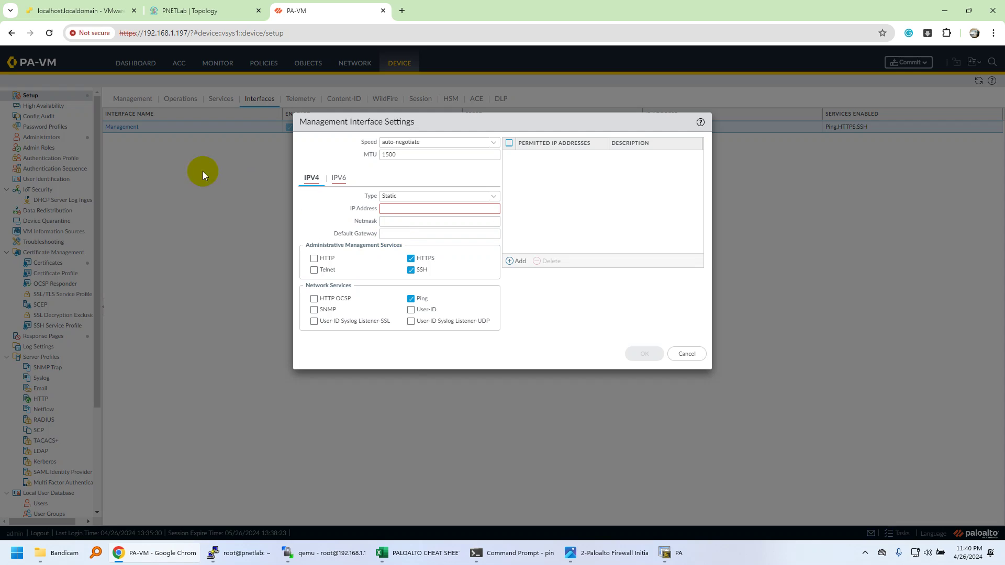
pyautogui.click(690, 357)
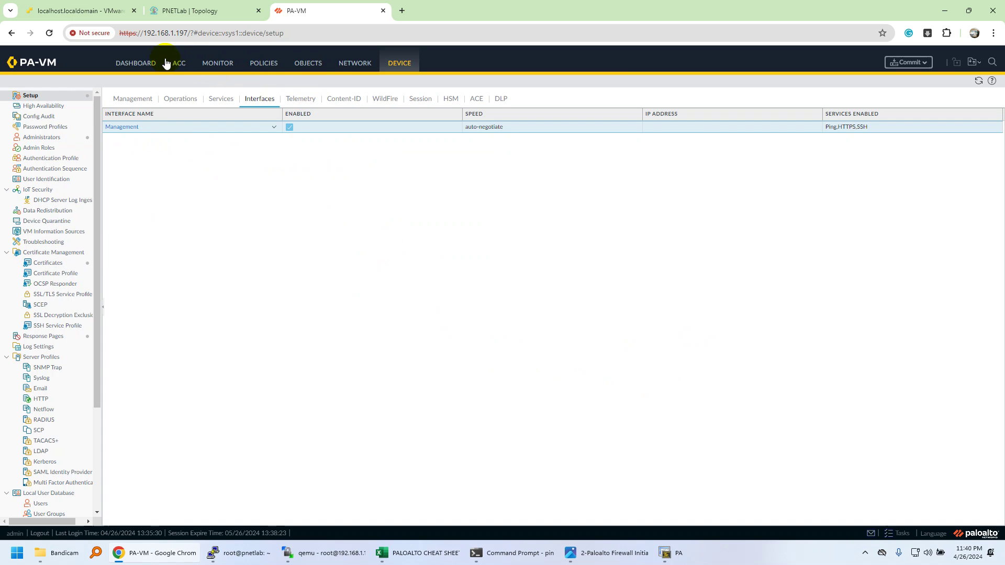
# Step: Go to Device > Setup > Management, open General Settings, then cancel without saving the hostname edit
pyautogui.click(147, 66)
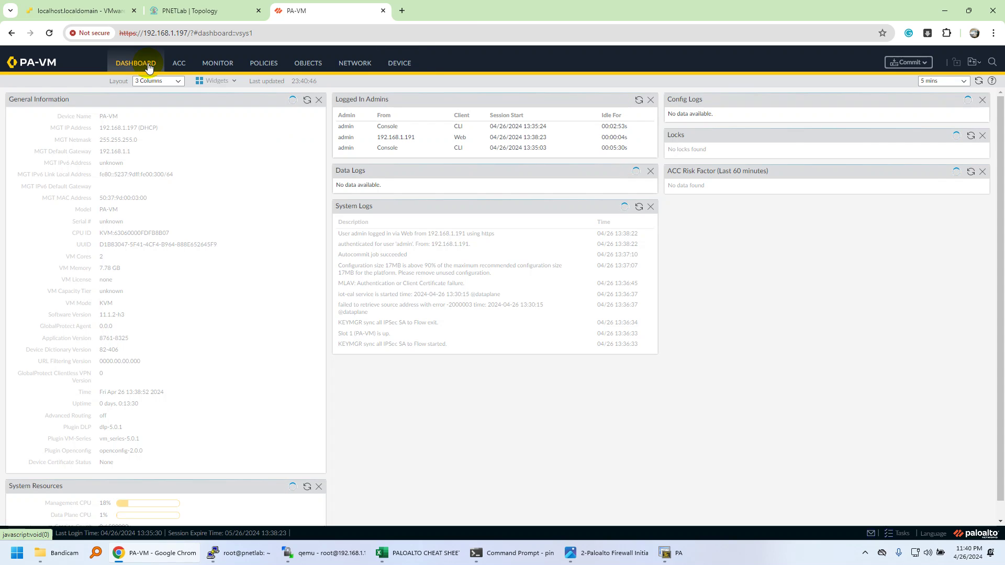
pyautogui.click(414, 67)
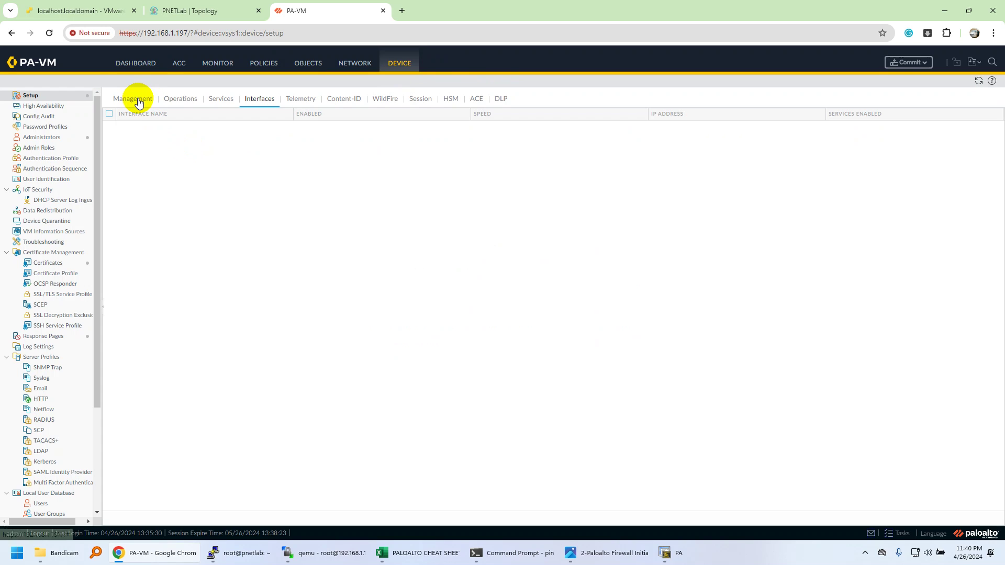
pyautogui.click(138, 100)
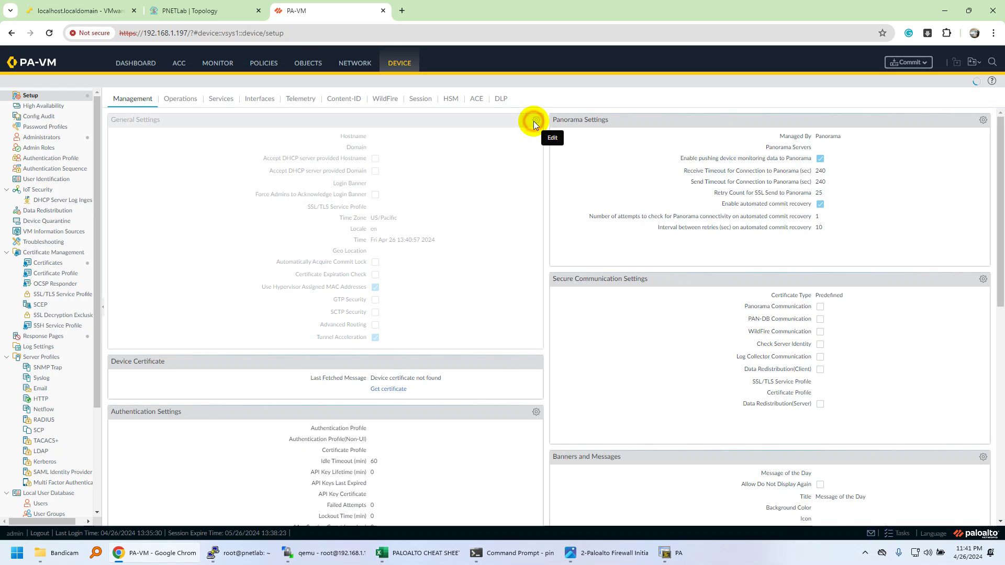
pyautogui.click(533, 121)
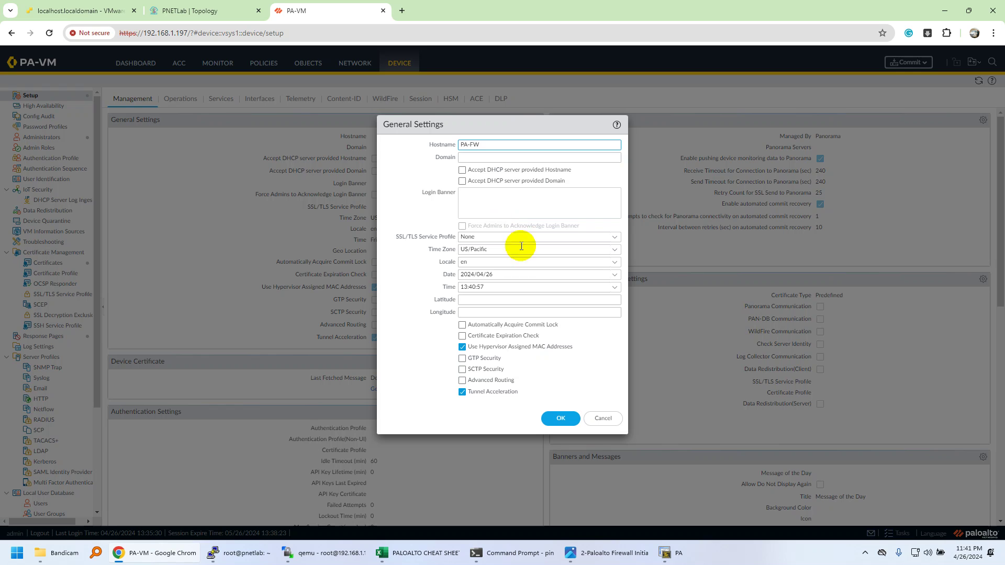
pyautogui.click(608, 421)
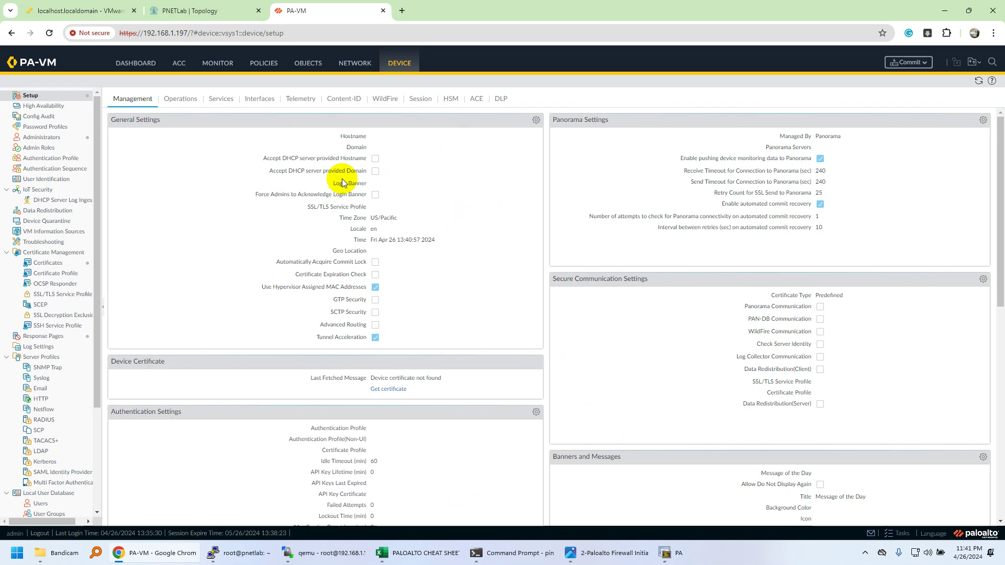
# Step: Review the Authentication Settings, leave the Authentication Profile as None, and discard the changes
pyautogui.scroll(-2, 434, 209)
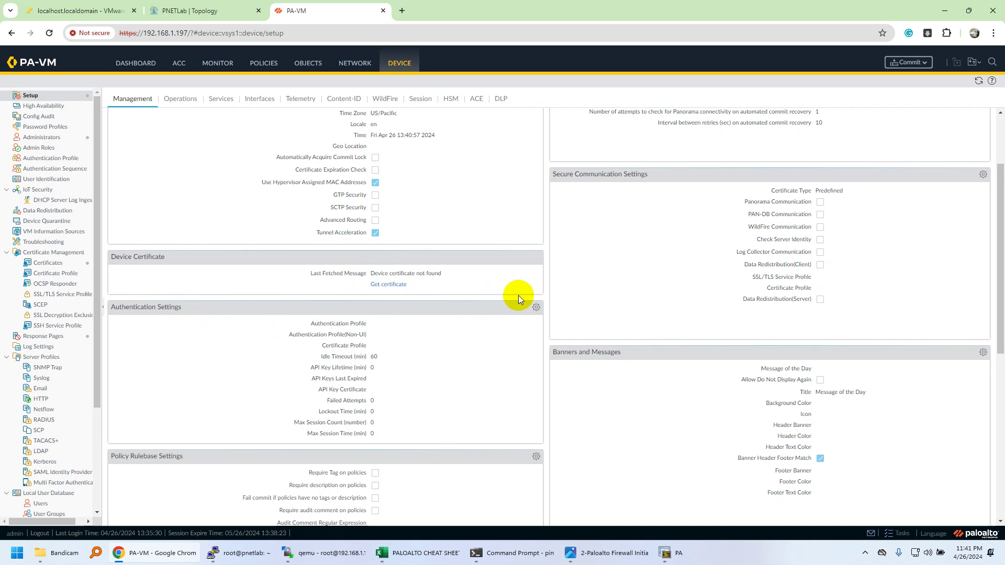
pyautogui.click(538, 309)
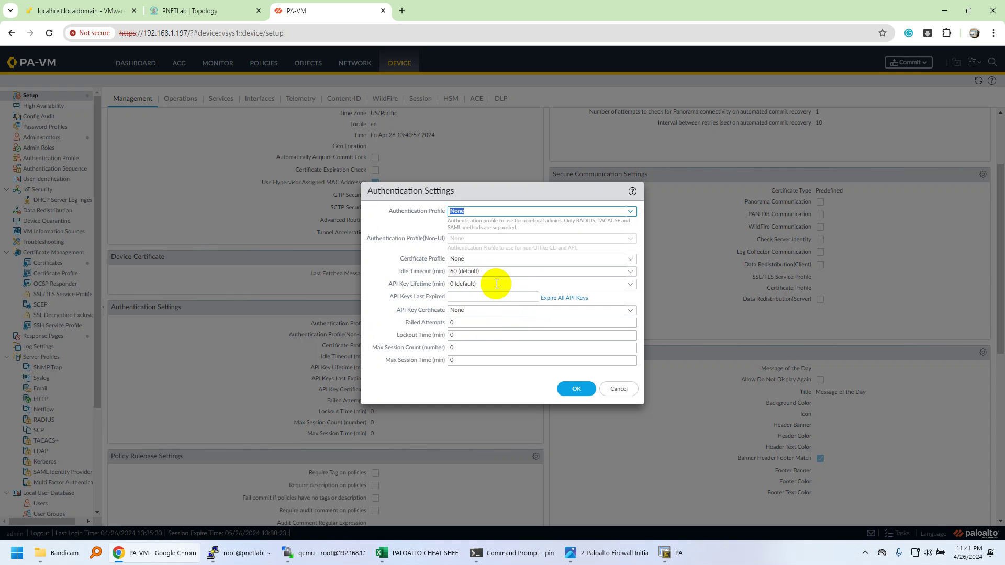
pyautogui.click(630, 211)
pyautogui.click(394, 226)
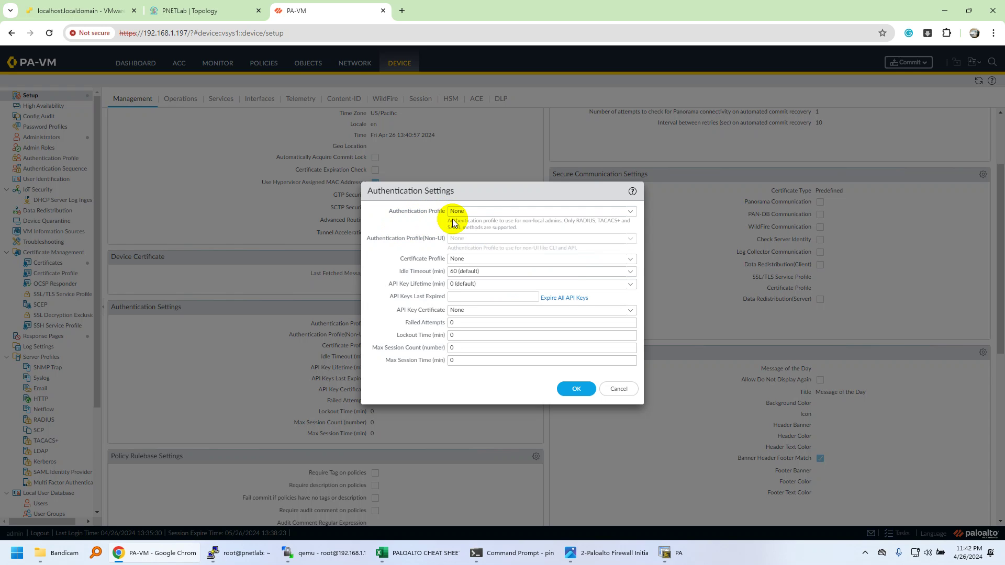
pyautogui.click(628, 394)
# Step: Cancel the Minimum Password Complexity dialog unchanged, then edit the Banners and Messages panel
pyautogui.scroll(-7, 544, 408)
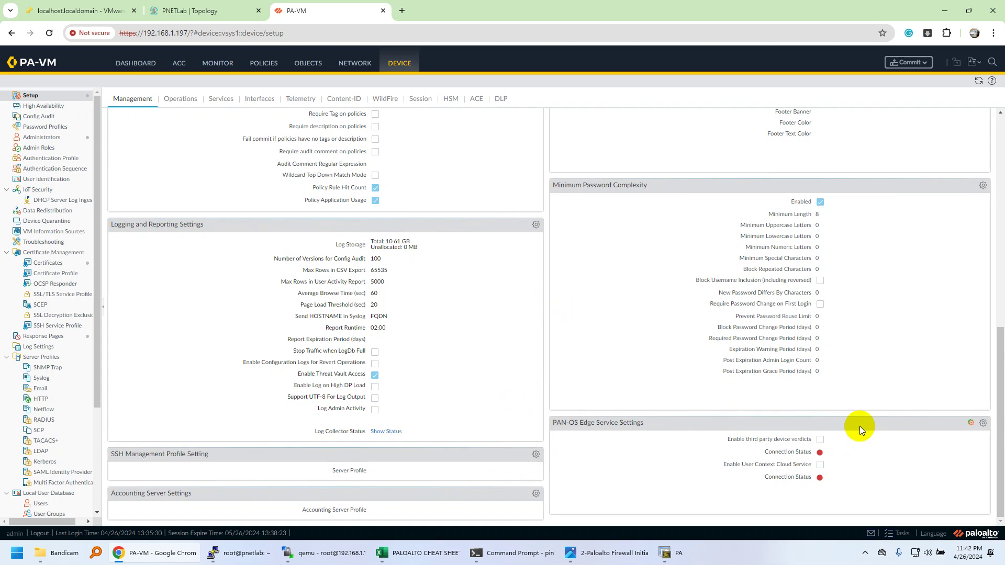
pyautogui.scroll(3, 860, 425)
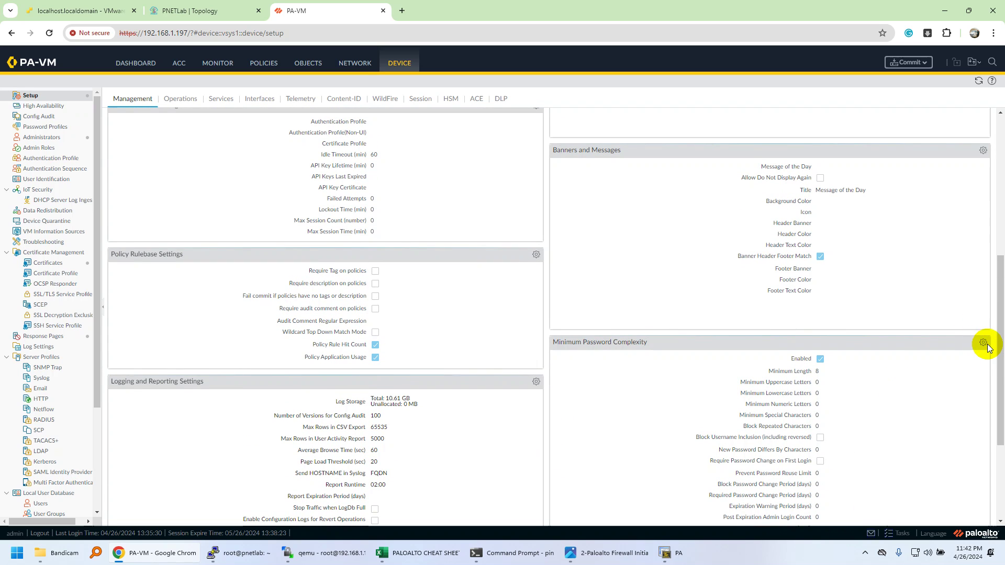
pyautogui.click(982, 344)
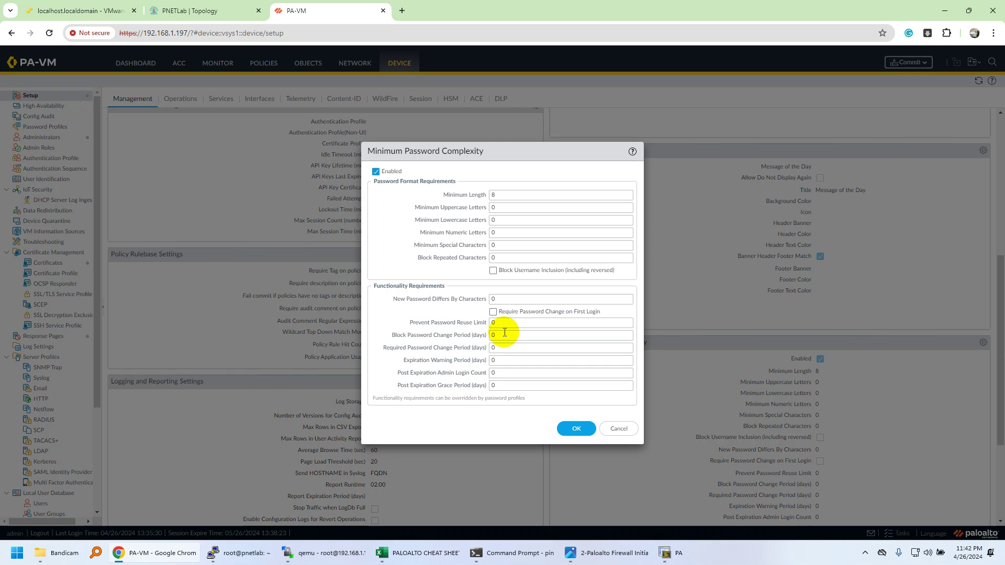
pyautogui.click(619, 428)
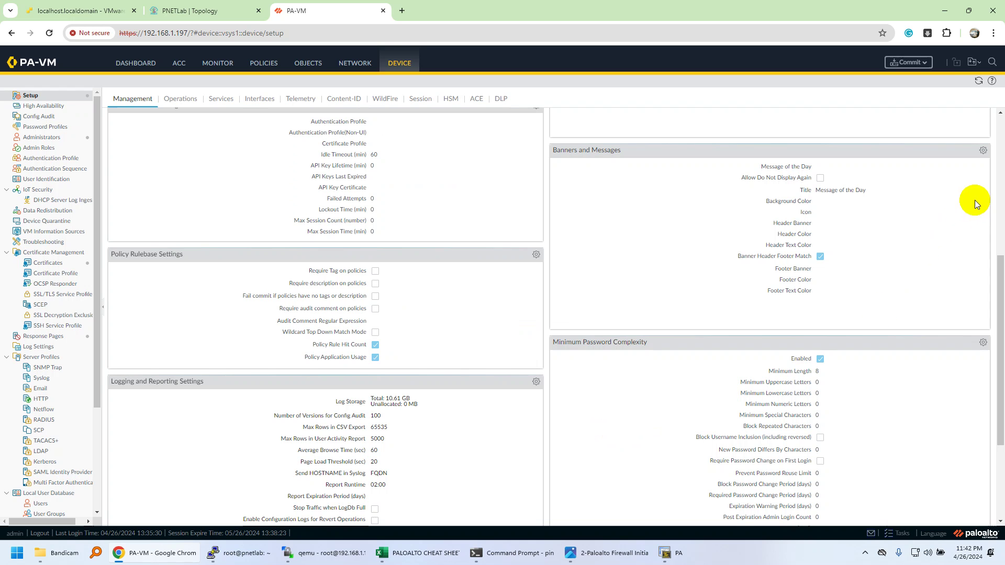
pyautogui.click(983, 150)
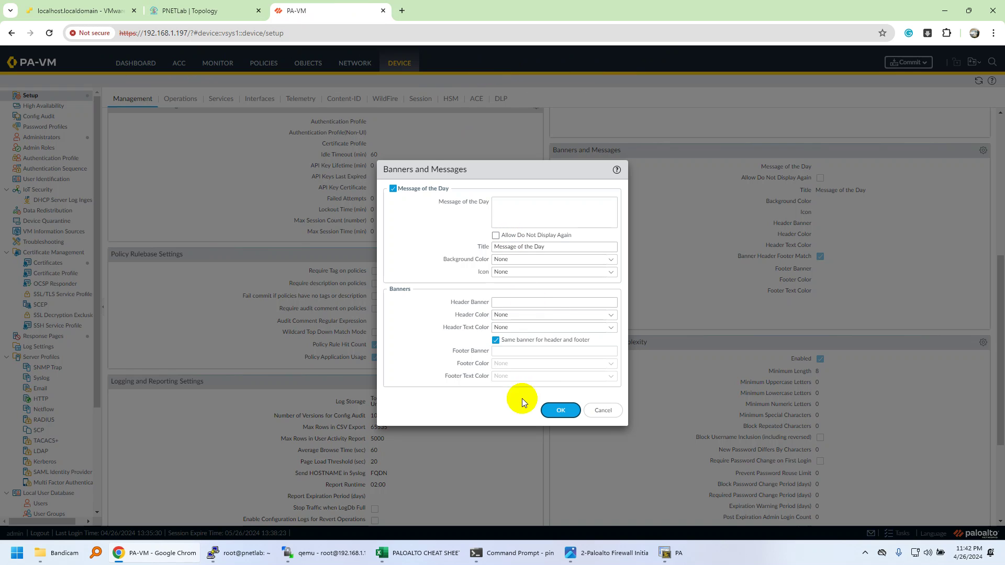
# Step: Enter 'Welcome to Networks Learning' as Message of the Day, keep background colour None, and save
pyautogui.click(544, 303)
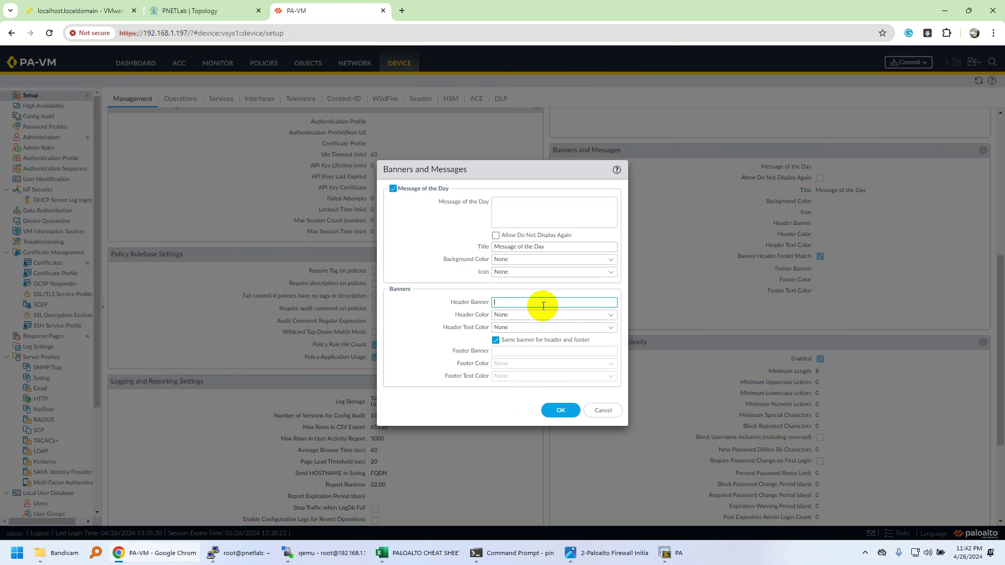
pyautogui.click(549, 352)
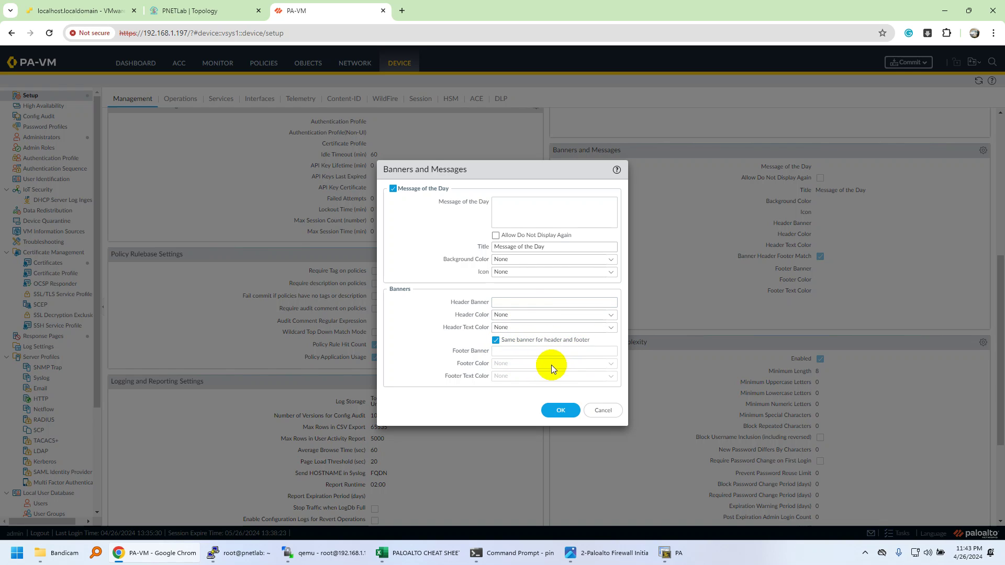
pyautogui.click(591, 303)
pyautogui.click(518, 209)
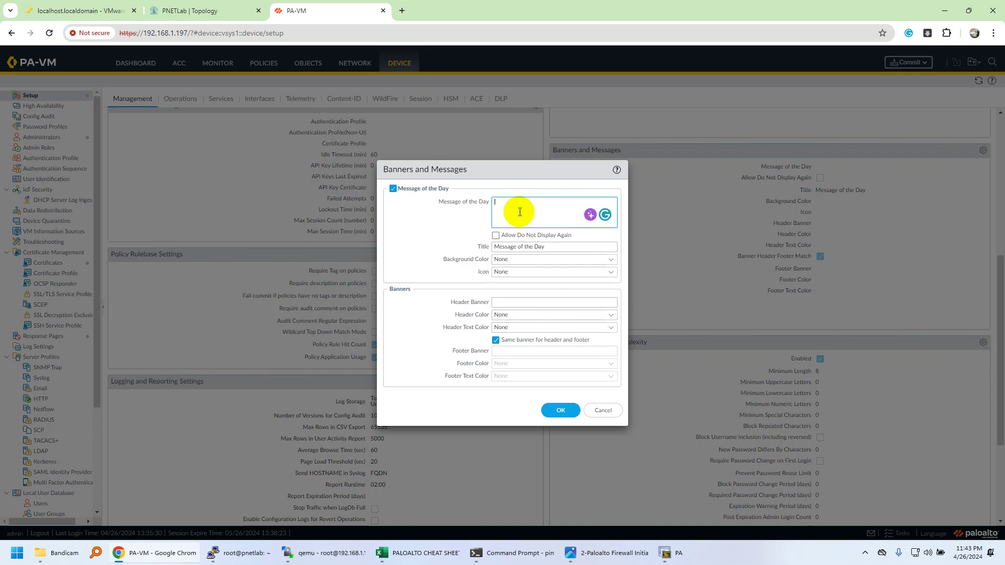
pyautogui.write('Welcome to Networks Learning')
pyautogui.click(497, 245)
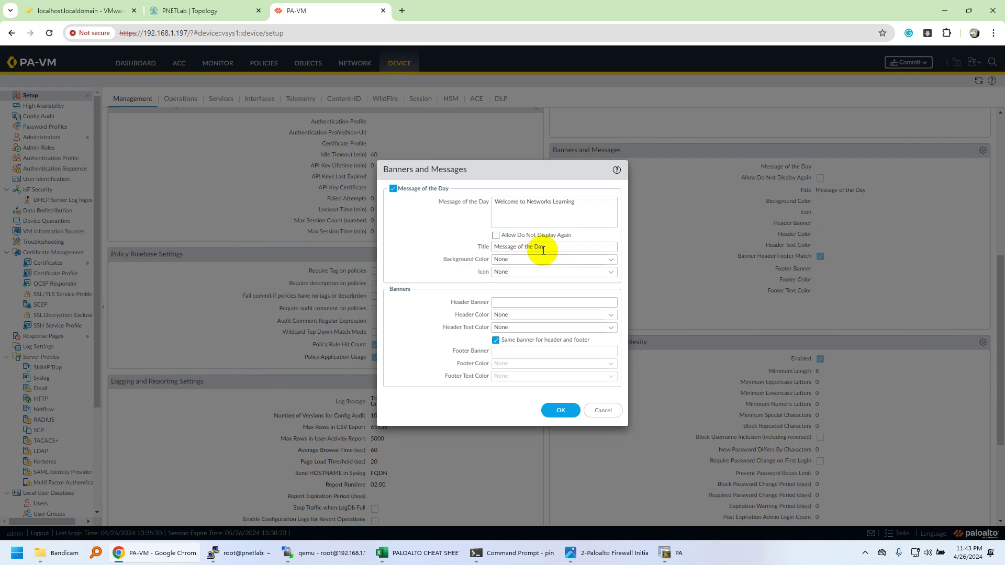
pyautogui.click(613, 265)
pyautogui.click(437, 235)
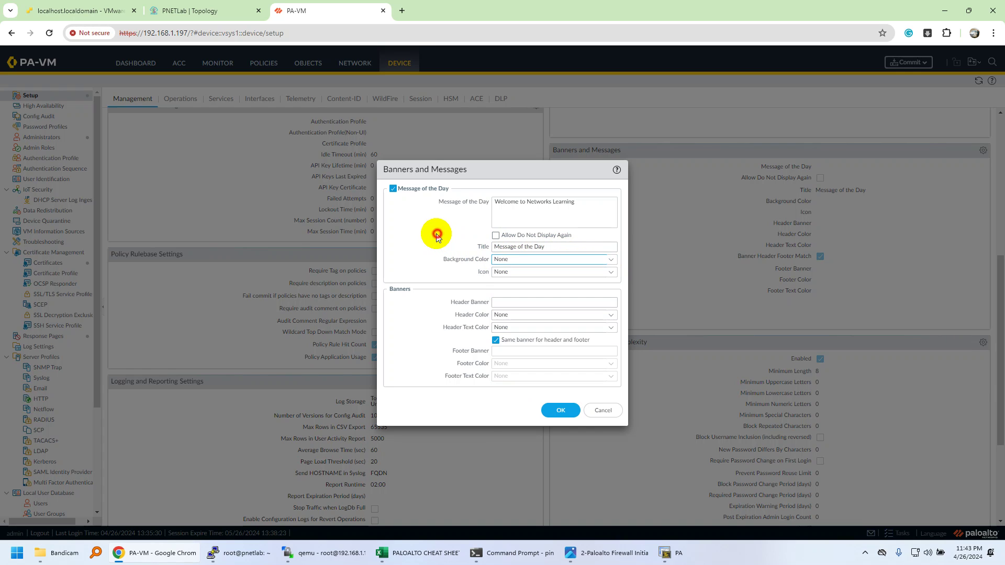
pyautogui.click(566, 410)
pyautogui.scroll(5, 843, 188)
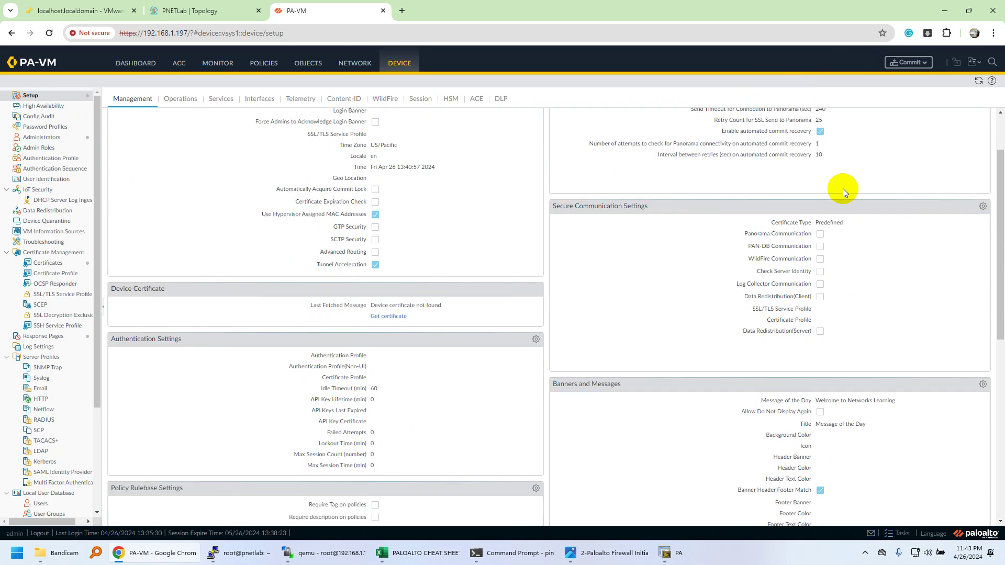
# Step: Go to Operations, then Services, and open the Services settings for editing
pyautogui.scroll(1, 843, 192)
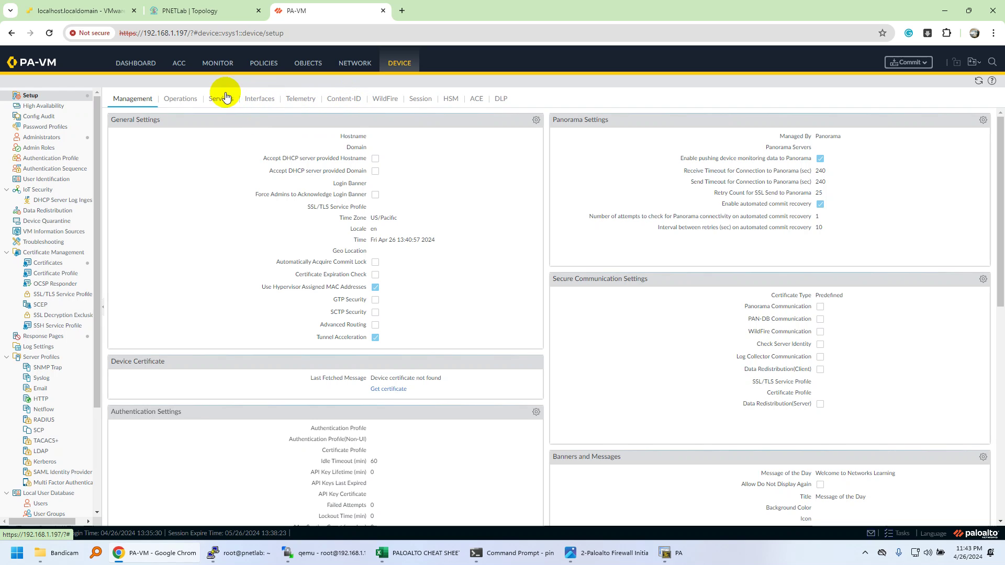
pyautogui.click(194, 101)
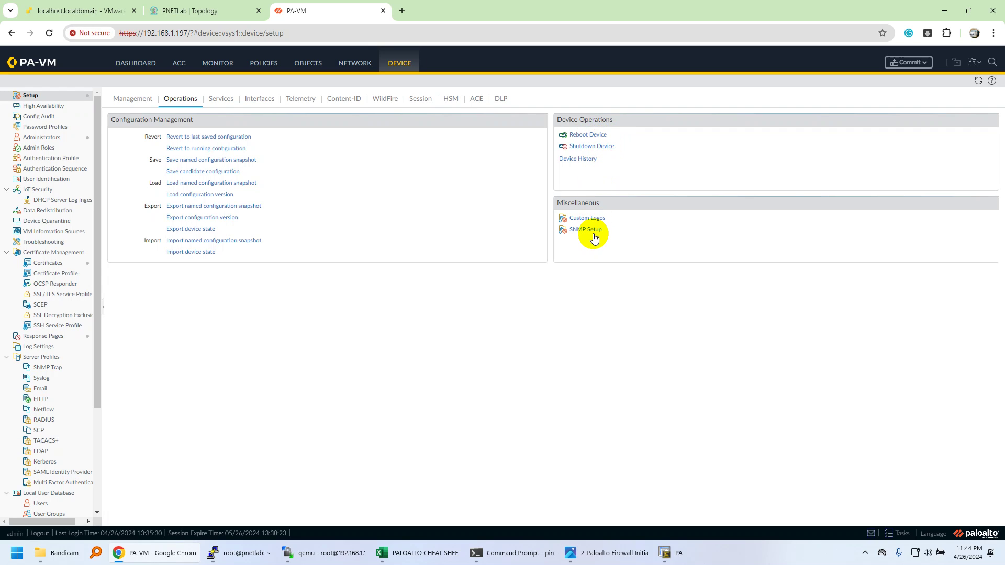
pyautogui.click(224, 102)
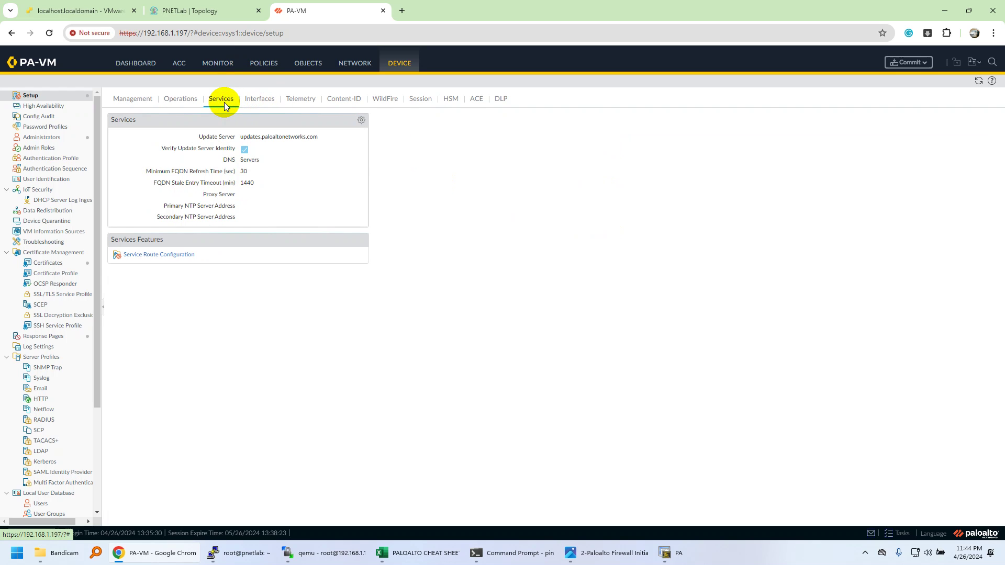
pyautogui.click(362, 122)
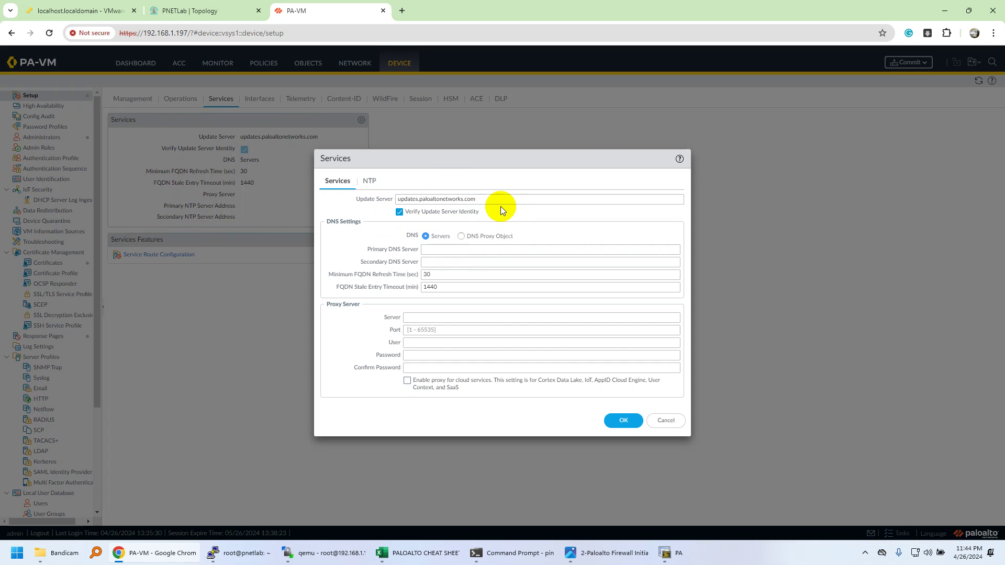
# Step: Inspect the updates.paloaltonetworks.com update server, cancel unchanged, and show the Interfaces list
pyautogui.moveTo(495, 199); pyautogui.dragTo(400, 204)
pyautogui.doubleClick(431, 202)
pyautogui.click(666, 421)
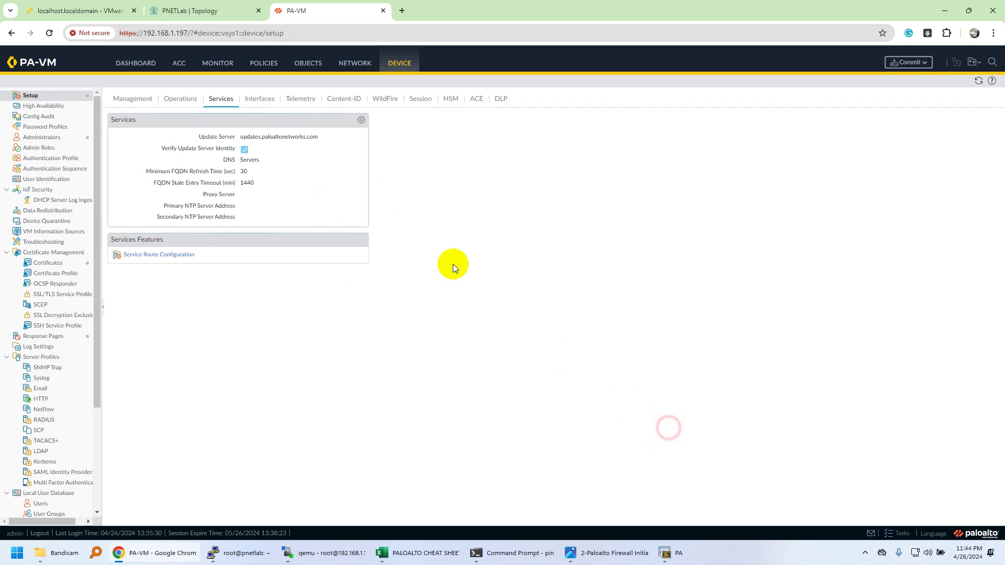
pyautogui.click(261, 101)
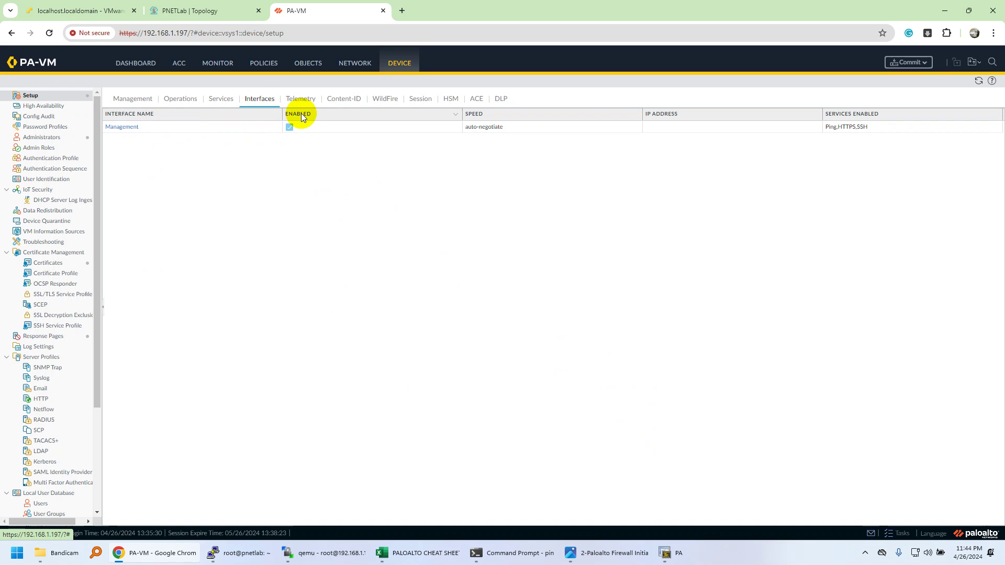
# Step: Look through the Telemetry, Content-ID, WildFire and Session tabs, then go back to Management
pyautogui.click(301, 98)
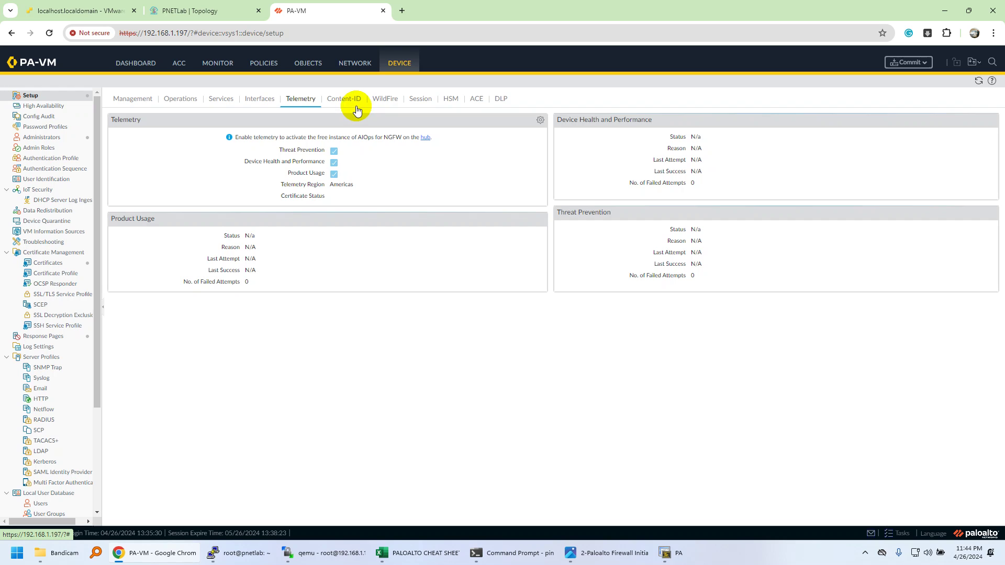
pyautogui.click(355, 107)
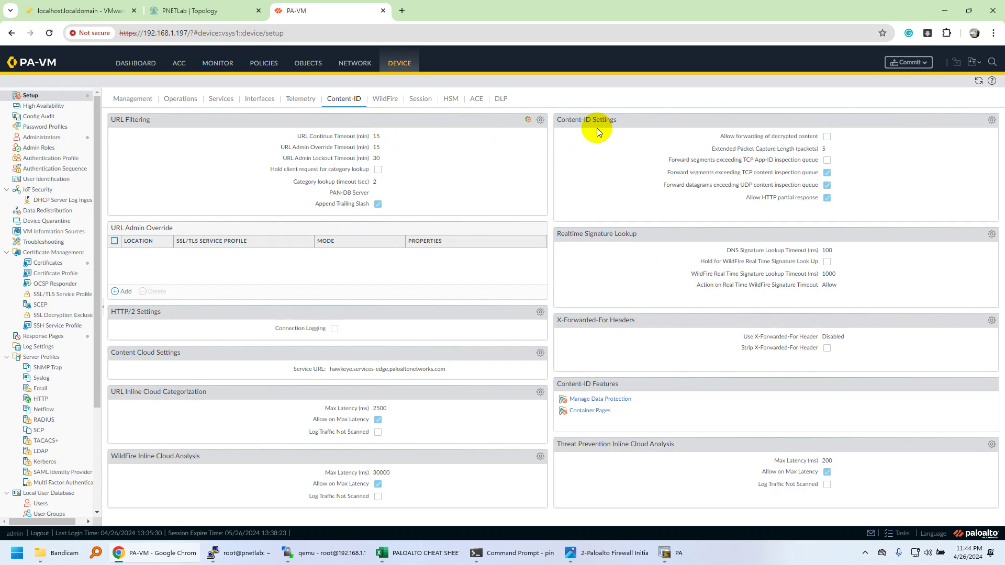
pyautogui.click(382, 98)
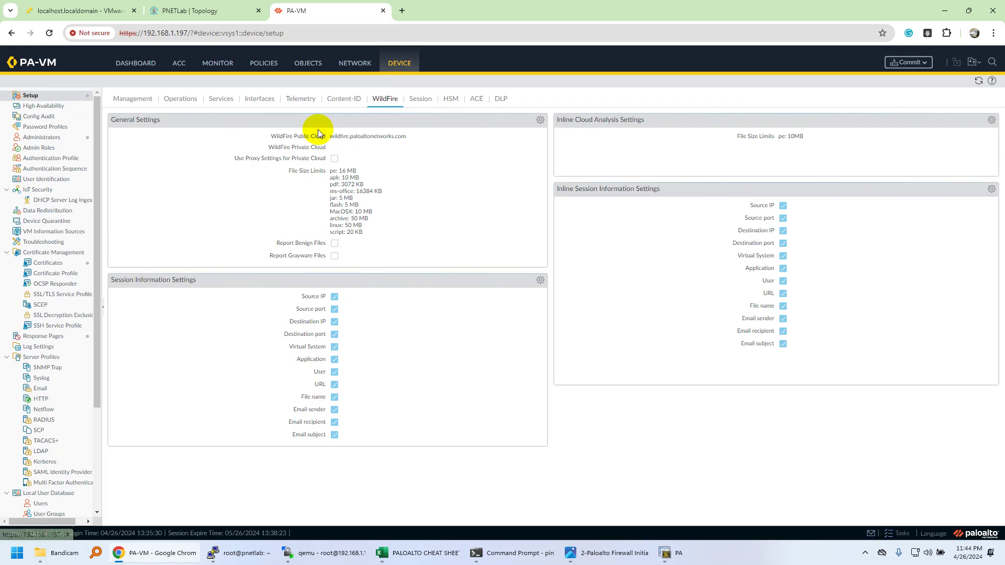
pyautogui.click(419, 98)
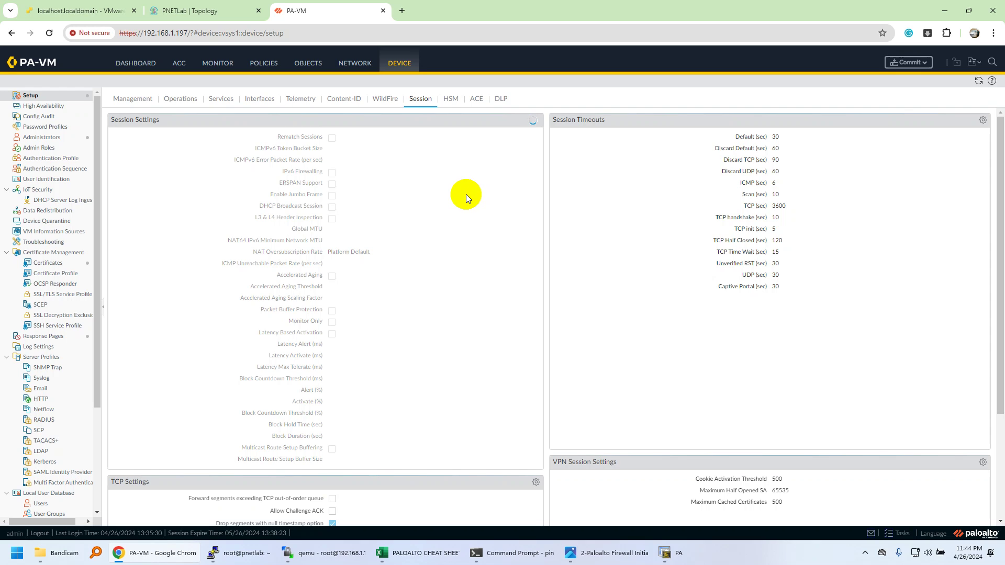
pyautogui.scroll(-3, 466, 196)
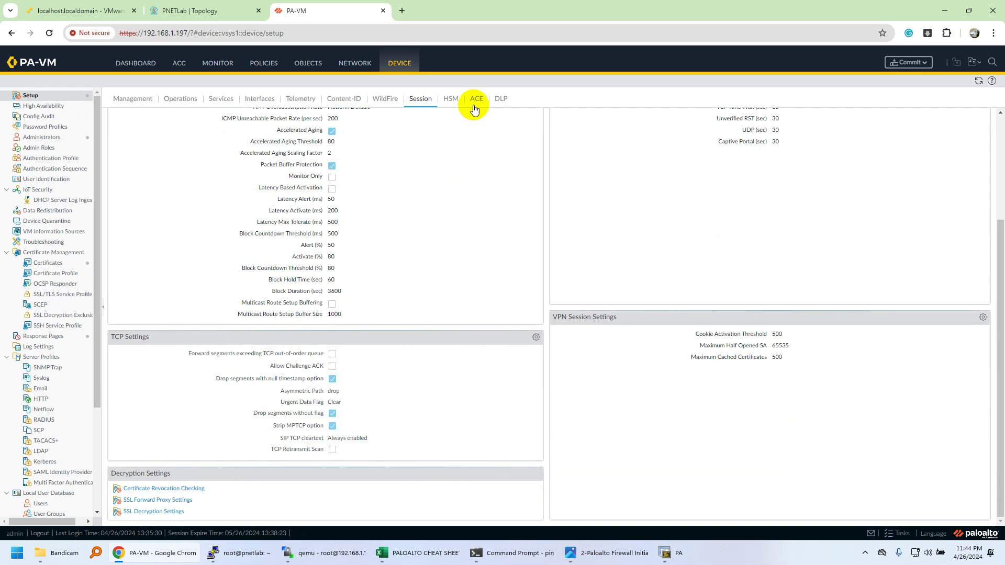
pyautogui.click(132, 98)
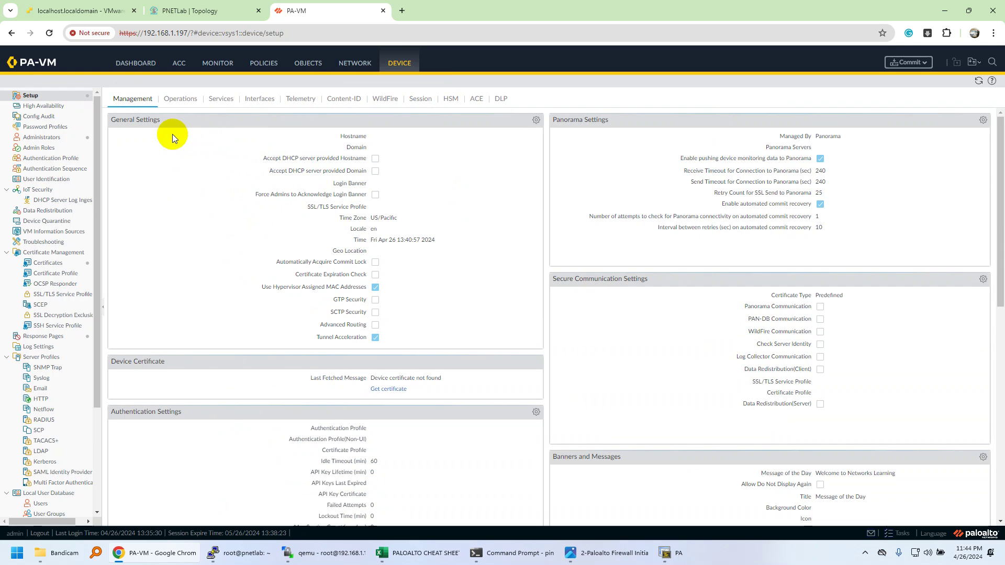
# Step: Show the Dashboard with general info, logged-in admins and the new motd-and-banner config log
pyautogui.click(135, 65)
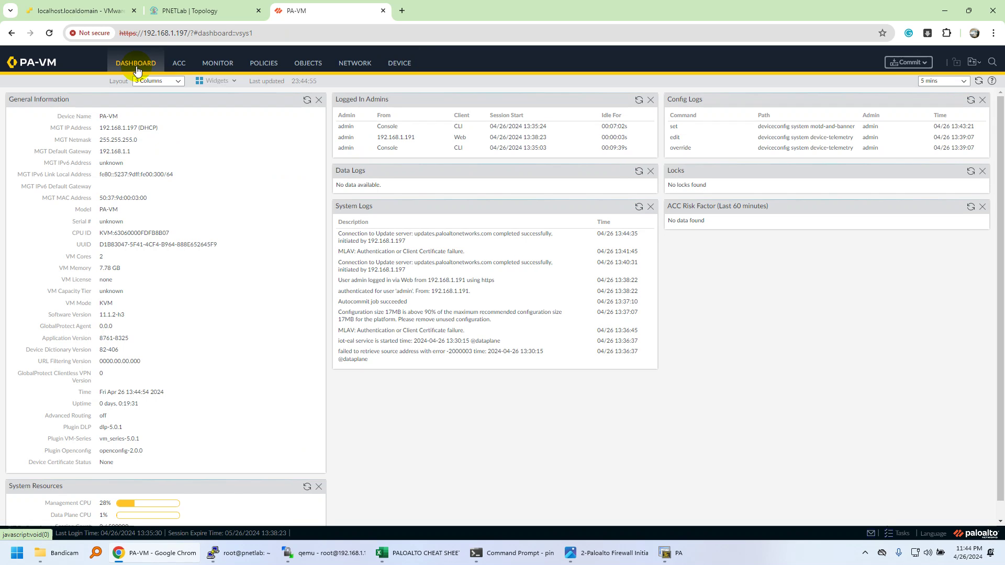
pyautogui.click(342, 208)
pyautogui.moveTo(343, 208); pyautogui.dragTo(359, 262)
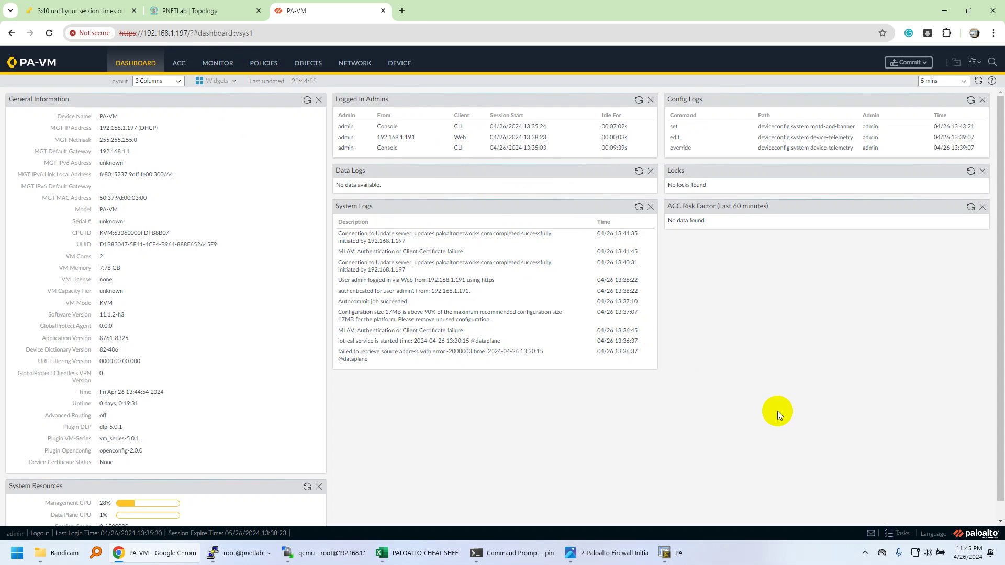
# Step: Return to the PNETLab topology showing PA-FW running and linked to the Net cloud
pyautogui.click(198, 6)
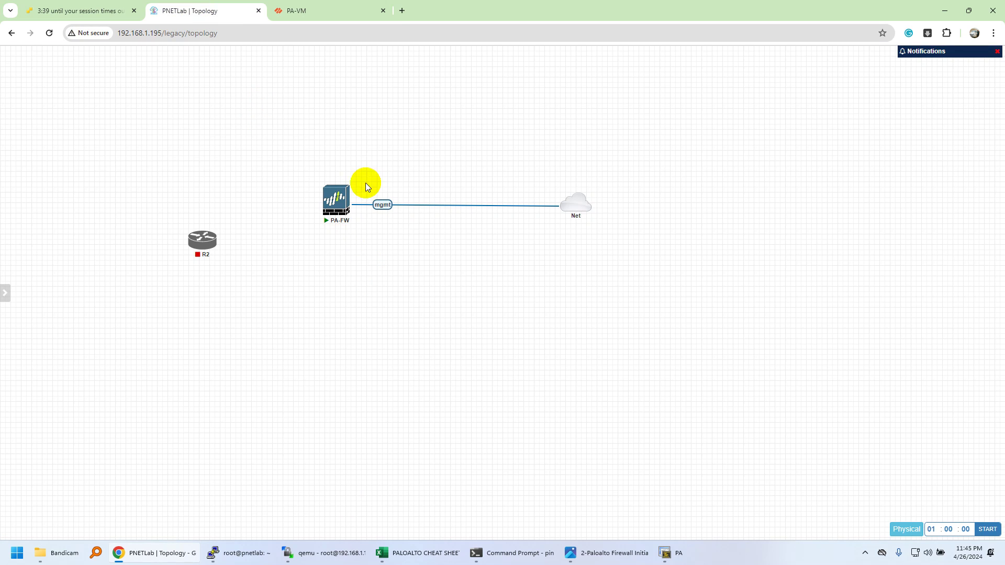
pyautogui.moveTo(335, 205)
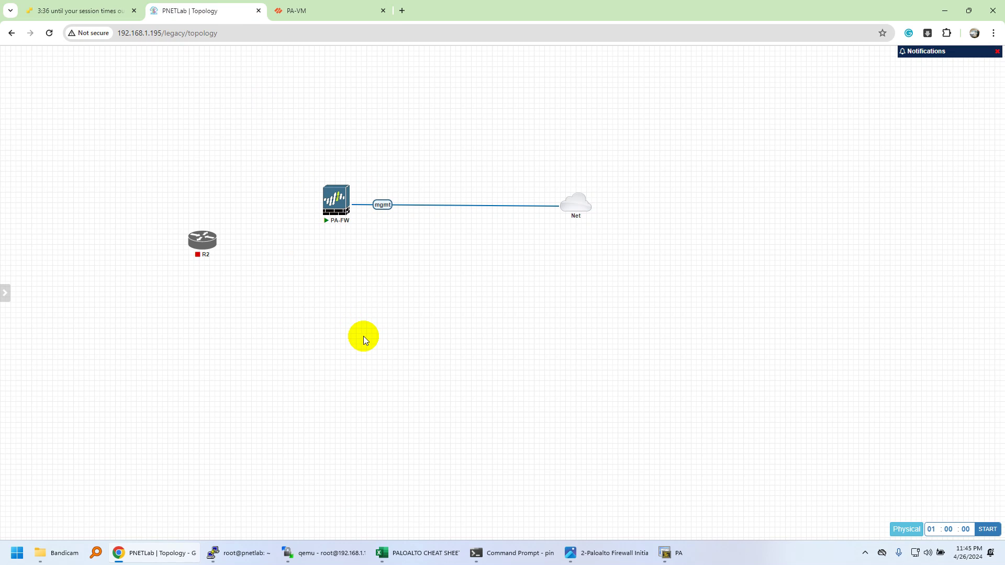
# Step: Bring the 2-Paloalto Firewall Initialization.png title slide to the front in Photos
pyautogui.click(595, 550)
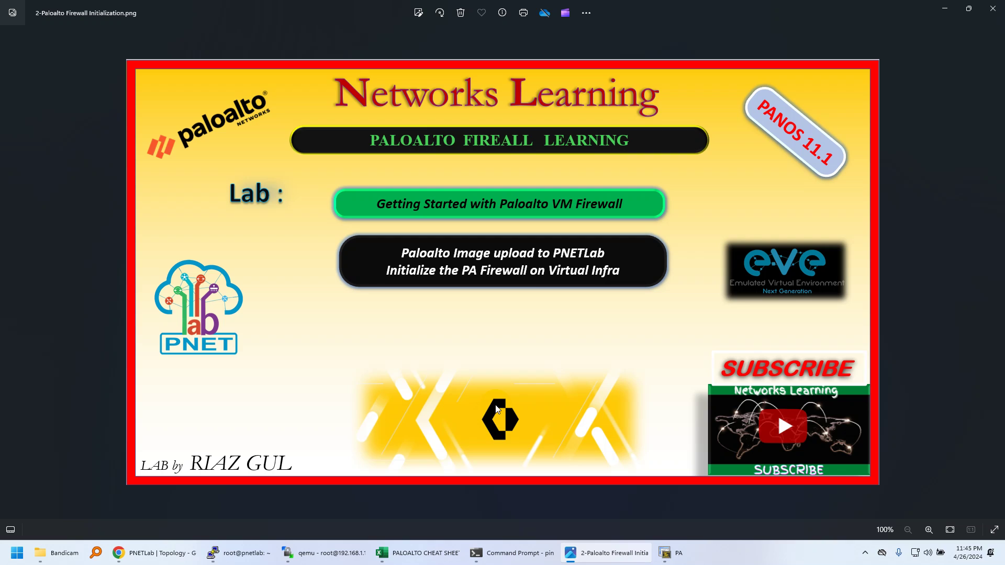
pyautogui.click(525, 305)
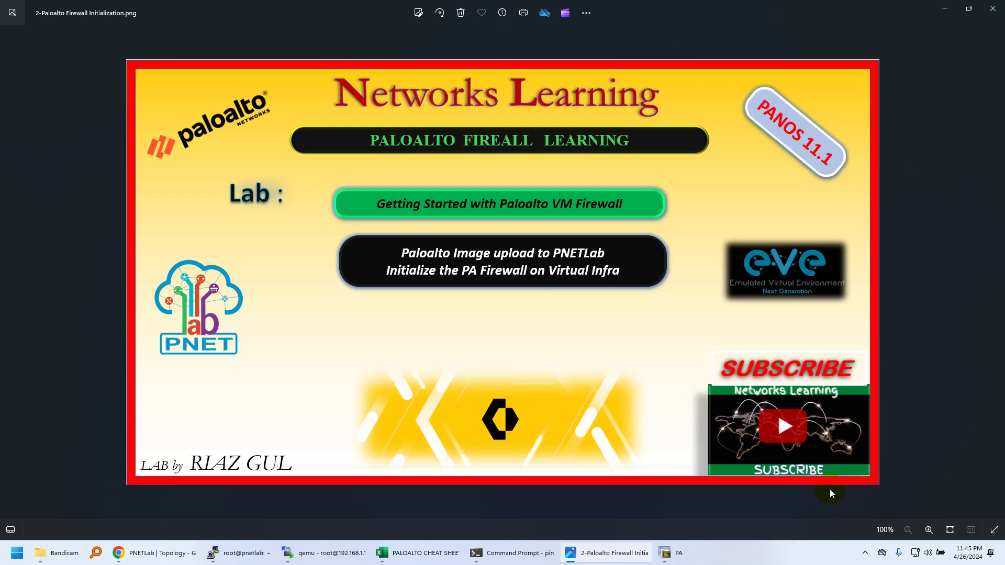